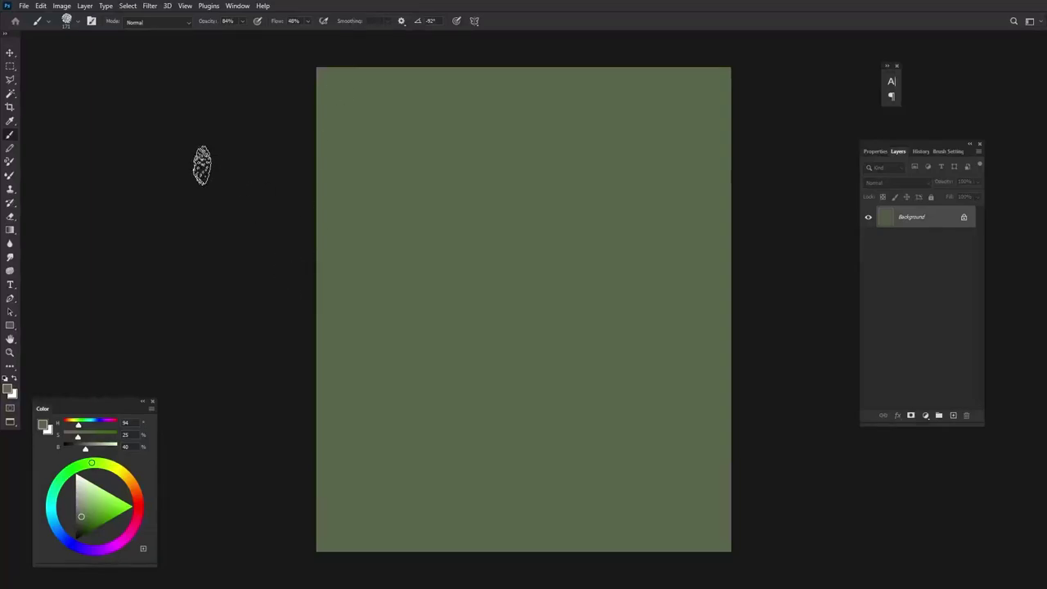
- Crop the right edge off the green canvas for a narrower portrait, then fit it on screen
key("c")
left_click_drag(718, 313, 696, 314)
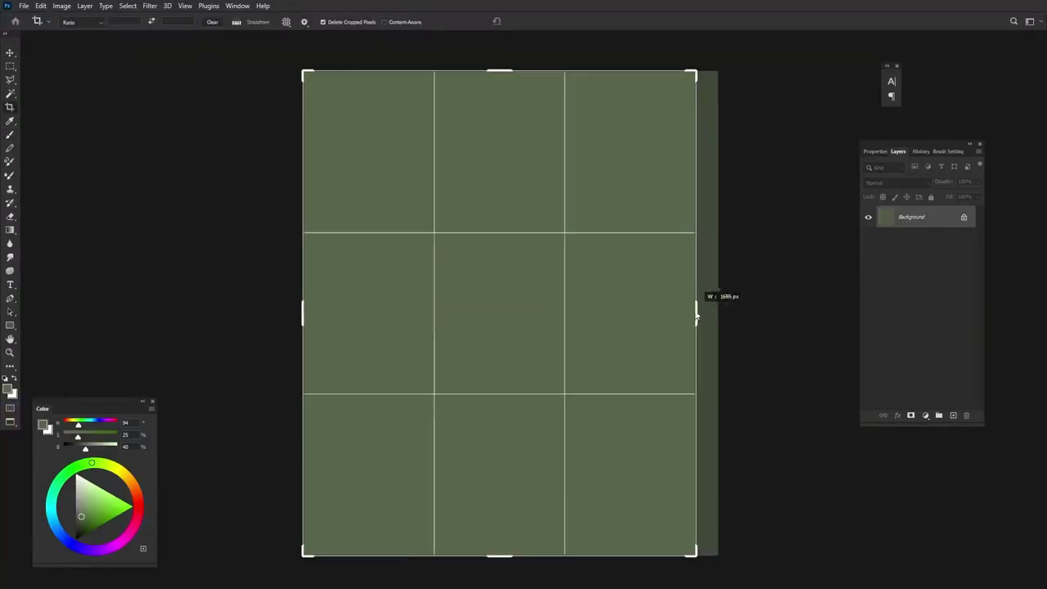
key("Return")
key("b")
key("ctrl+0")
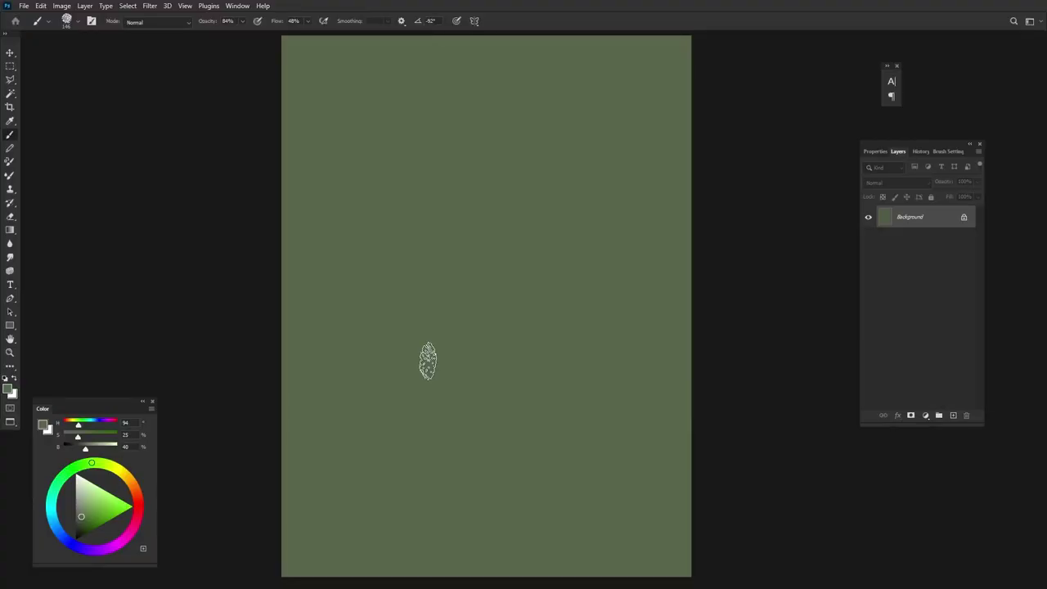
- Choose a dark reddish-brown, raise brush opacity and flow, and paint the first hair strokes
left_click(136, 491)
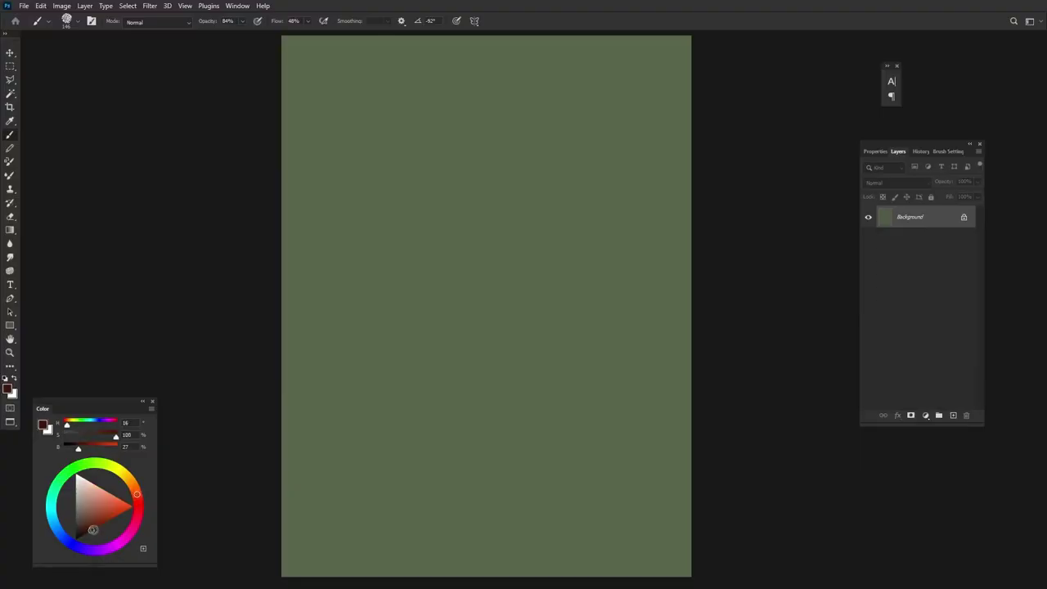
left_click(91, 530)
left_click_drag(320, 259, 379, 100)
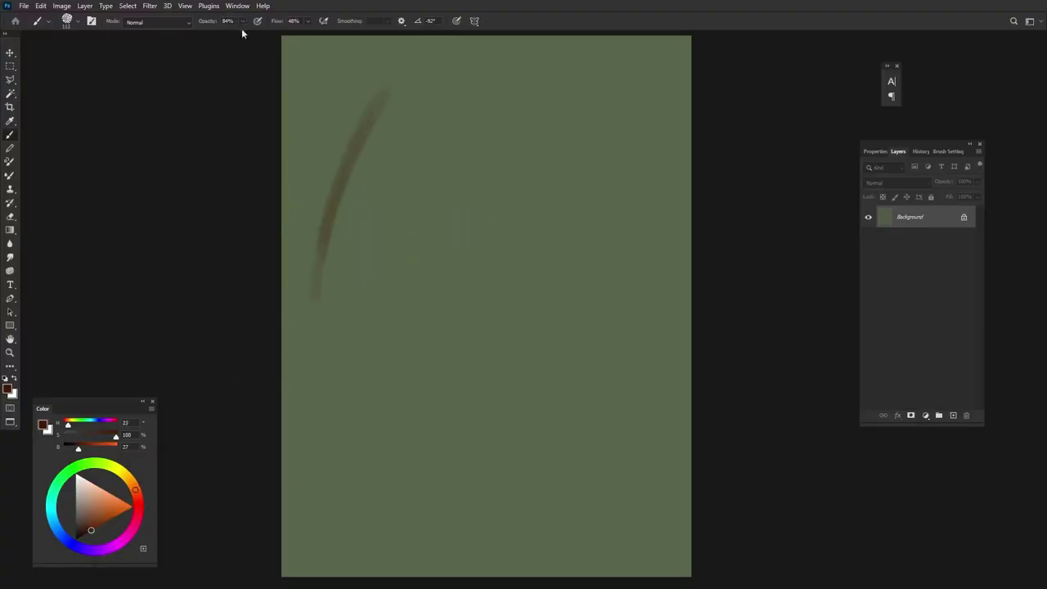
mouse_move(242, 21)
left_mouse_down()
mouse_move(266, 35)
mouse_move(326, 34)
left_mouse_up()
left_click_drag(380, 78, 294, 295)
left_click_drag(304, 111, 507, 61)
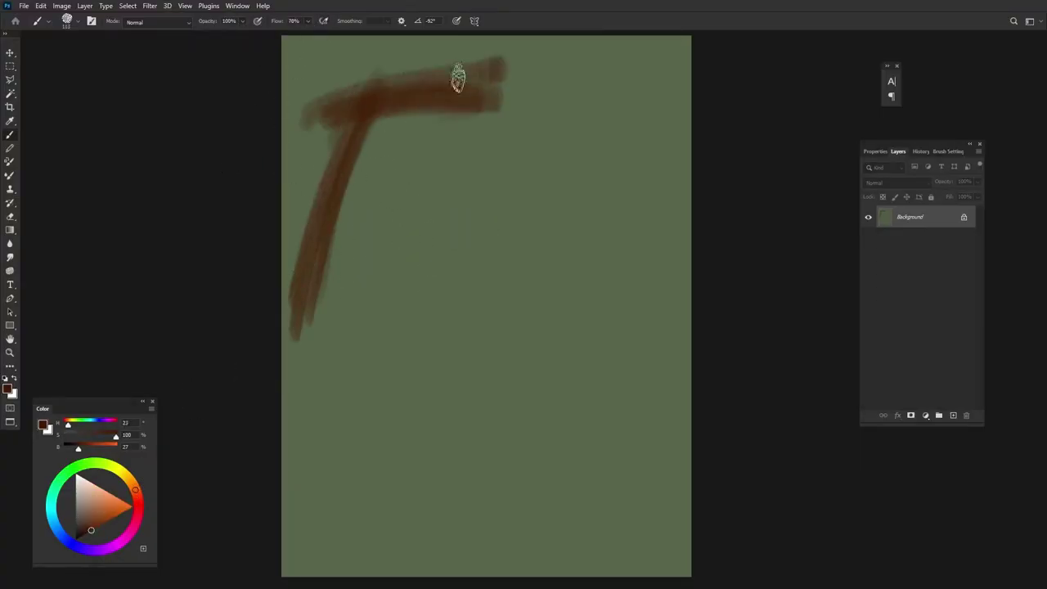
- Enlarge the brush and build the hair mass down both sides, filling its interior
left_click_drag(335, 104, 608, 257)
left_click_drag(507, 74, 678, 564)
left_click_drag(360, 123, 248, 474)
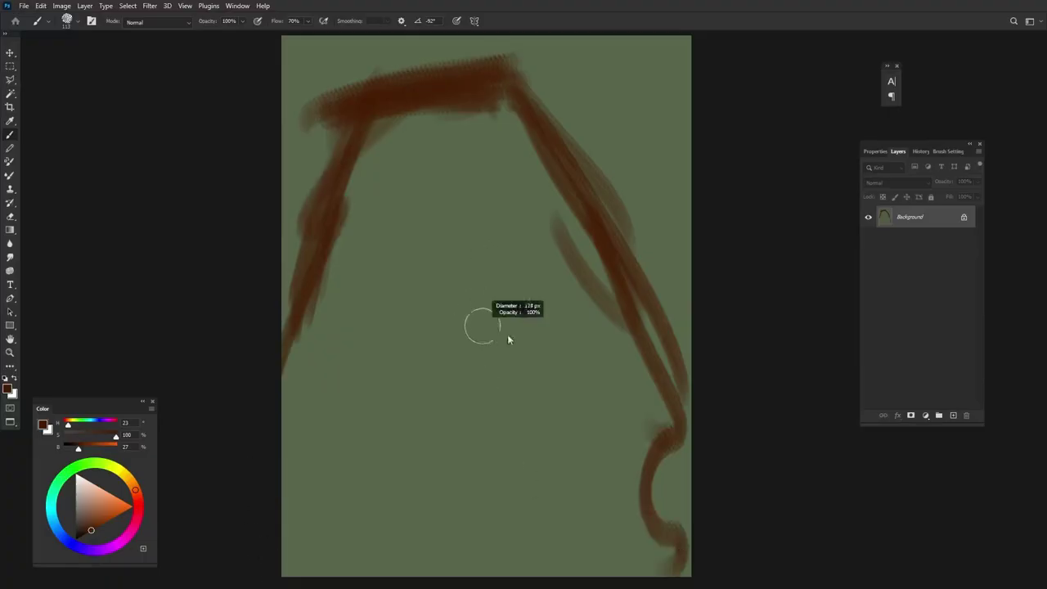
mouse_move(479, 323)
left_mouse_down()
mouse_move(433, 117)
mouse_move(363, 514)
mouse_move(634, 519)
mouse_move(352, 432)
mouse_move(479, 561)
mouse_move(409, 152)
mouse_move(313, 194)
left_mouse_up()
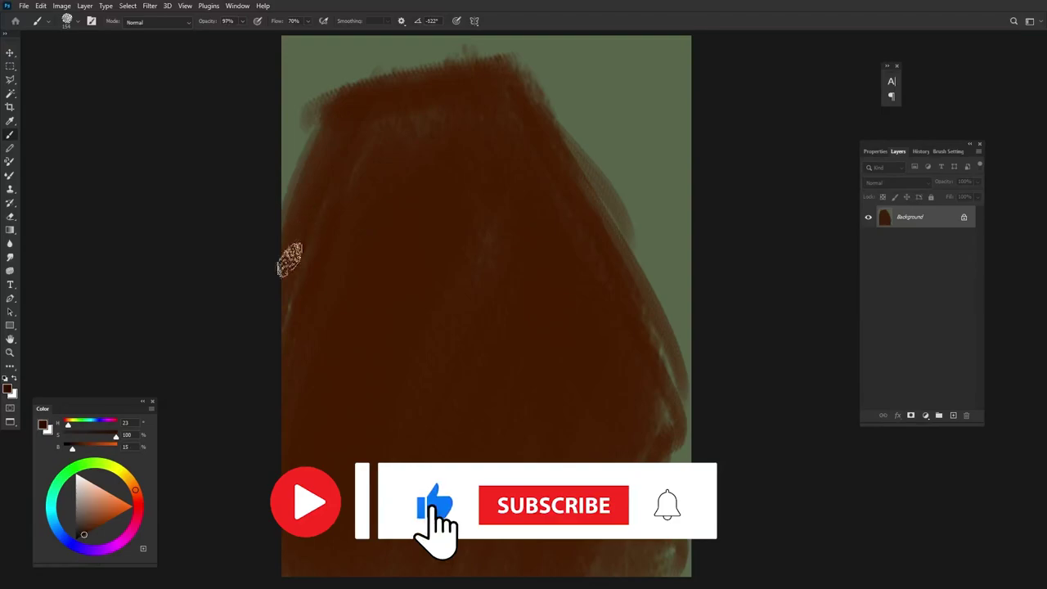
mouse_move(287, 257)
left_mouse_down()
mouse_move(359, 98)
mouse_move(525, 79)
mouse_move(586, 171)
mouse_move(630, 367)
left_mouse_up()
mouse_move(620, 330)
left_mouse_down()
mouse_move(642, 456)
mouse_move(695, 554)
left_mouse_up()
mouse_move(419, 288)
left_mouse_down()
mouse_move(414, 152)
mouse_move(619, 355)
mouse_move(446, 322)
mouse_move(422, 189)
mouse_move(608, 420)
left_mouse_up()
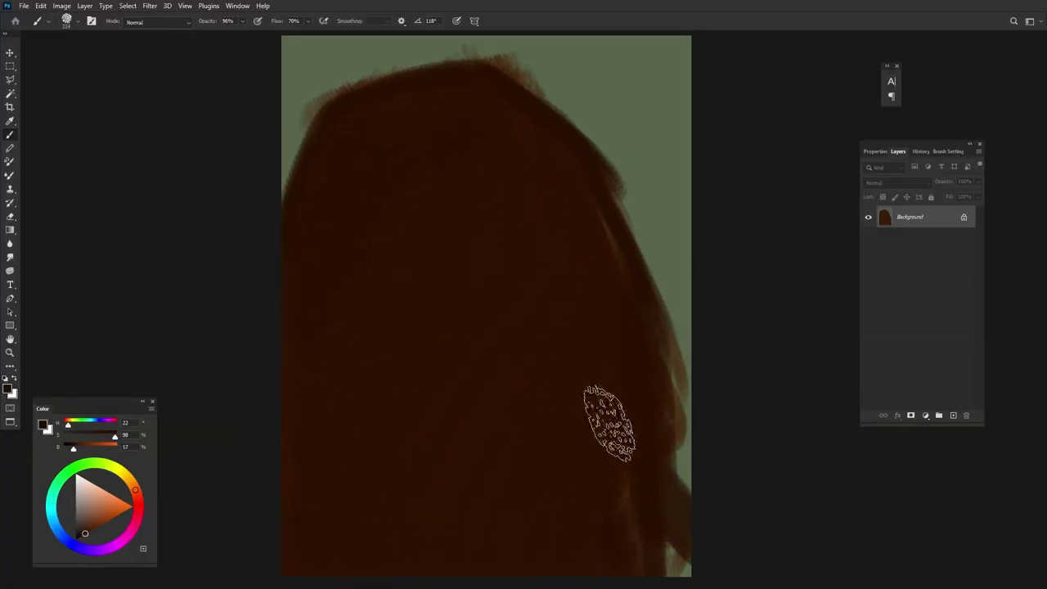
mouse_move(488, 72)
left_mouse_down()
mouse_move(637, 221)
mouse_move(617, 230)
mouse_move(638, 294)
mouse_move(672, 210)
mouse_move(654, 567)
mouse_move(612, 472)
mouse_move(655, 467)
left_mouse_up()
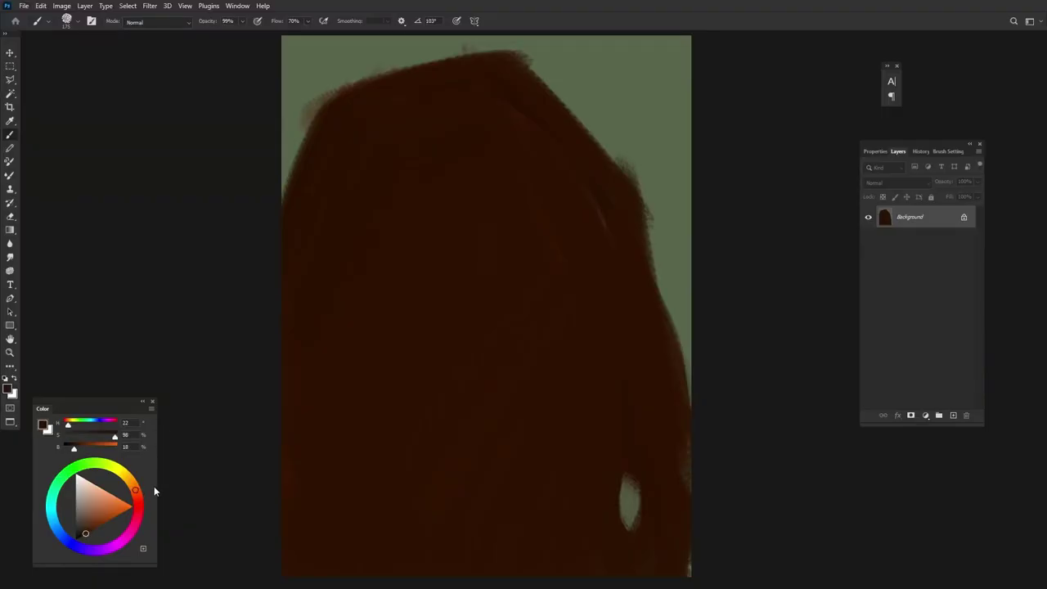
- Block in an orange-brown face shape and overlap its upper-left edge with dark hair
left_click(104, 519)
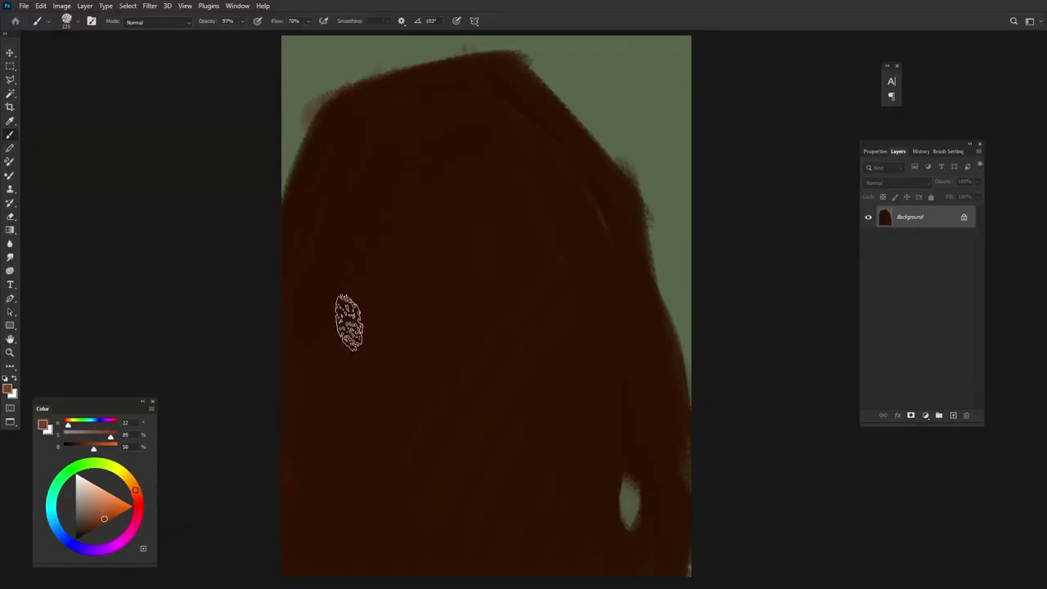
mouse_move(348, 322)
left_mouse_down()
mouse_move(355, 362)
mouse_move(397, 175)
mouse_move(493, 158)
mouse_move(543, 505)
mouse_move(515, 311)
mouse_move(365, 303)
mouse_move(379, 421)
mouse_move(495, 413)
left_mouse_up()
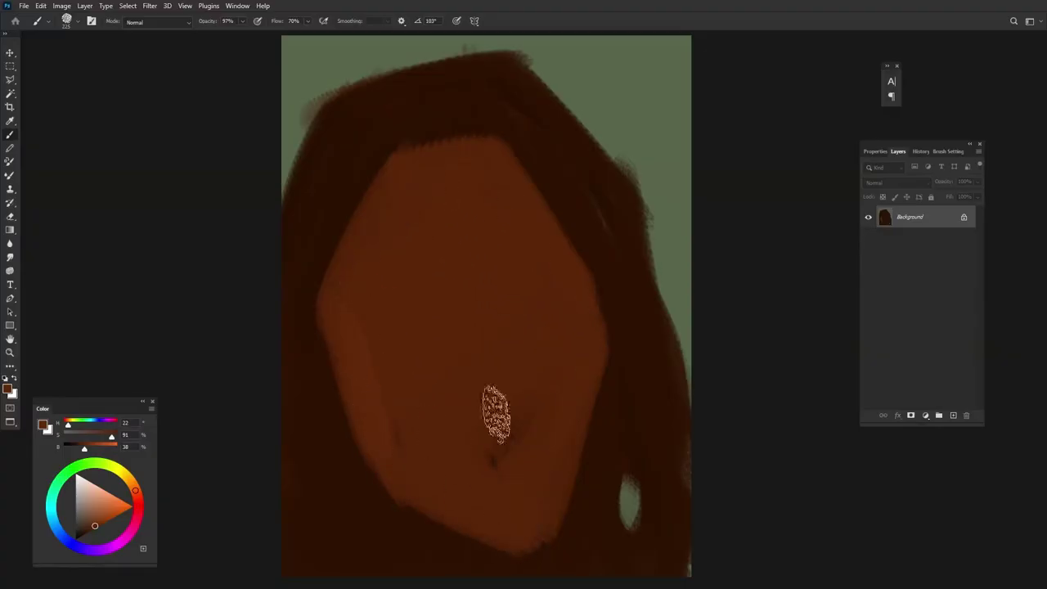
left_click(310, 351, "alt")
left_click_drag(398, 153, 320, 312)
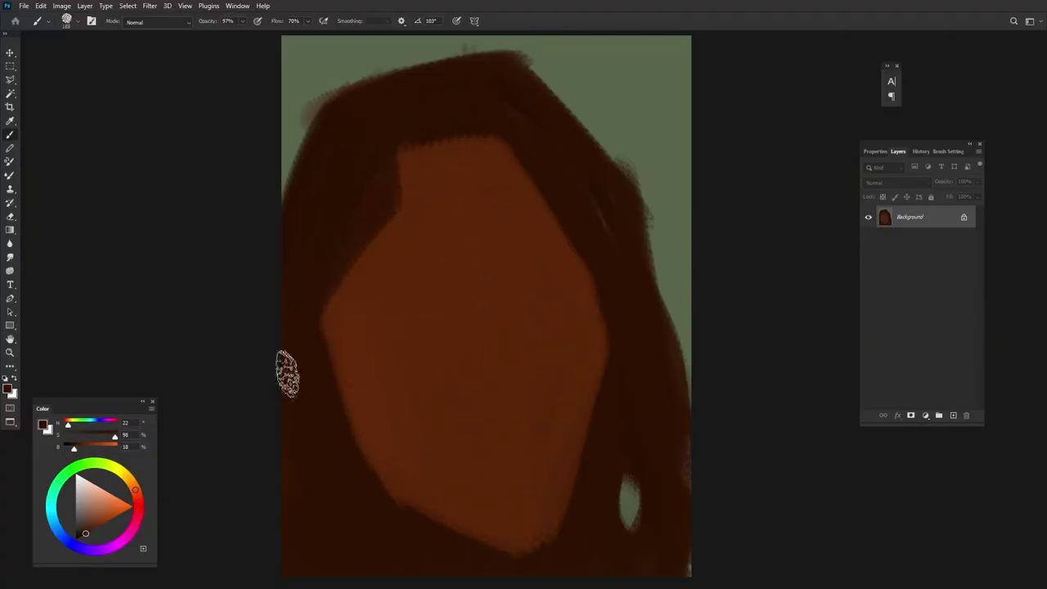
left_click_drag(486, 109, 497, 103)
- Trim the face's right and left edges, chin and forehead with dark hair strokes
left_click(548, 182, "alt")
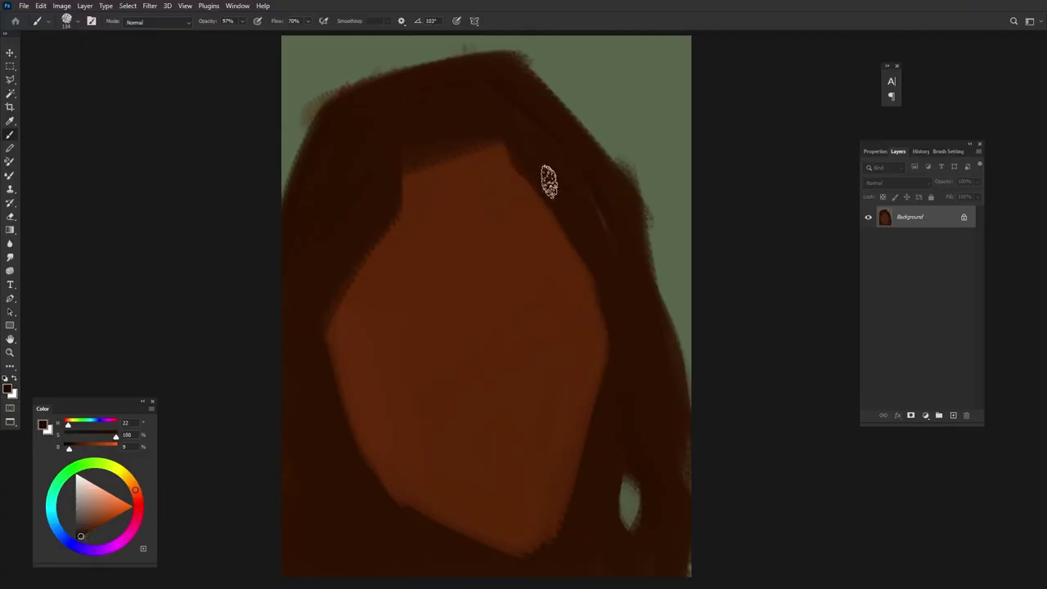
mouse_move(548, 181)
left_mouse_down()
mouse_move(542, 168)
mouse_move(601, 311)
left_mouse_up()
mouse_move(388, 215)
left_mouse_down()
mouse_move(393, 161)
mouse_move(385, 229)
left_mouse_up()
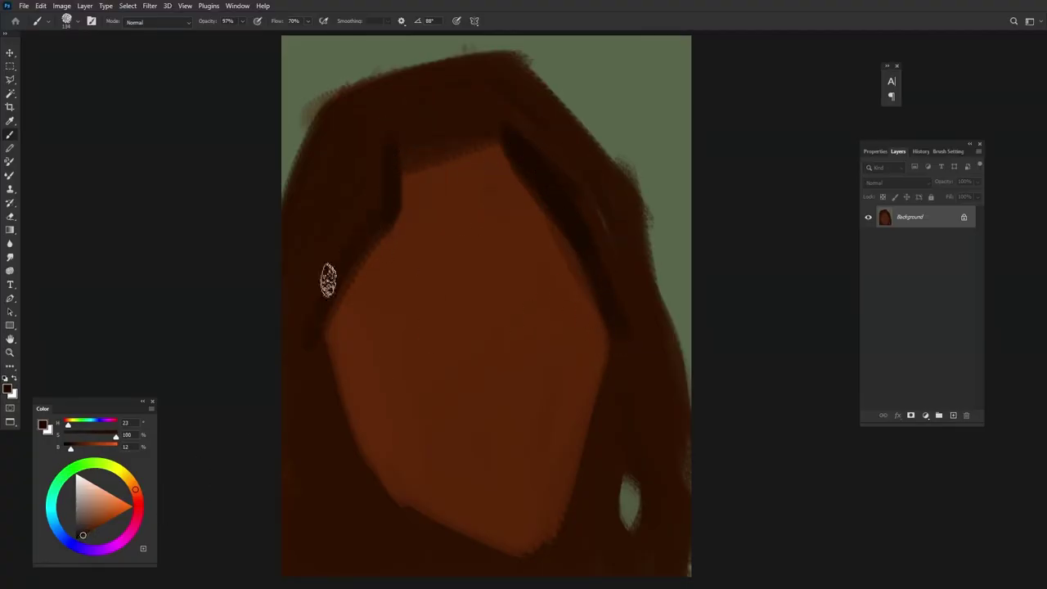
left_click_drag(316, 325, 334, 394)
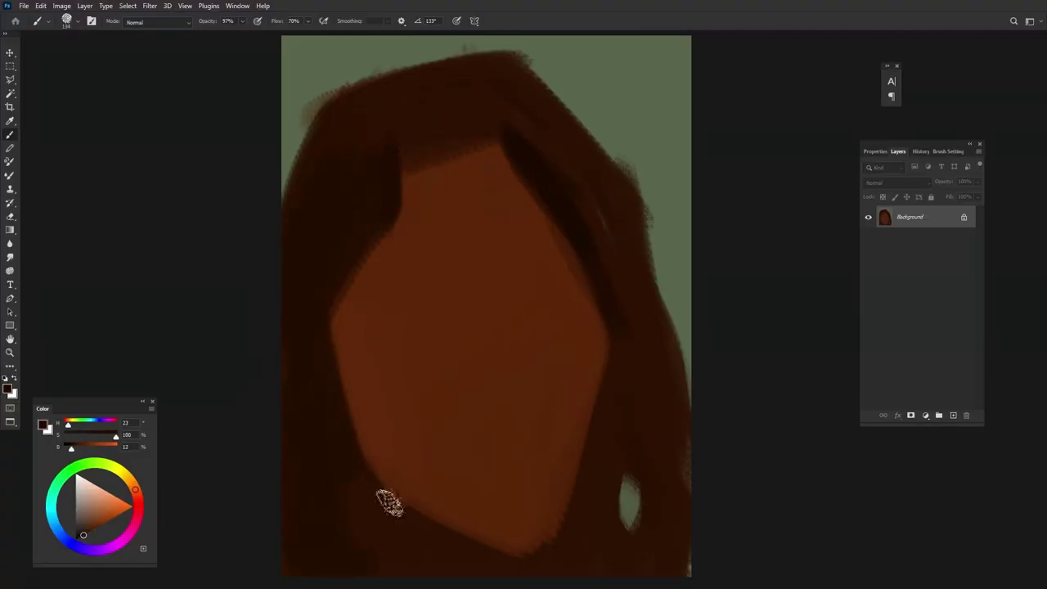
left_click_drag(390, 502, 392, 535)
left_click_drag(608, 301, 602, 372)
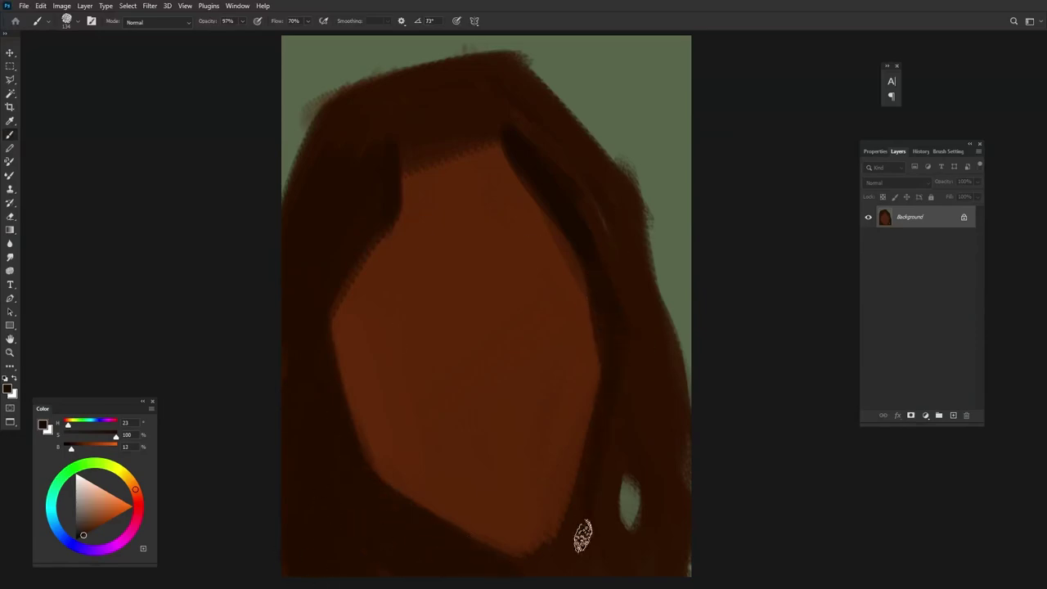
mouse_move(582, 536)
left_mouse_down()
mouse_move(565, 509)
mouse_move(575, 545)
left_mouse_up()
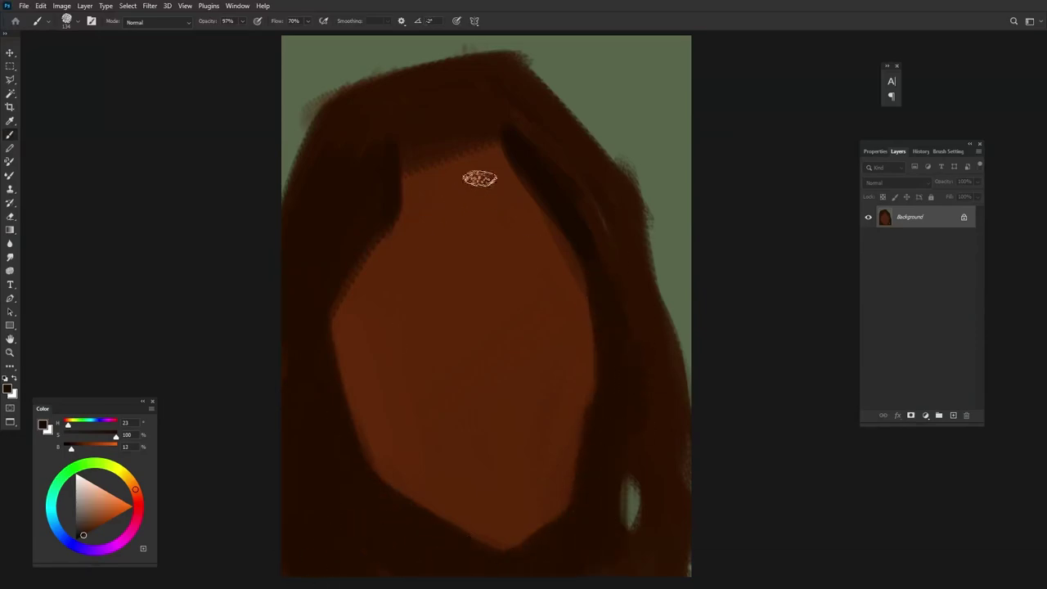
left_click_drag(479, 179, 374, 159)
- Reshape the forehead hairline with a thin hair strand and sampled skin tone
left_click(423, 158, "alt")
mouse_move(402, 123)
left_mouse_down()
mouse_move(409, 175)
mouse_move(491, 174)
mouse_move(548, 218)
left_mouse_up()
left_click(490, 183, "alt")
left_click(515, 151, "alt")
left_click(526, 285, "alt")
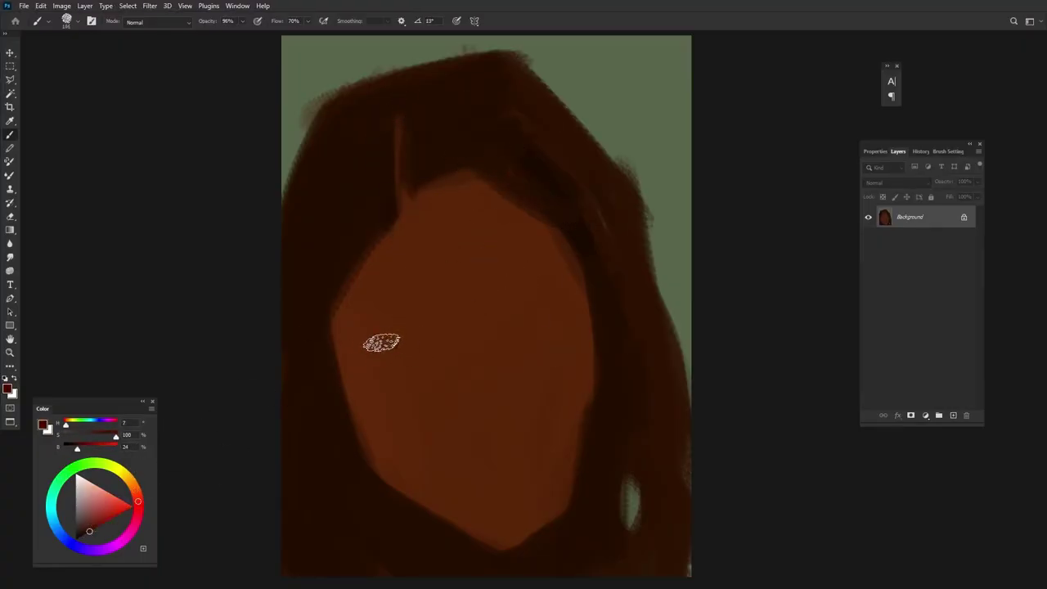
- Paint dark red eye sockets, nose shading and the mouth with lower lip
mouse_move(374, 341)
left_mouse_down()
mouse_move(367, 348)
mouse_move(416, 329)
left_mouse_up()
mouse_move(500, 310)
left_mouse_down()
mouse_move(561, 286)
mouse_move(523, 303)
left_mouse_up()
mouse_move(470, 409)
left_mouse_down()
mouse_move(408, 369)
mouse_move(369, 381)
left_mouse_up()
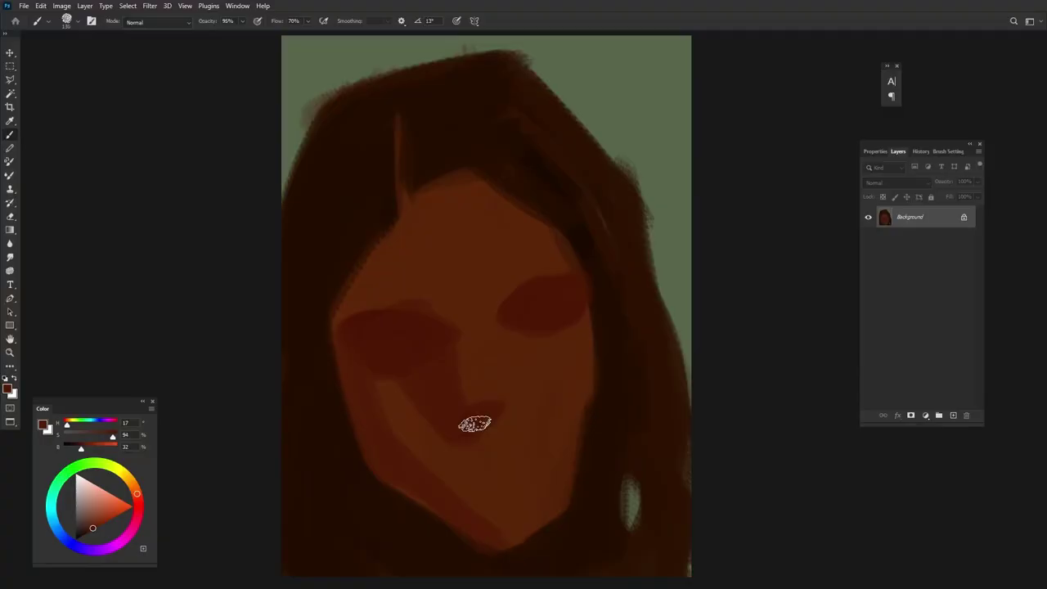
mouse_move(475, 423)
left_mouse_down()
mouse_move(509, 435)
mouse_move(486, 470)
mouse_move(451, 474)
left_mouse_up()
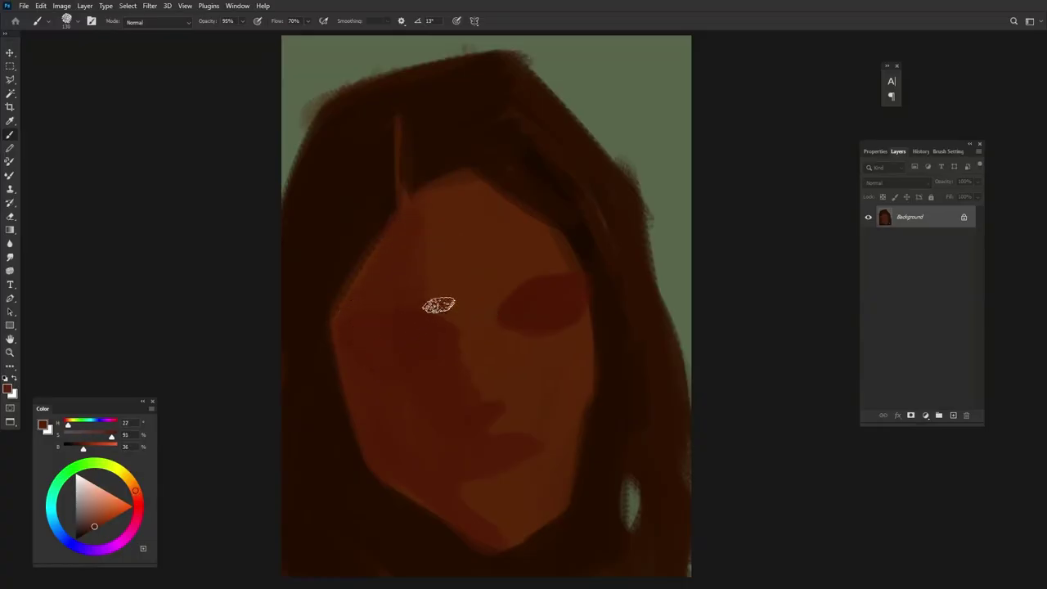
- Sample nearby skin tones and highlight the nose bridge with a lighter skin colour
left_click(401, 280, "alt")
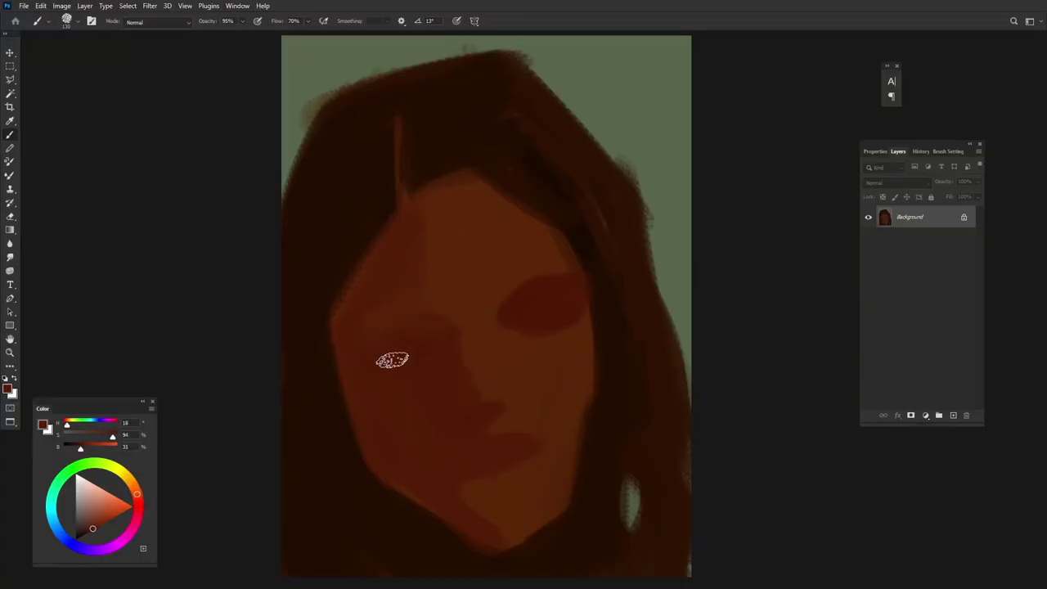
left_click(460, 343, "alt")
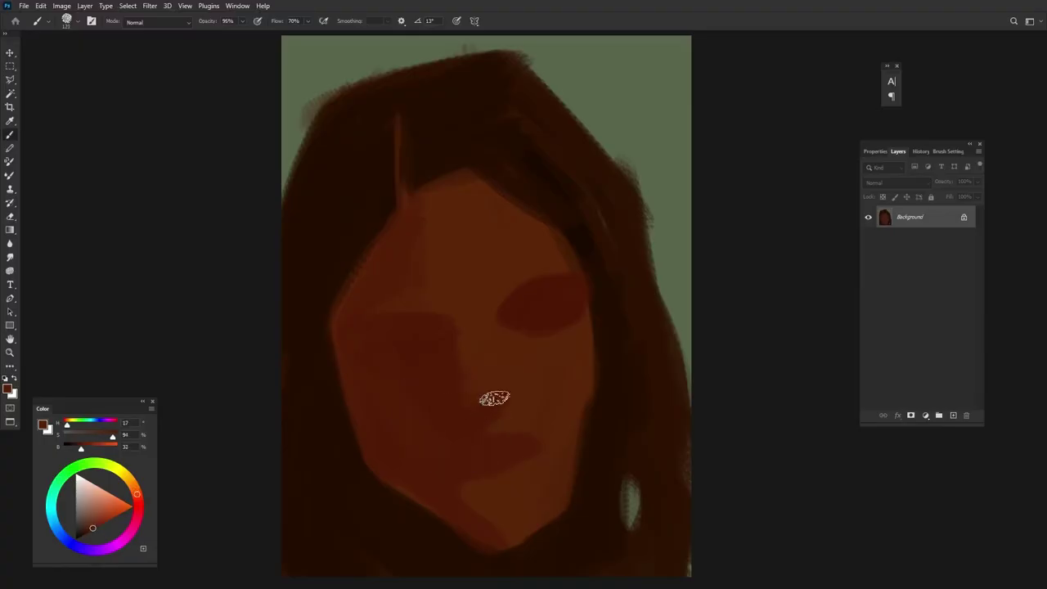
left_click(493, 469, "alt")
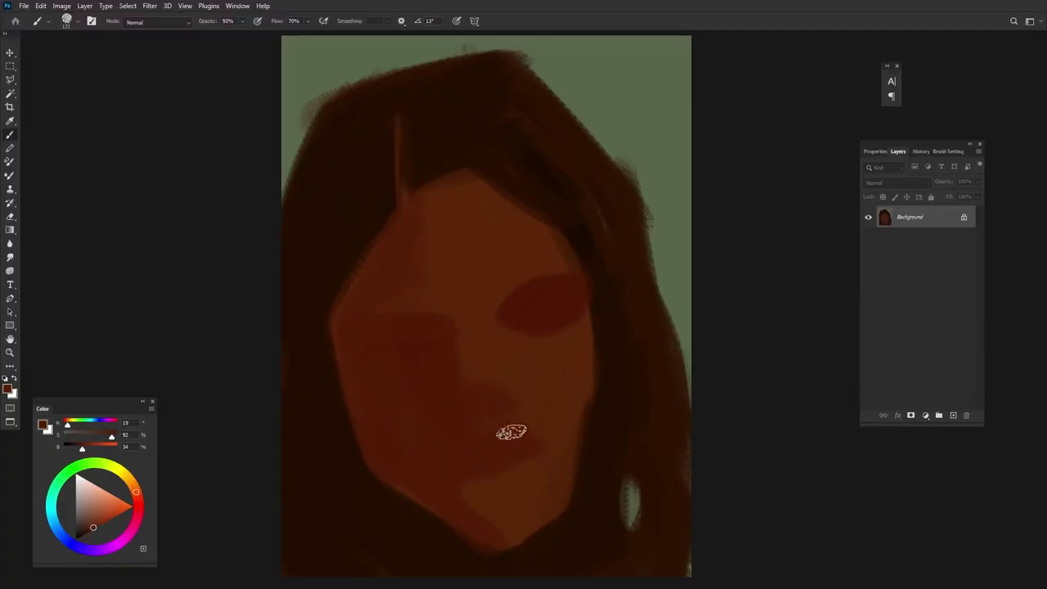
left_click(431, 382, "alt")
left_click(448, 347, "alt")
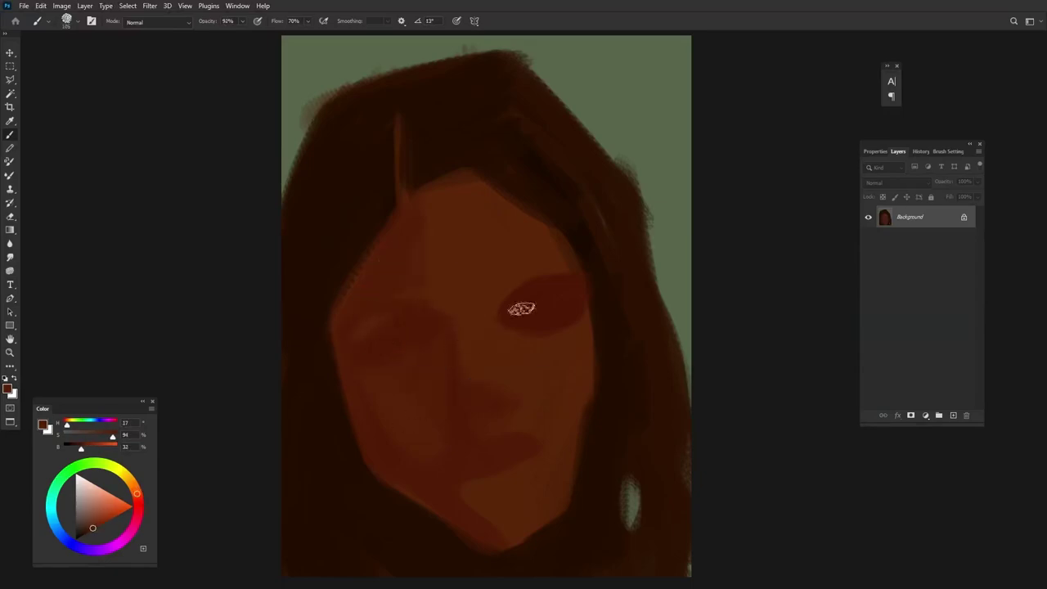
left_click(485, 344, "alt")
left_click(456, 202, "alt")
left_click_drag(456, 202, 451, 241)
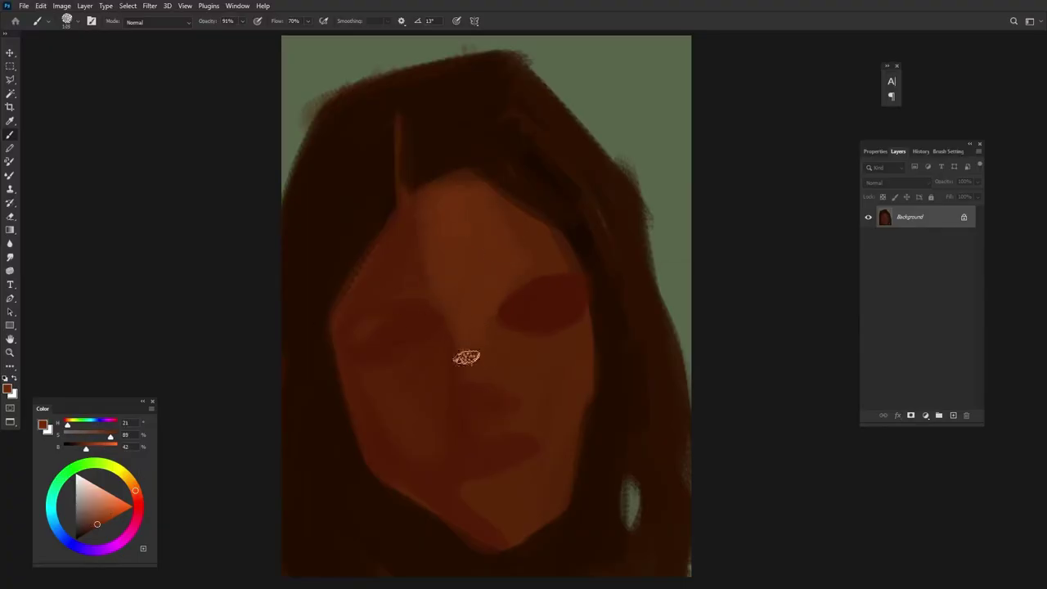
- Darken the area just under the nose and add a light stroke beneath it
left_click(477, 420, "alt")
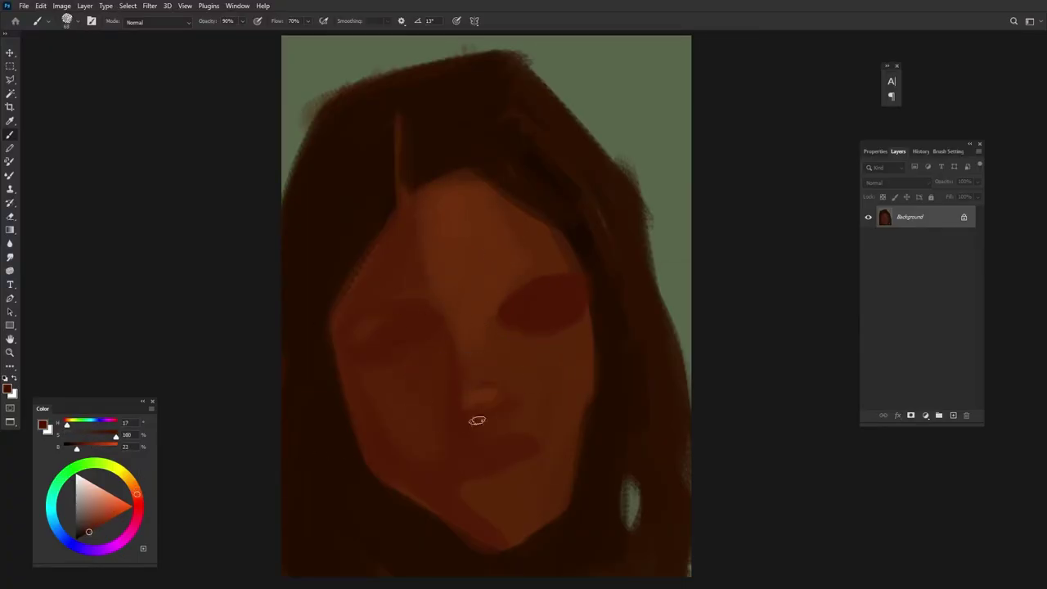
left_click(449, 400, "alt")
left_click(505, 398, "alt")
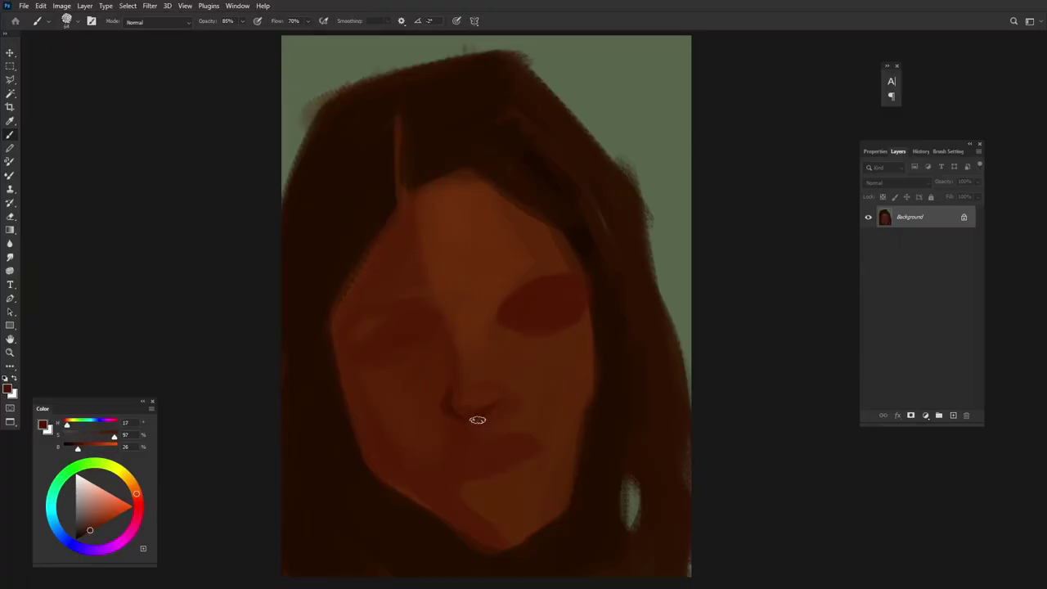
left_click(486, 391, "alt")
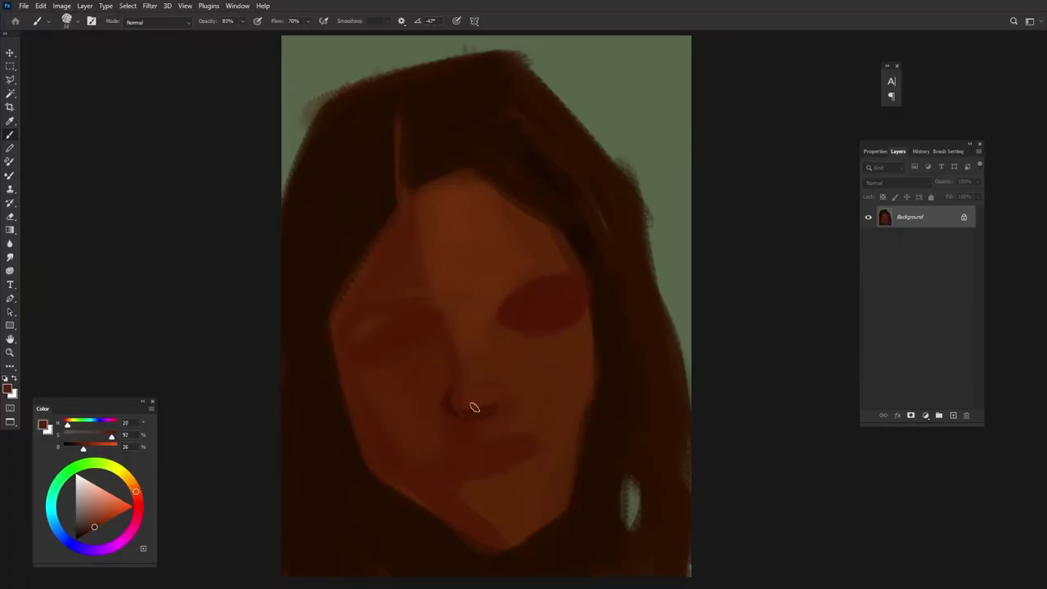
left_click(481, 413, "alt")
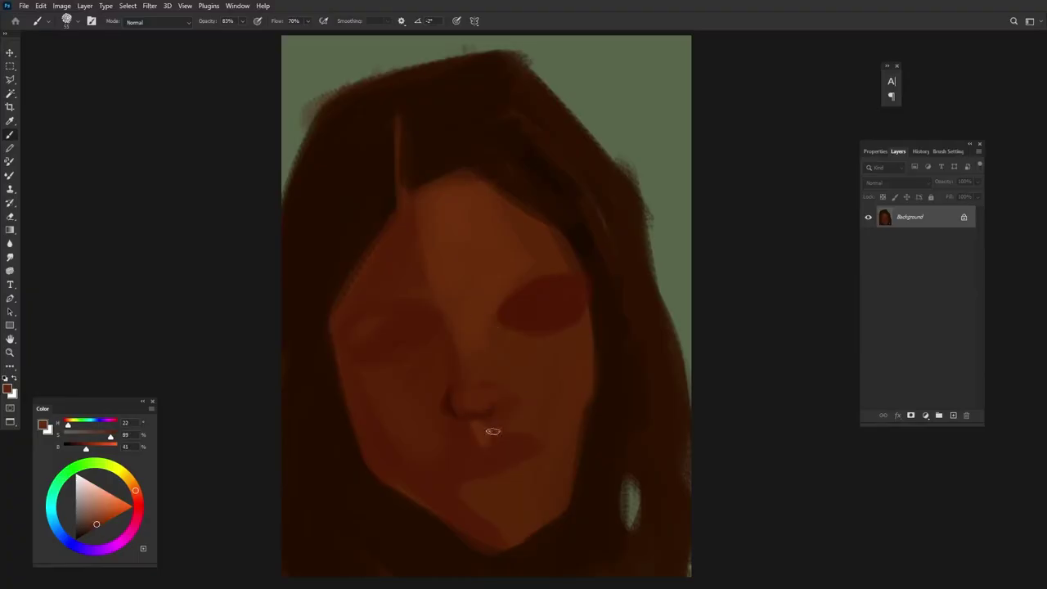
left_click(490, 418, "alt")
mouse_move(487, 409)
left_mouse_down()
mouse_move(488, 446)
mouse_move(473, 445)
left_mouse_up()
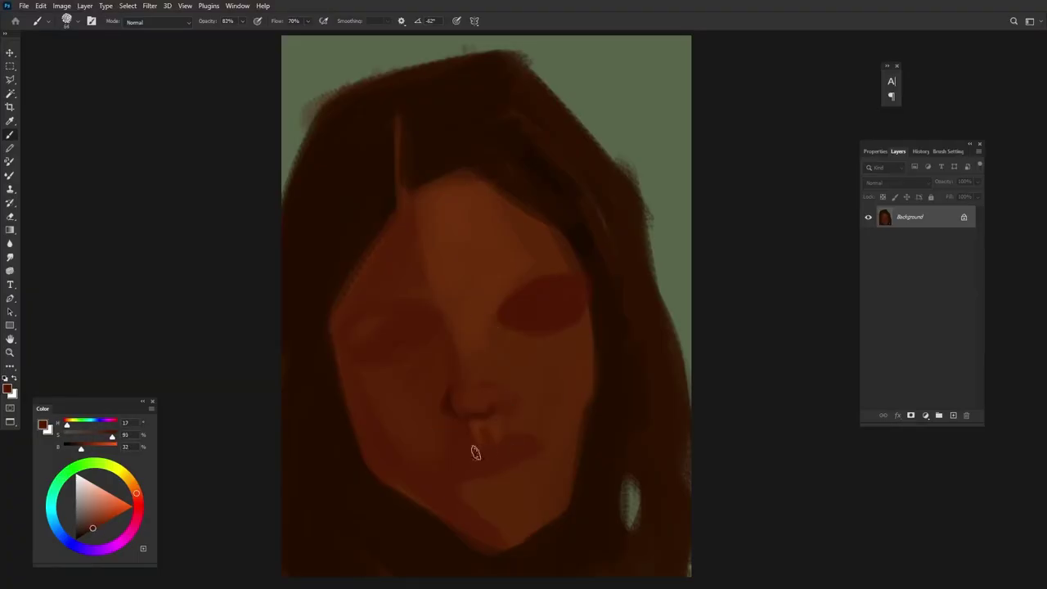
left_click(449, 399, "alt")
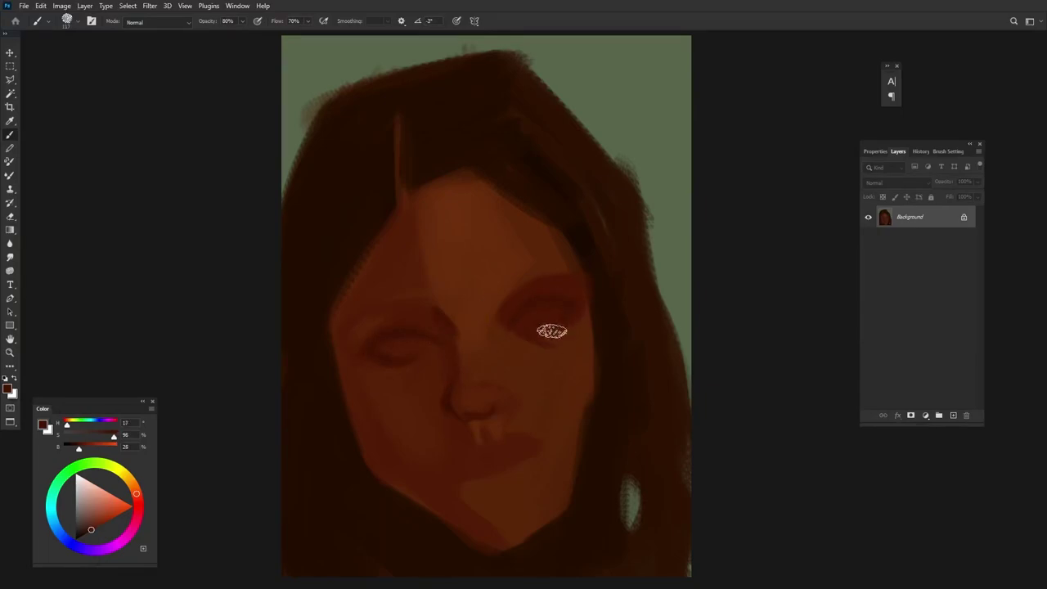
- Darken the upper-right hairline and right-side hair with a deeper brown
left_click(589, 256, "alt")
left_click_drag(483, 172, 546, 259)
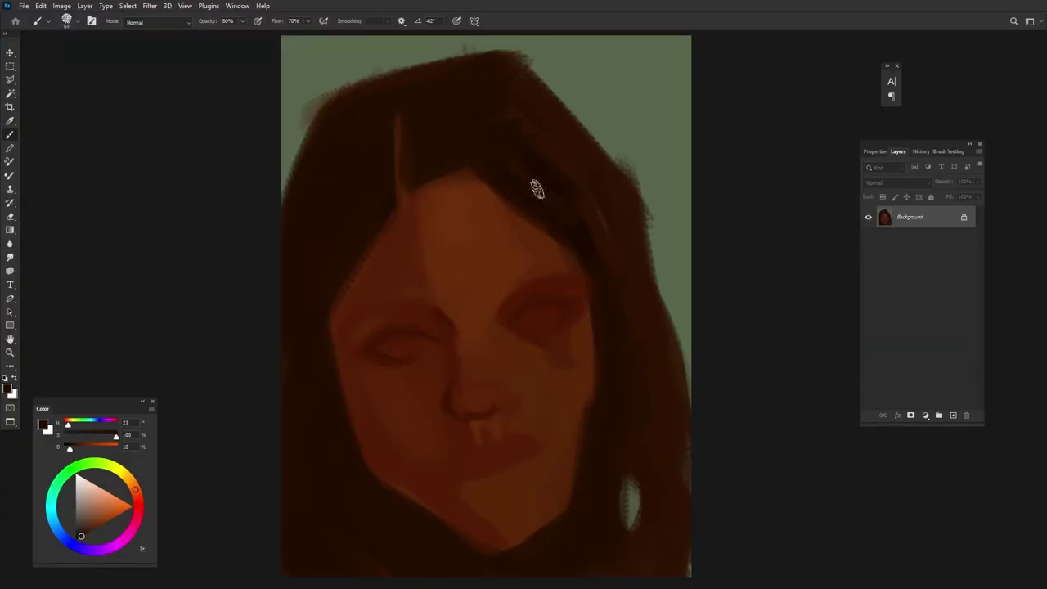
left_click_drag(560, 237, 576, 302)
- Shade the right cheek below the eye and sample lighter skin browns from the face
left_click(524, 143, "alt")
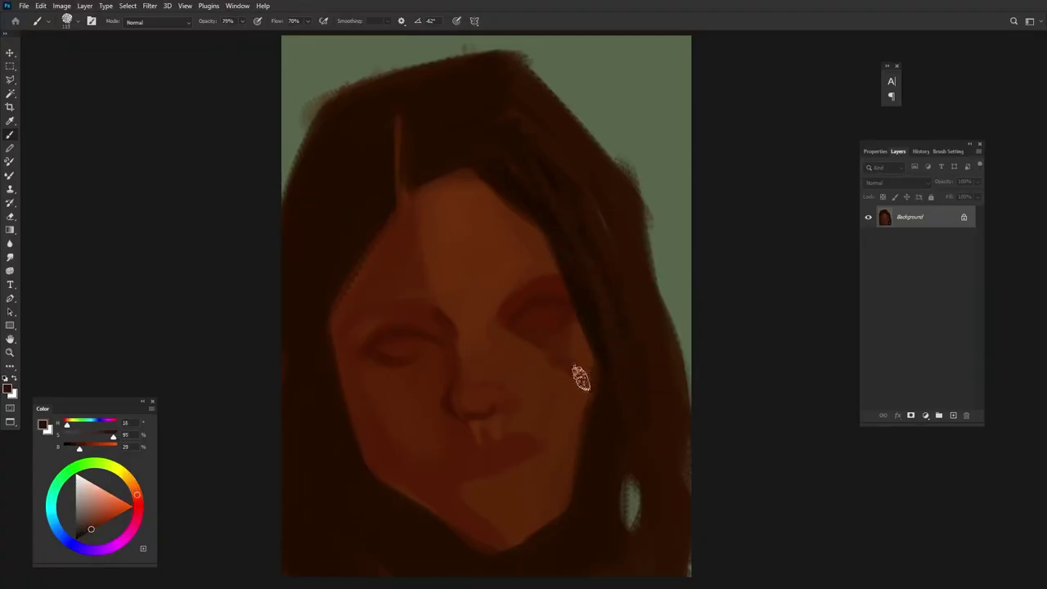
left_click_drag(579, 374, 554, 306)
left_click(530, 359, "alt")
left_click(553, 378, "alt")
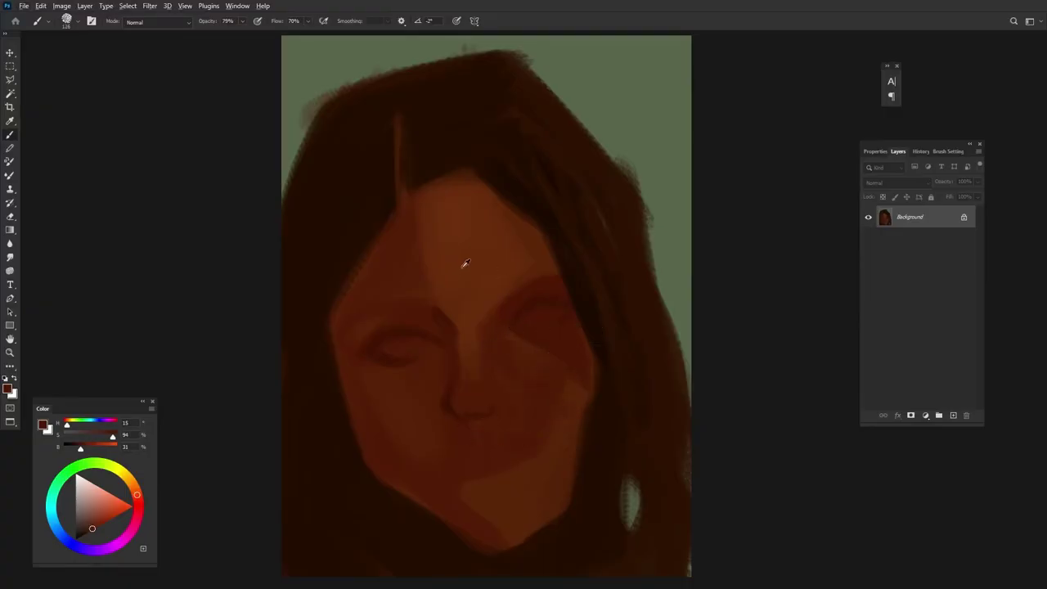
left_click(439, 219, "alt")
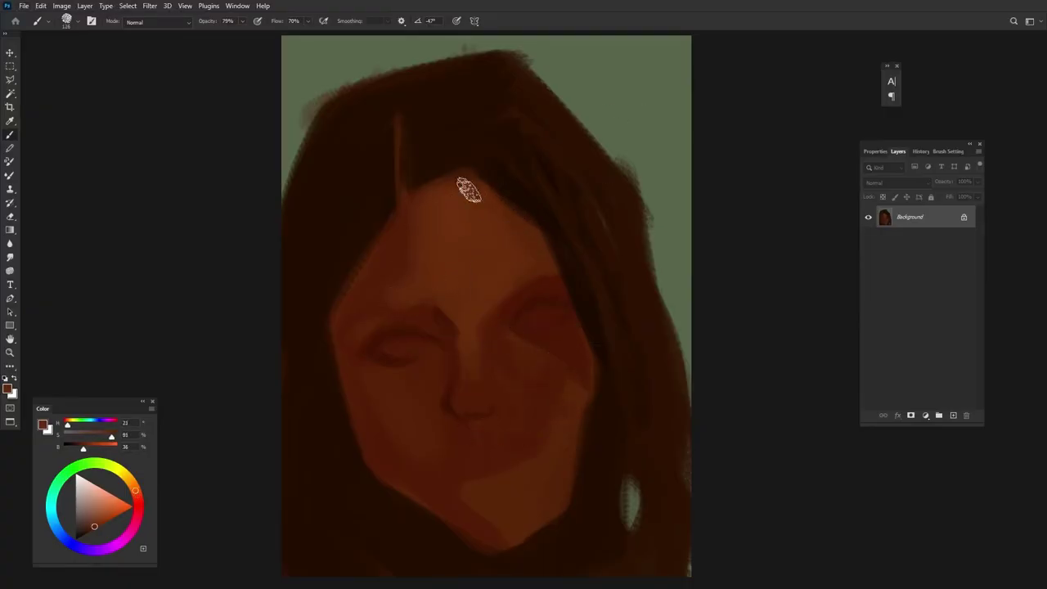
left_click(506, 190, "alt")
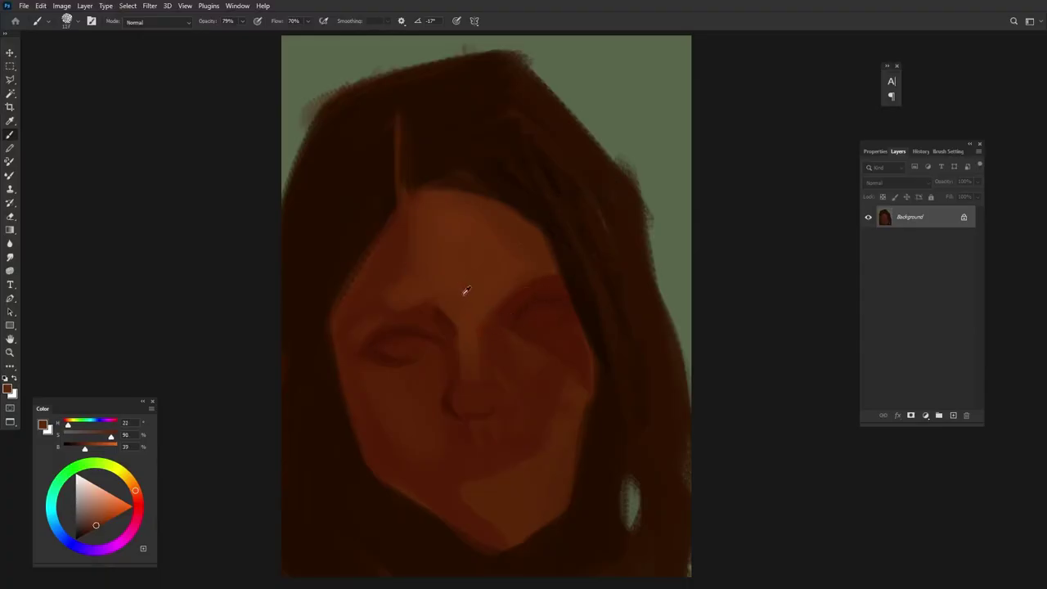
left_click(387, 426, "alt")
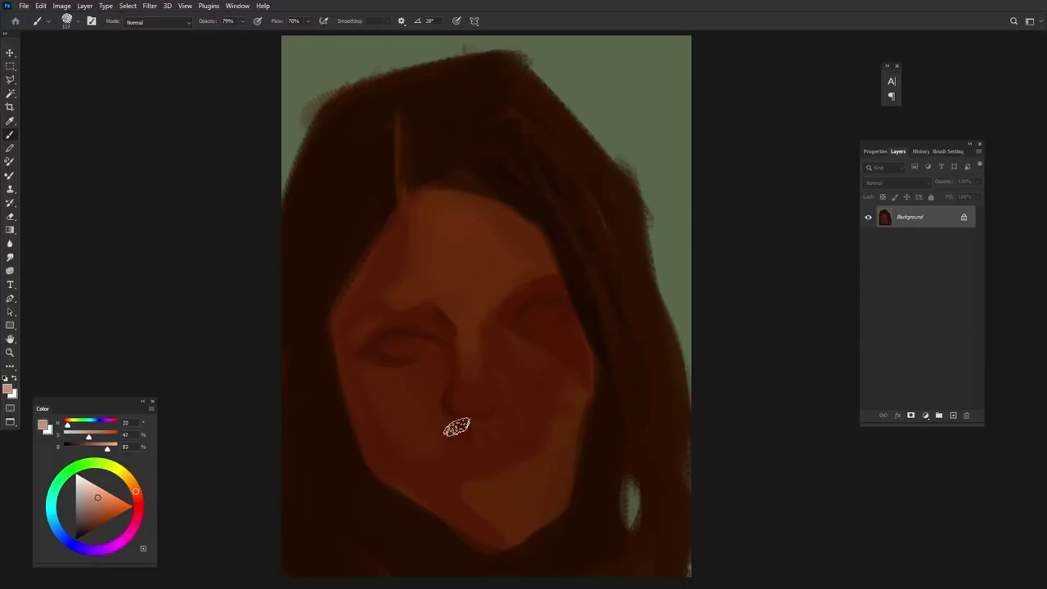
- Shrink the brush, brighten the nose-tip highlight and sample browns around the nose and eyes
key("bracketleft")
key("bracketleft")
key("bracketleft")
left_click_drag(491, 396, 468, 401)
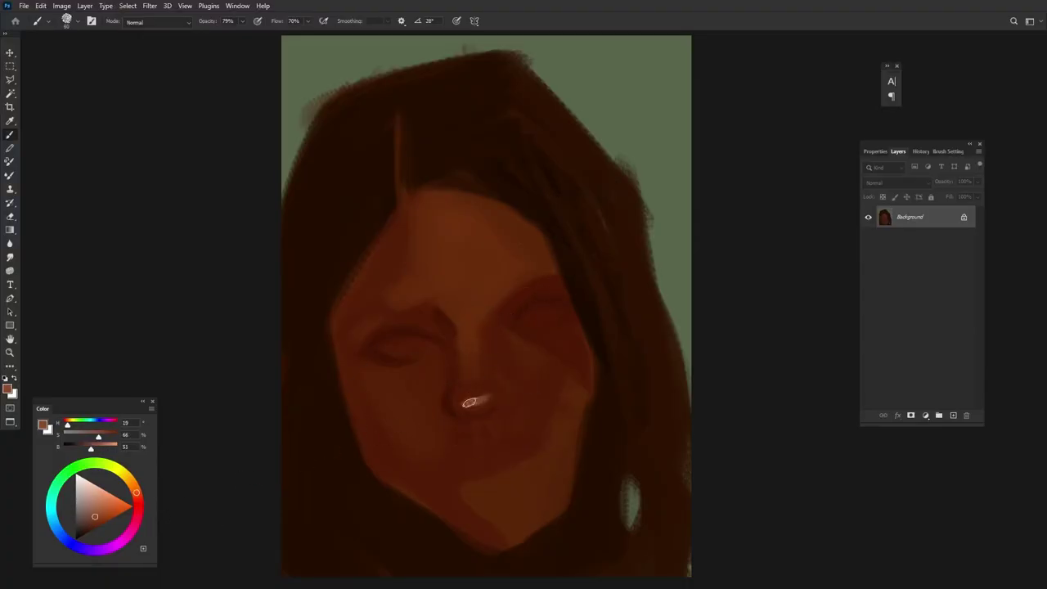
left_click(475, 391, "alt")
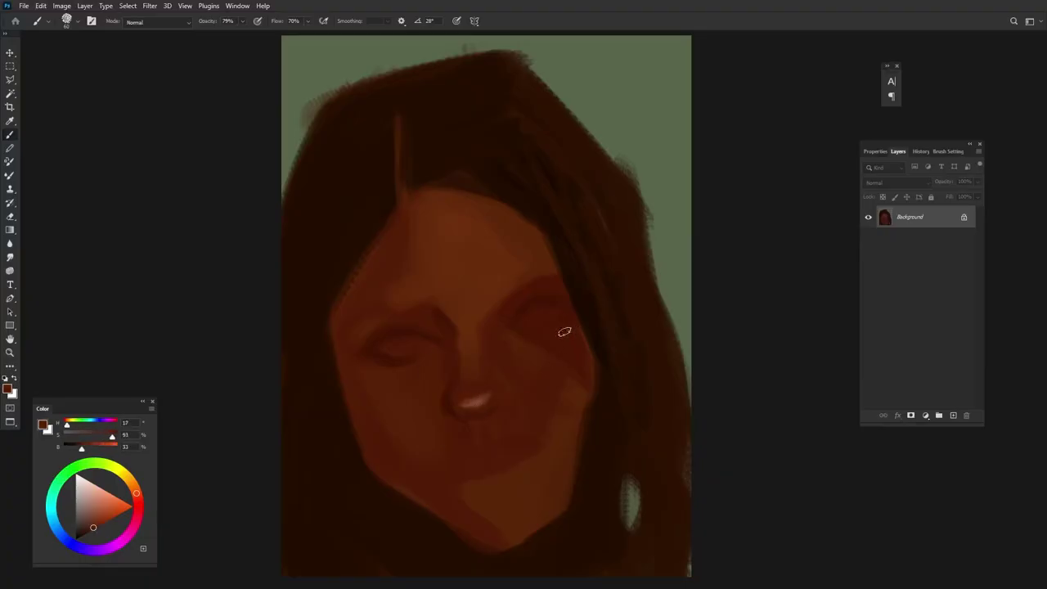
left_click(461, 342, "alt")
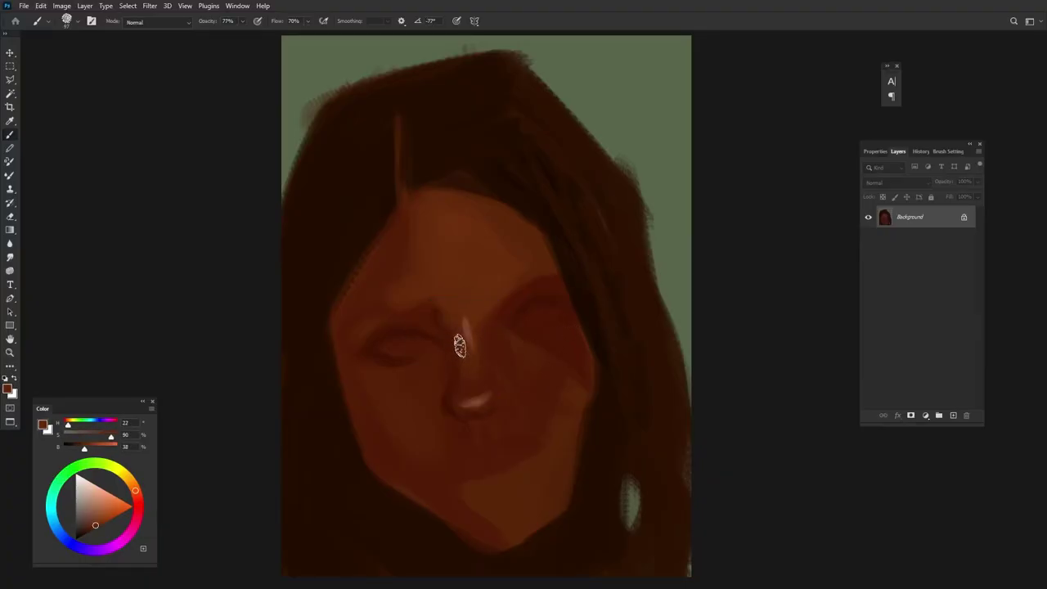
left_click(425, 310, "alt")
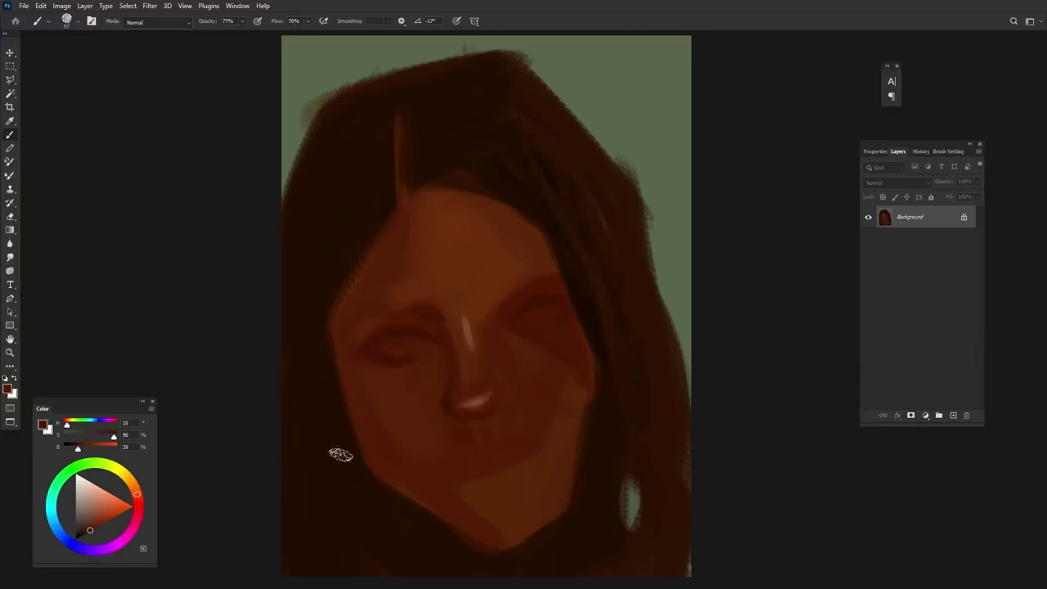
left_click(491, 299, "alt")
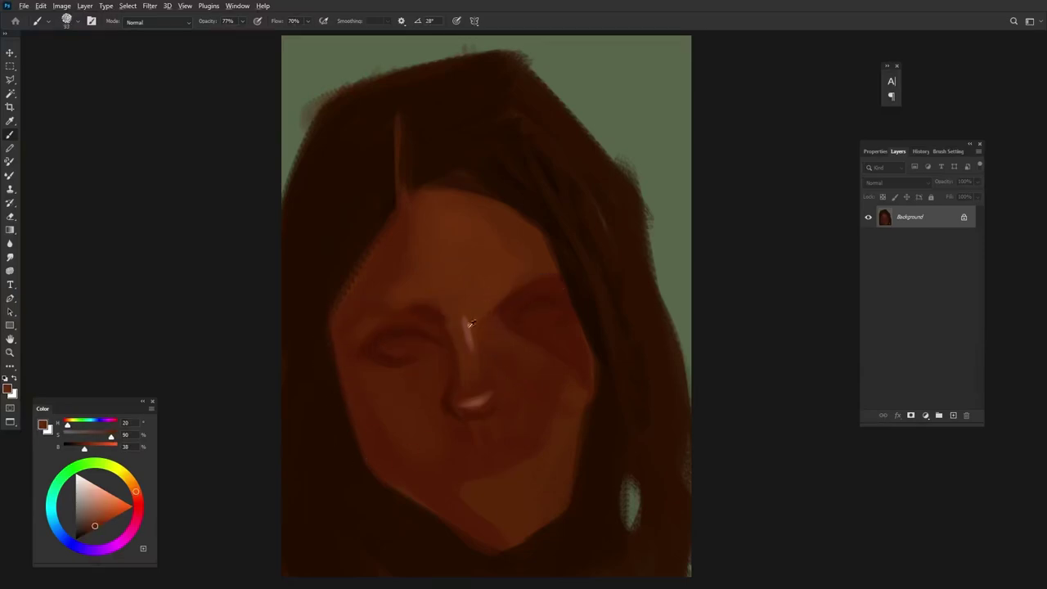
left_click(435, 353, "alt")
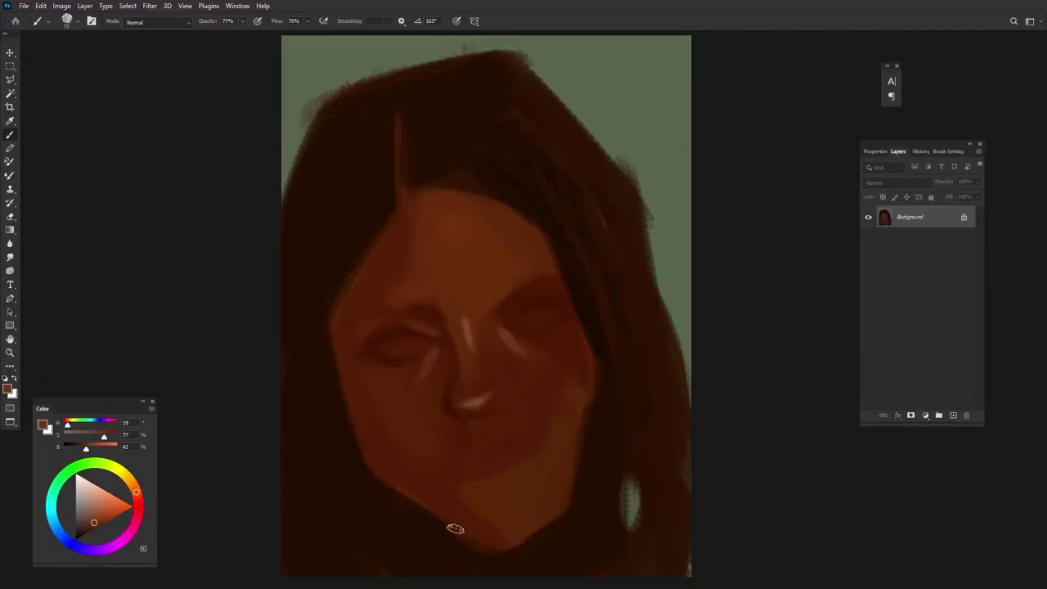
left_click(449, 175, "alt")
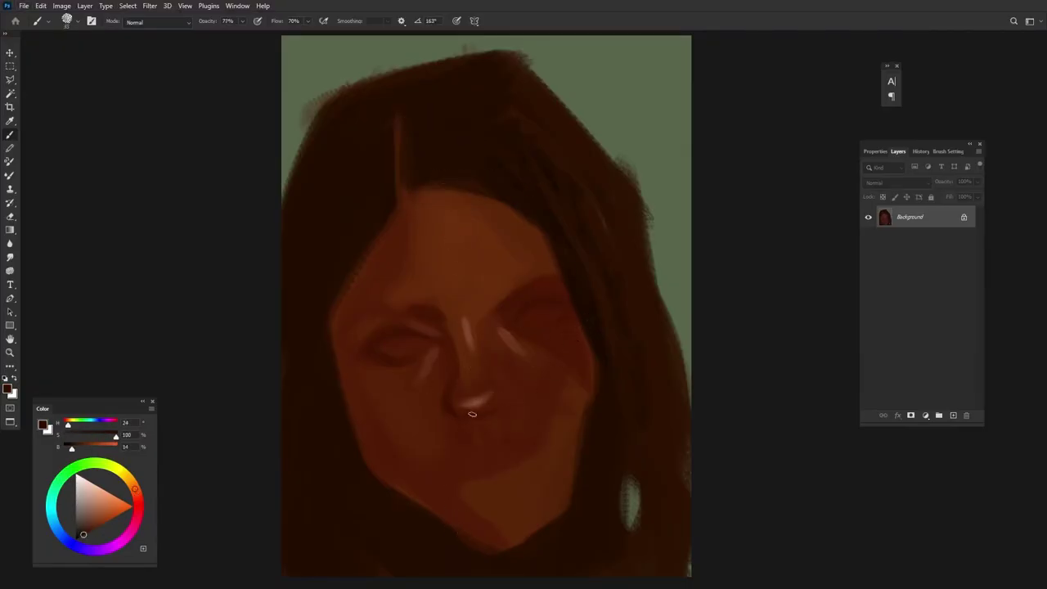
left_click(492, 412, "alt")
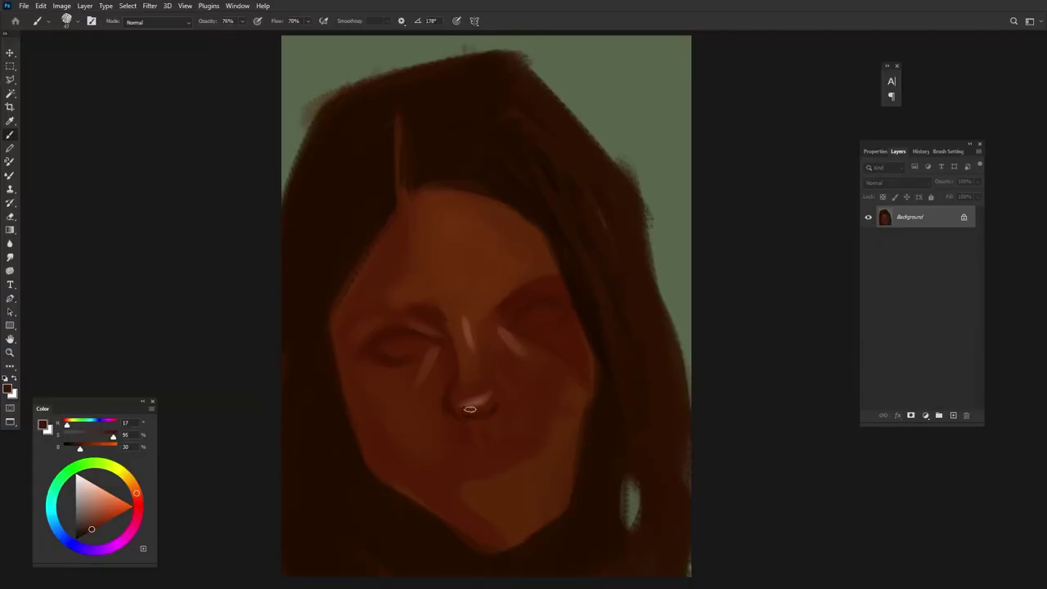
left_click(470, 307, "alt")
left_click(479, 315, "alt")
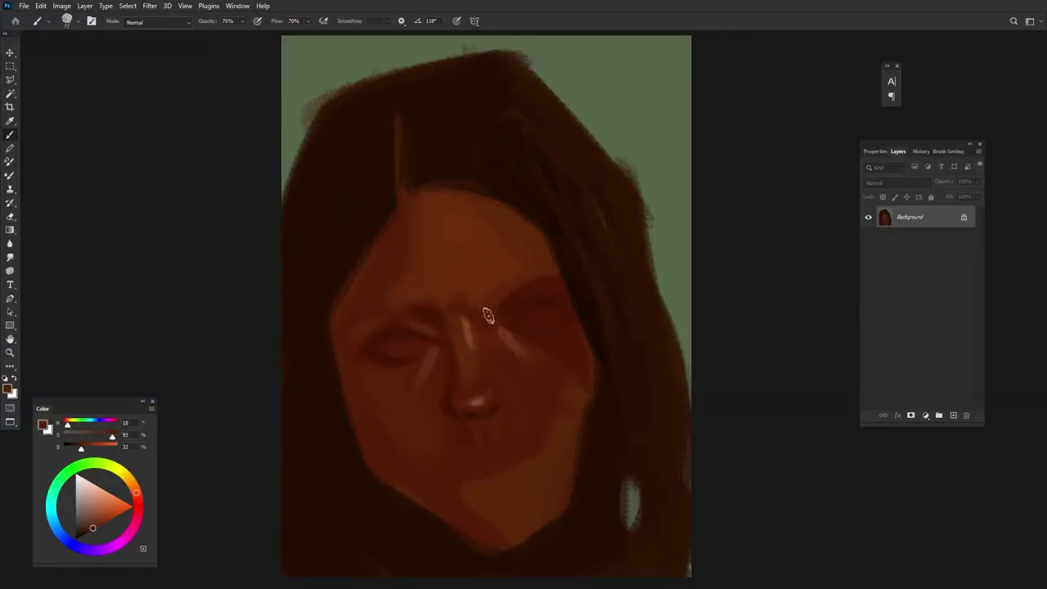
left_click(491, 275, "alt")
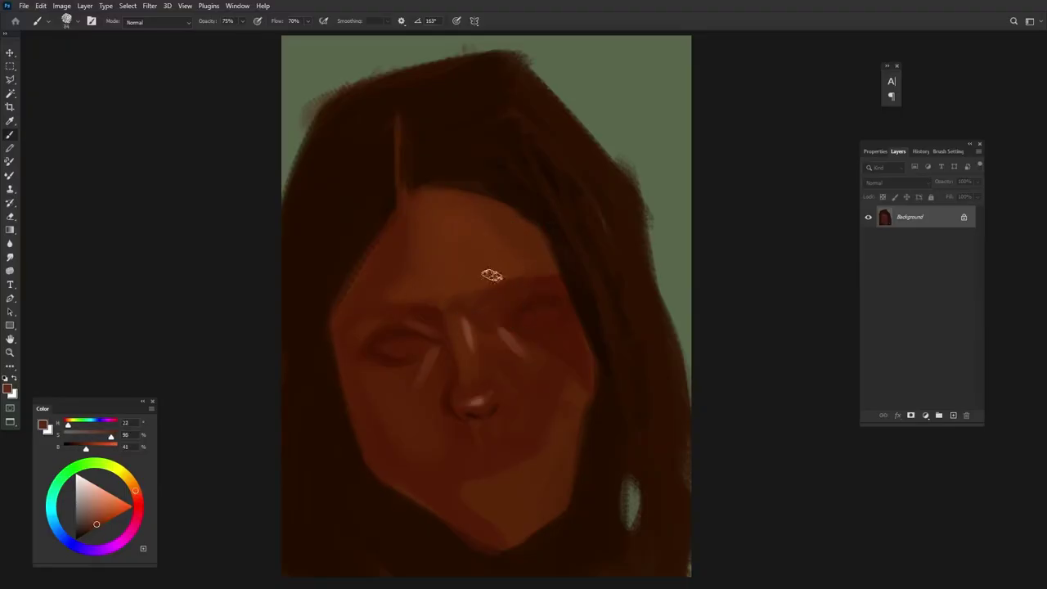
- Paint dark hair over the left hairline and face edge, and darken the right jawline
left_click(480, 314, "alt")
left_click(527, 194, "alt")
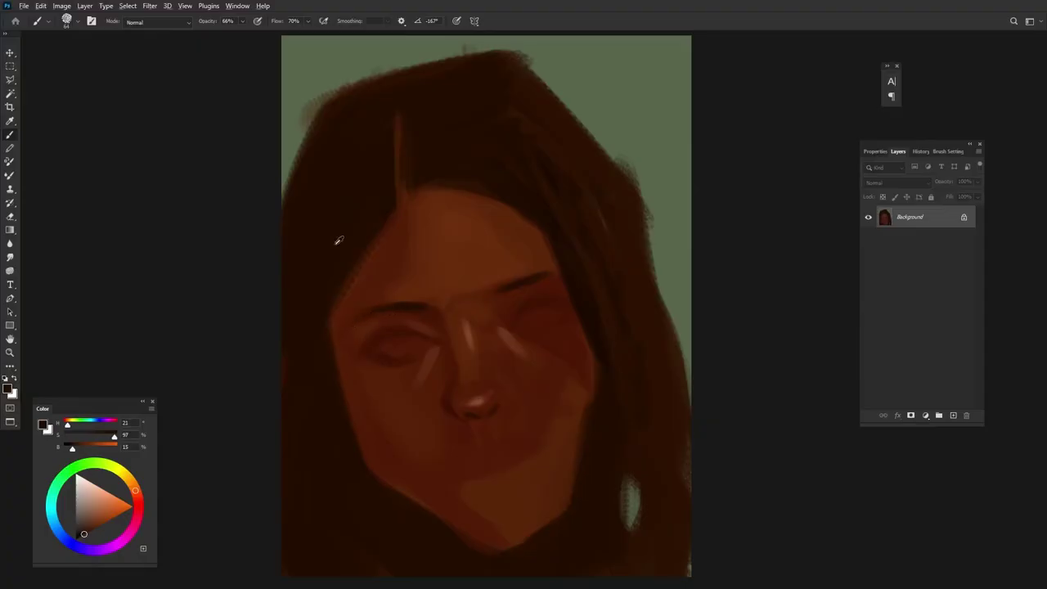
left_click_drag(329, 327, 367, 272)
mouse_move(326, 333)
left_mouse_down()
mouse_move(333, 415)
mouse_move(342, 390)
left_mouse_up()
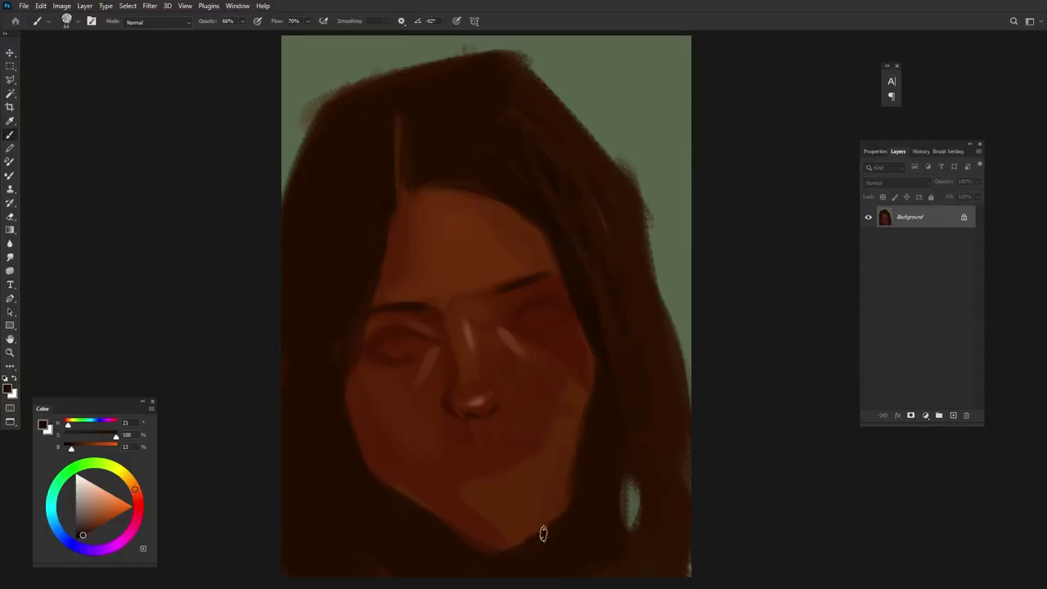
left_click_drag(578, 458, 541, 526)
- Enlarge the brush and darken the lower-left jaw toward the chin
left_click_drag(532, 421, 536, 435)
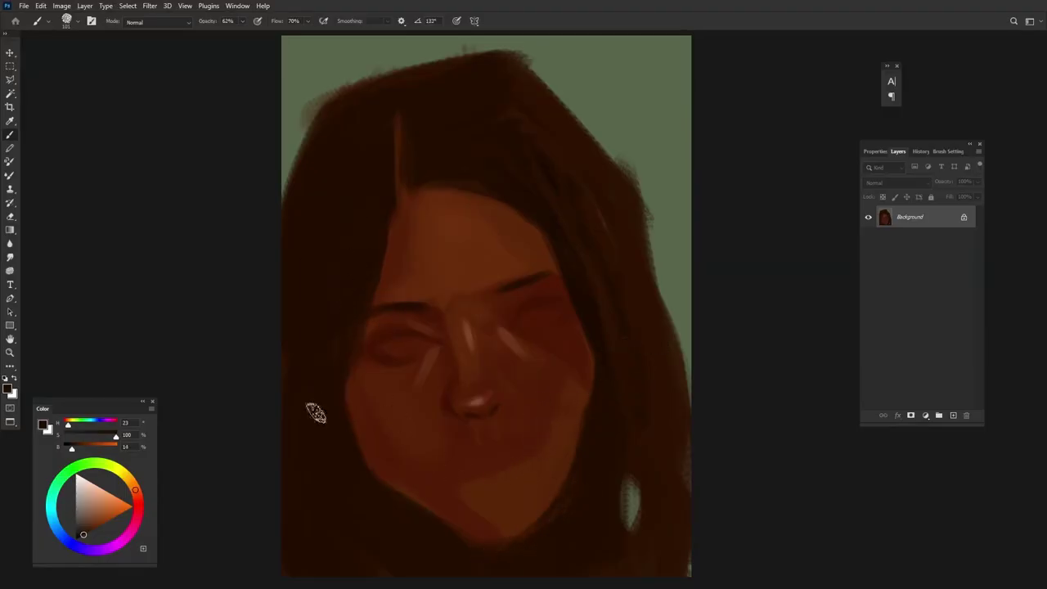
left_click(374, 339, "alt")
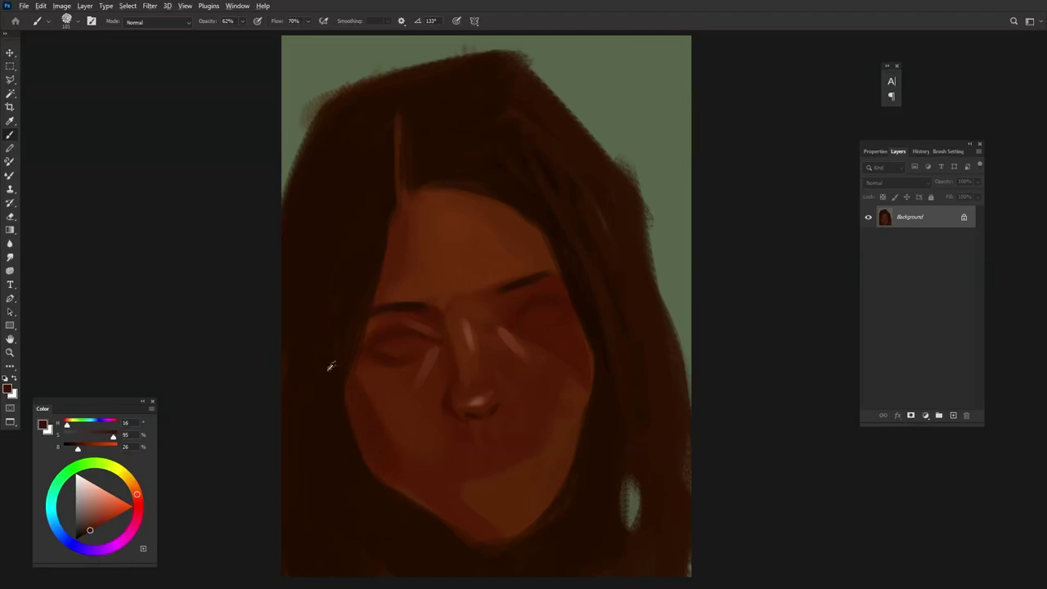
left_click(353, 466, "alt")
left_click_drag(380, 484, 491, 543)
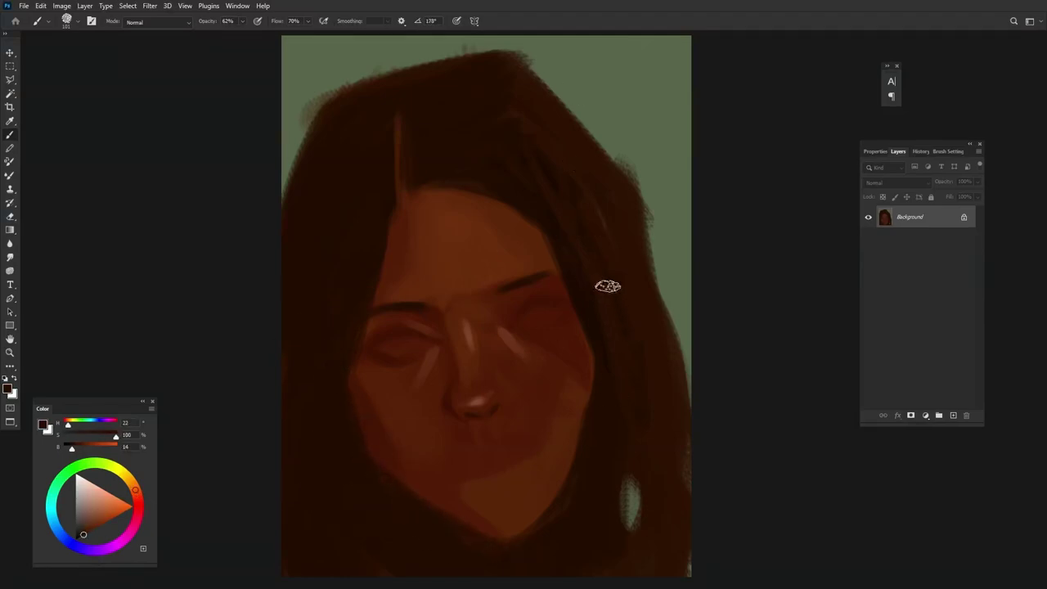
left_click(570, 65, "alt")
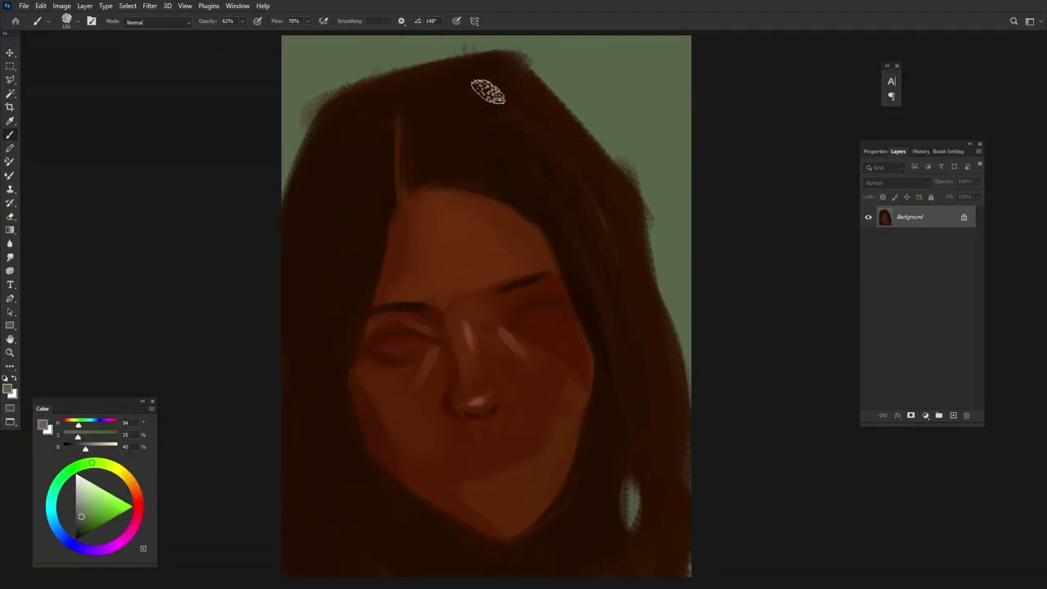
- Trim the top of the hair with background green and reshape its top-left edge
left_click_drag(527, 70, 254, 229)
left_click_drag(241, 22, 334, 25)
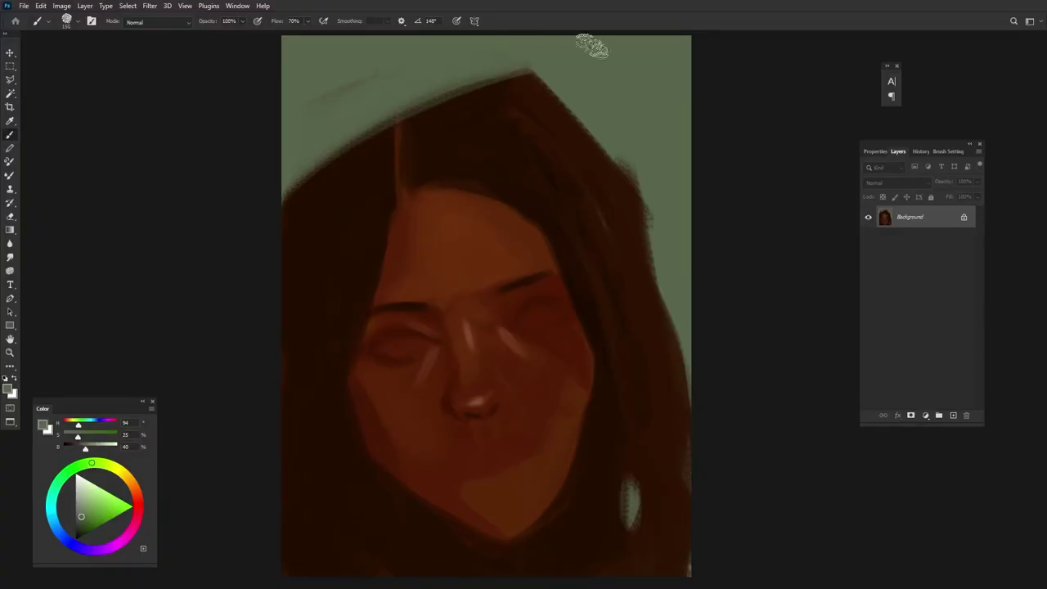
left_click(323, 167, "alt")
mouse_move(319, 161)
left_mouse_down()
mouse_move(398, 110)
mouse_move(346, 131)
left_mouse_up()
- Trim and smooth the hair's peak and right edge with the grey-green background colour
left_click(385, 78, "alt")
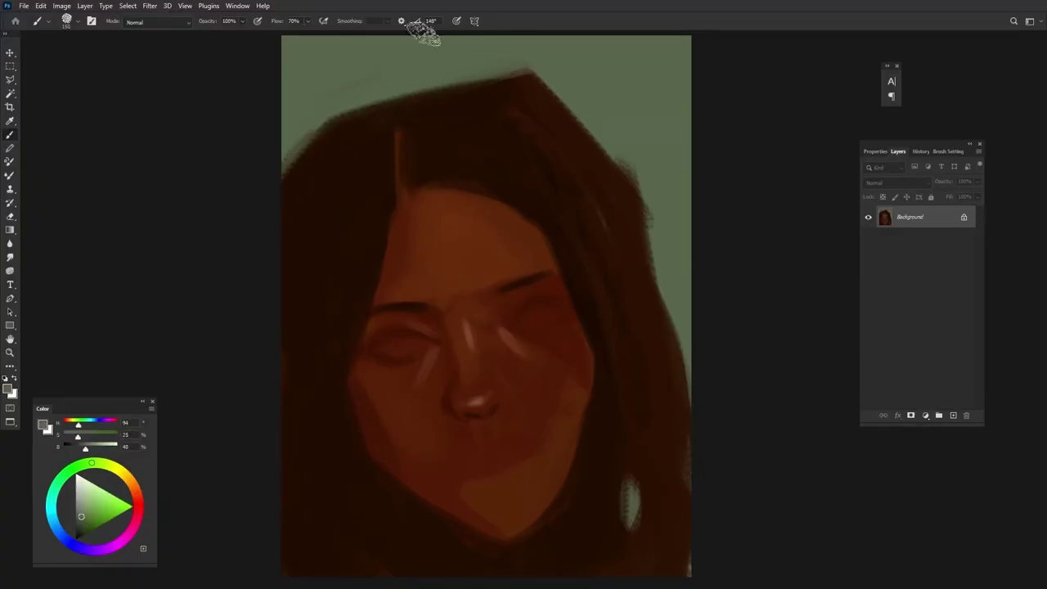
mouse_move(565, 103)
left_mouse_down()
mouse_move(490, 83)
mouse_move(551, 103)
left_mouse_up()
left_click_drag(554, 140, 637, 221)
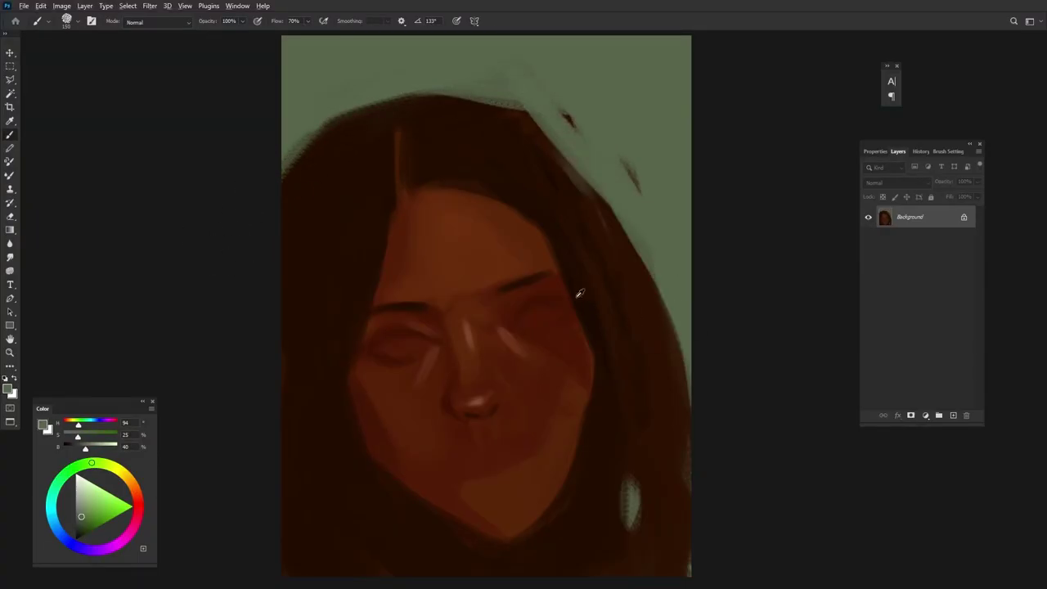
left_click(609, 270, "alt")
left_click(596, 194, "alt")
left_click_drag(596, 101, 654, 311)
left_click_drag(612, 187, 679, 385)
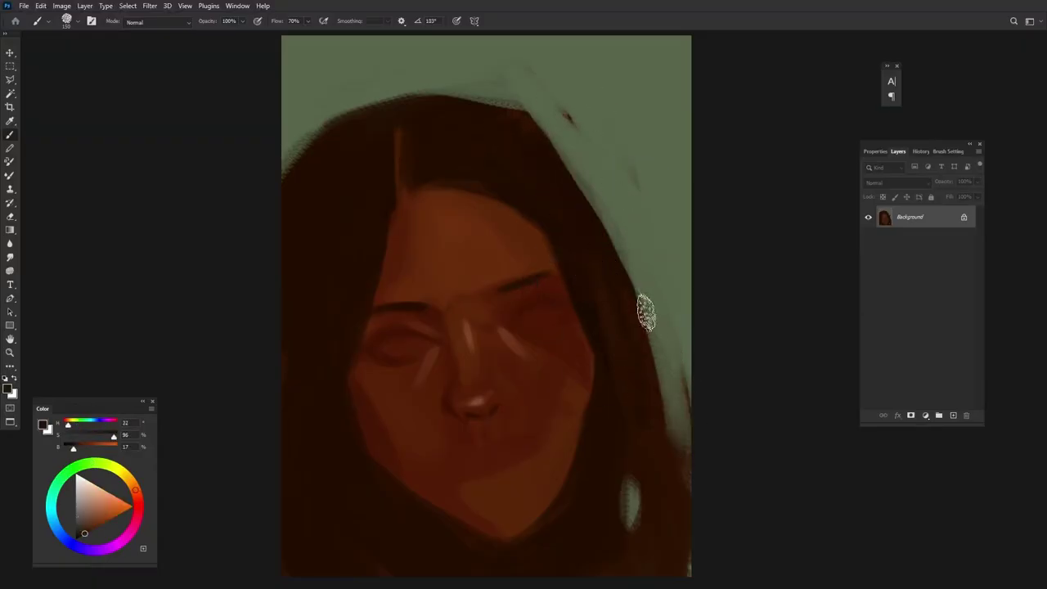
mouse_move(645, 303)
left_mouse_down()
mouse_move(629, 253)
mouse_move(671, 491)
left_mouse_up()
- Darken the hairline above the forehead and cover the light vertical streak in the hair
left_click(673, 502, "alt")
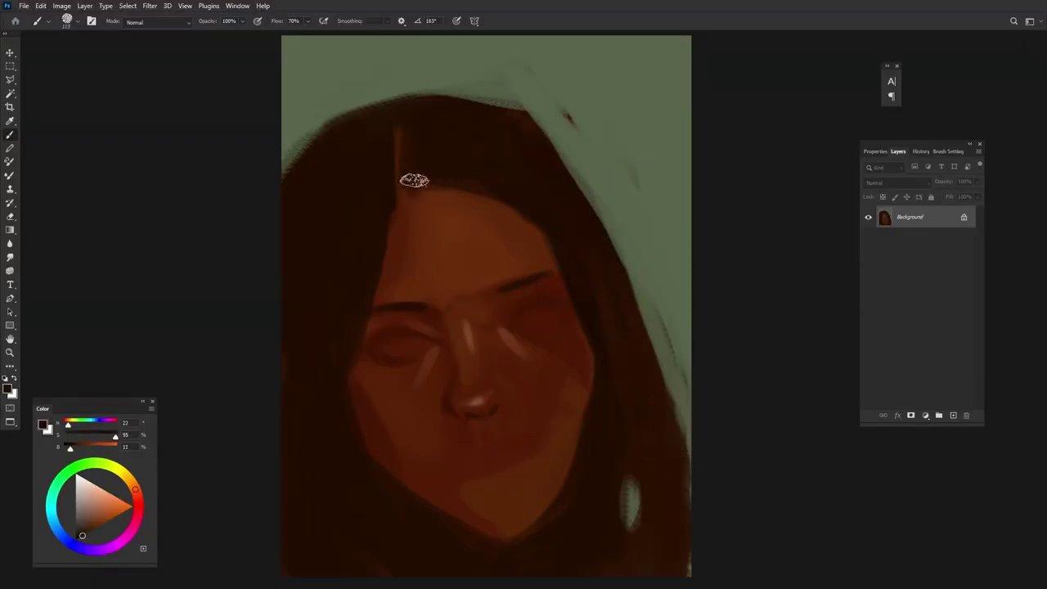
left_click_drag(463, 175, 485, 169)
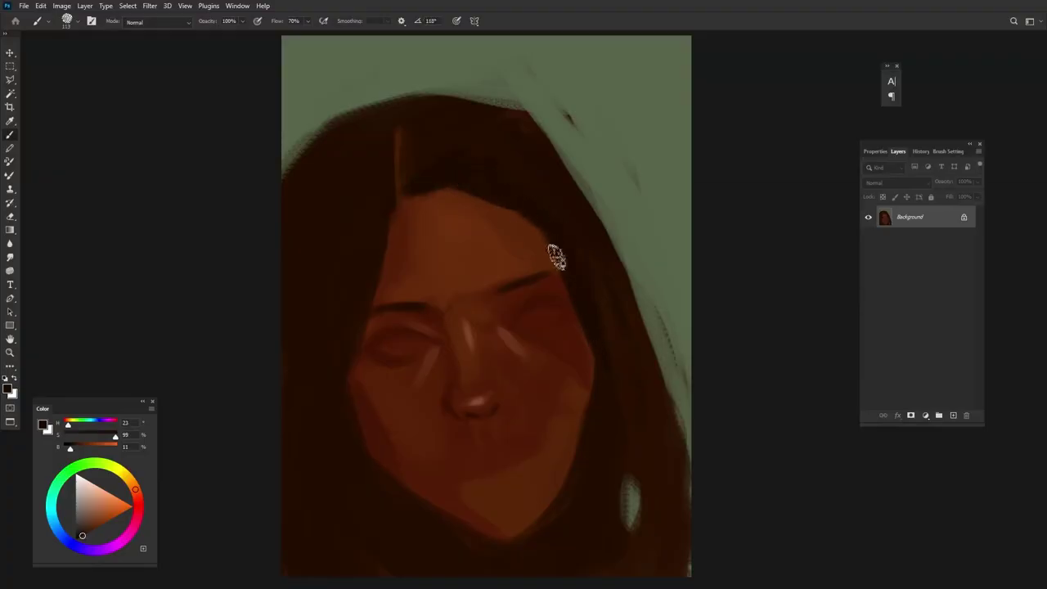
left_click(531, 199, "alt")
left_click(417, 156, "alt")
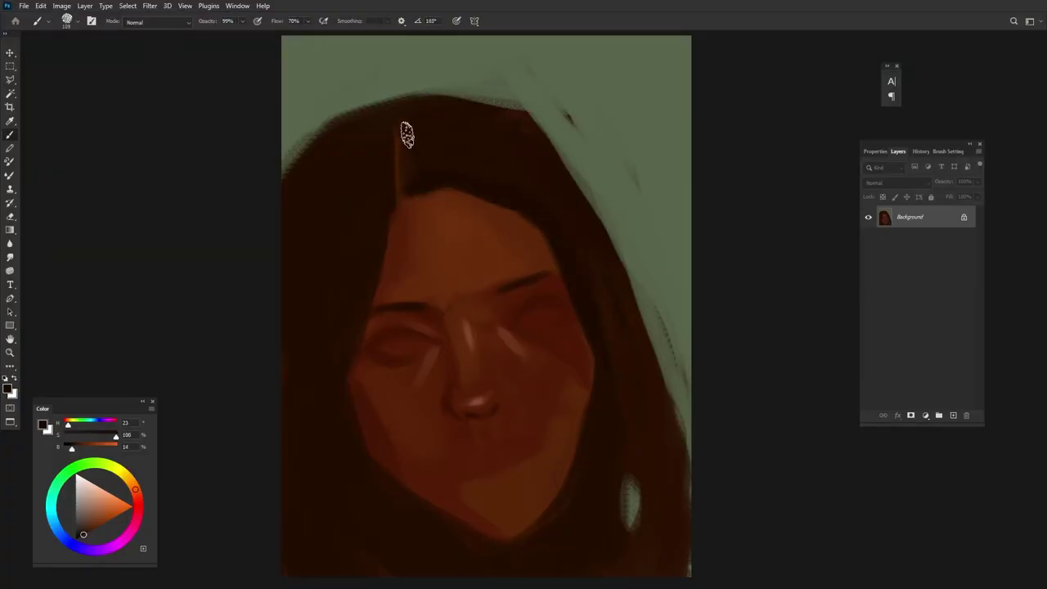
left_click_drag(406, 129, 407, 188)
- Sample darker red-browns, lower the colour's brightness and adjust the brush tip angle
left_click(533, 397, "alt")
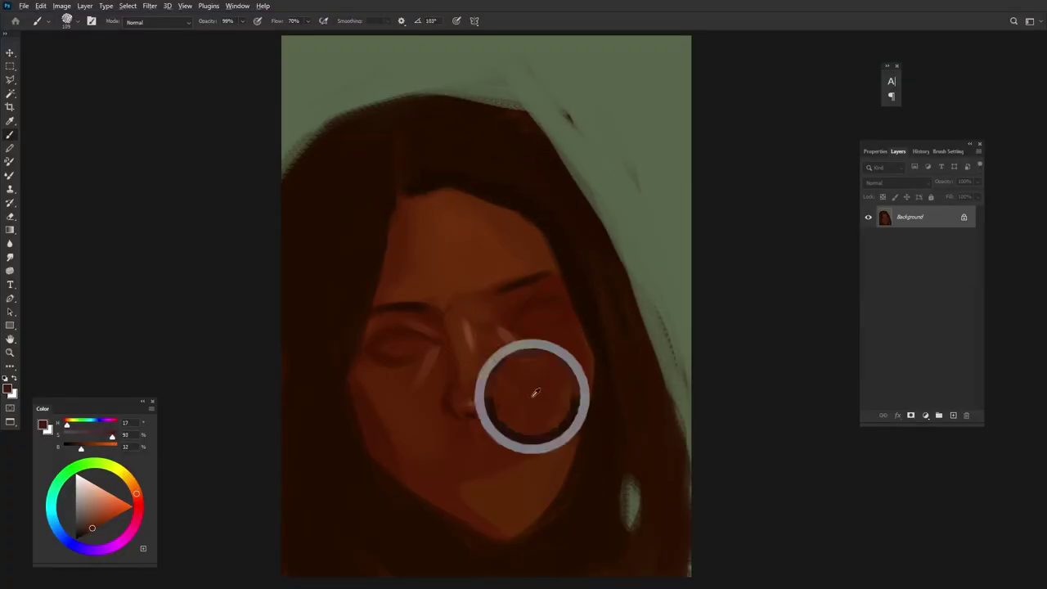
left_click(580, 446, "alt")
left_click(424, 178, "alt")
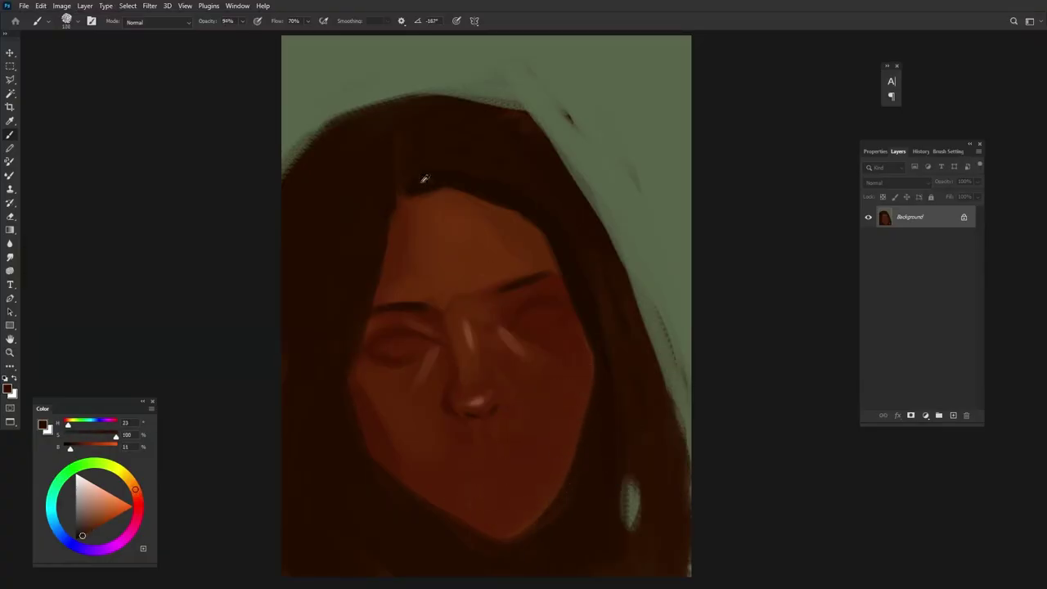
left_click_drag(70, 450, 69, 451)
key("shift+Left")
key("shift+Left")
key("shift+Left")
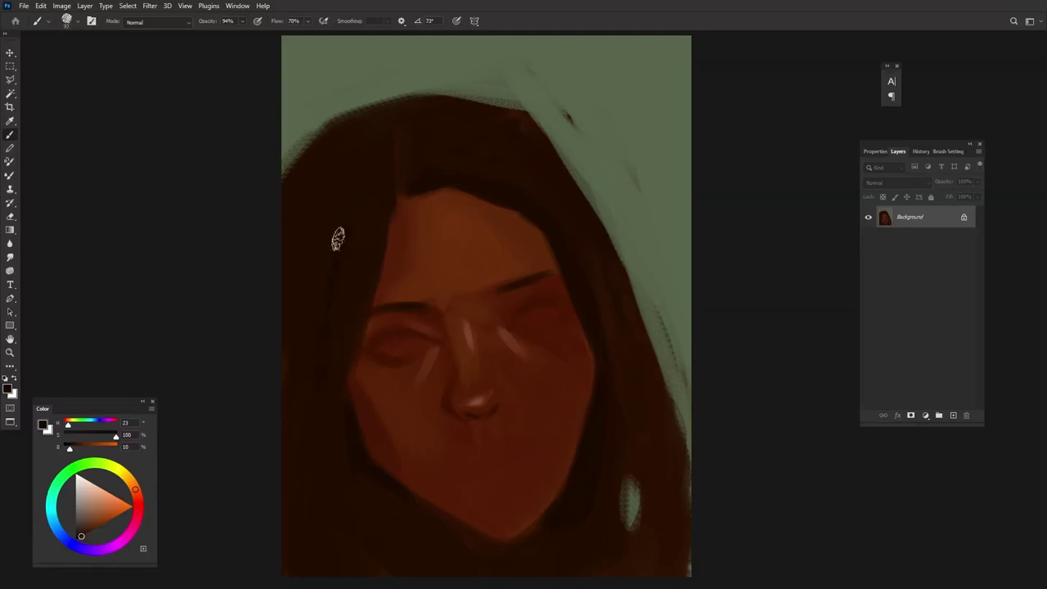
key("shift+Right")
key("shift+Right")
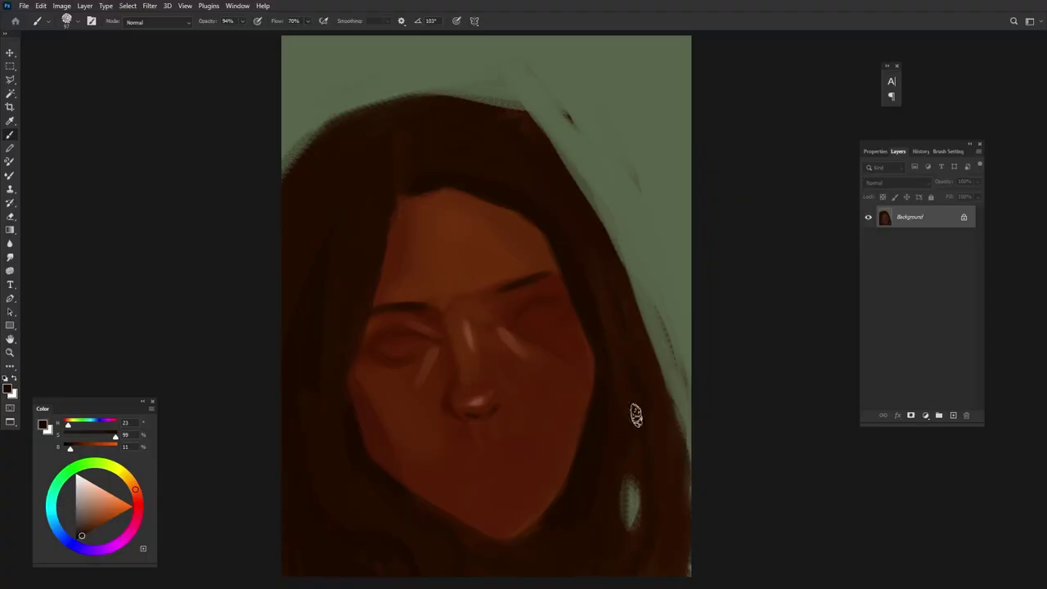
left_click(614, 471, "alt")
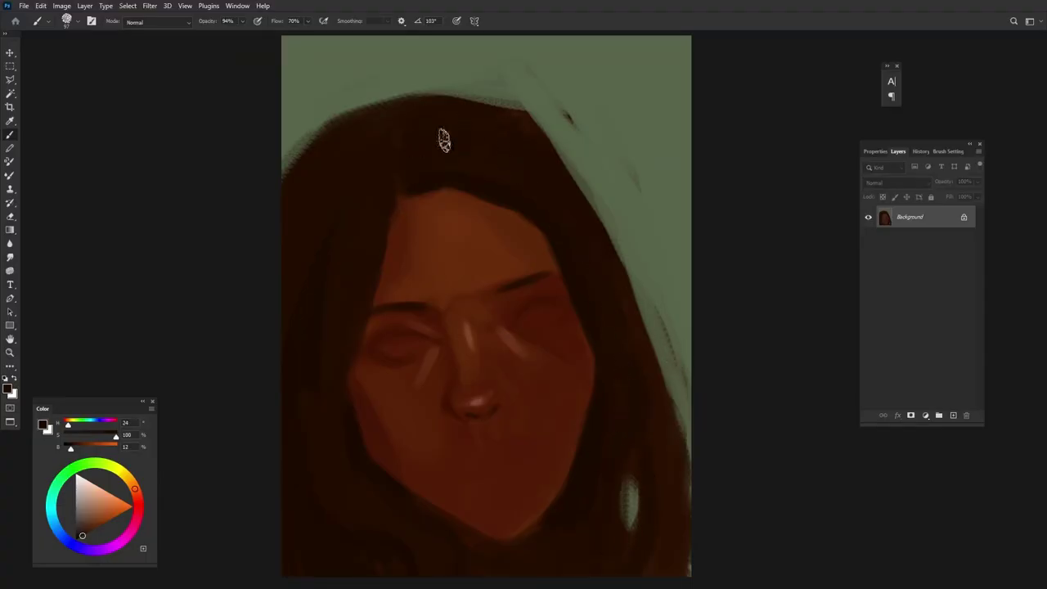
left_click(359, 447, "alt")
- Reshape the hair's top-left edge with background green
left_click_drag(261, 311, 319, 147)
left_click(382, 89, "alt")
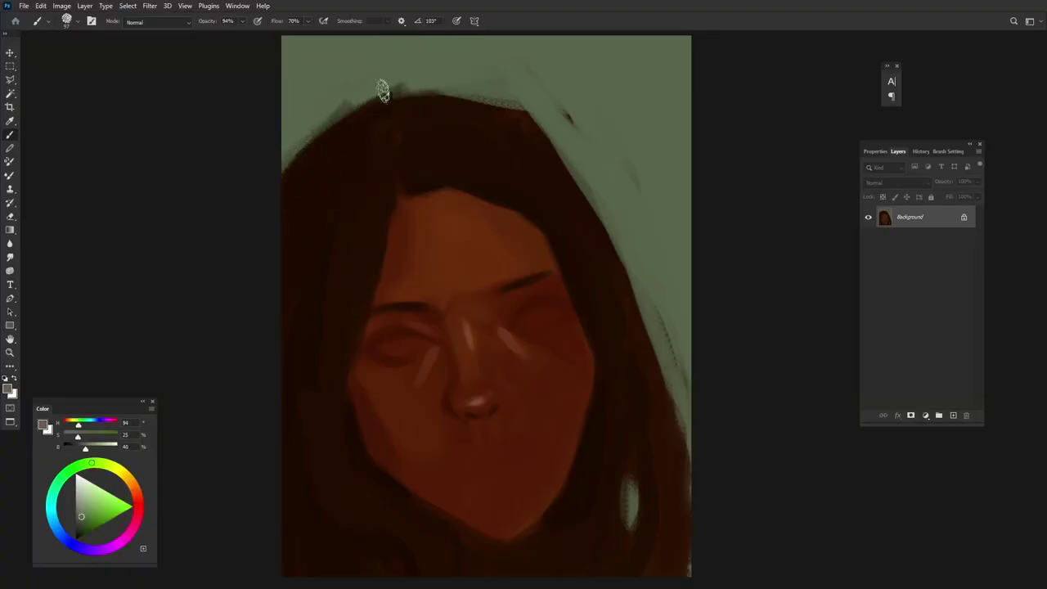
left_click_drag(376, 94, 282, 196)
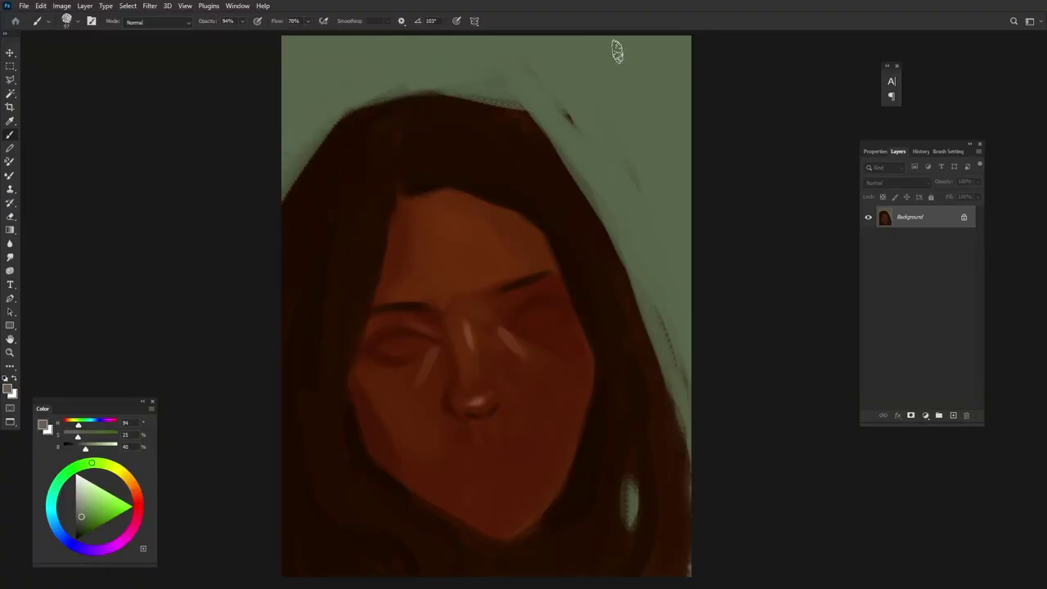
left_click(479, 181, "alt")
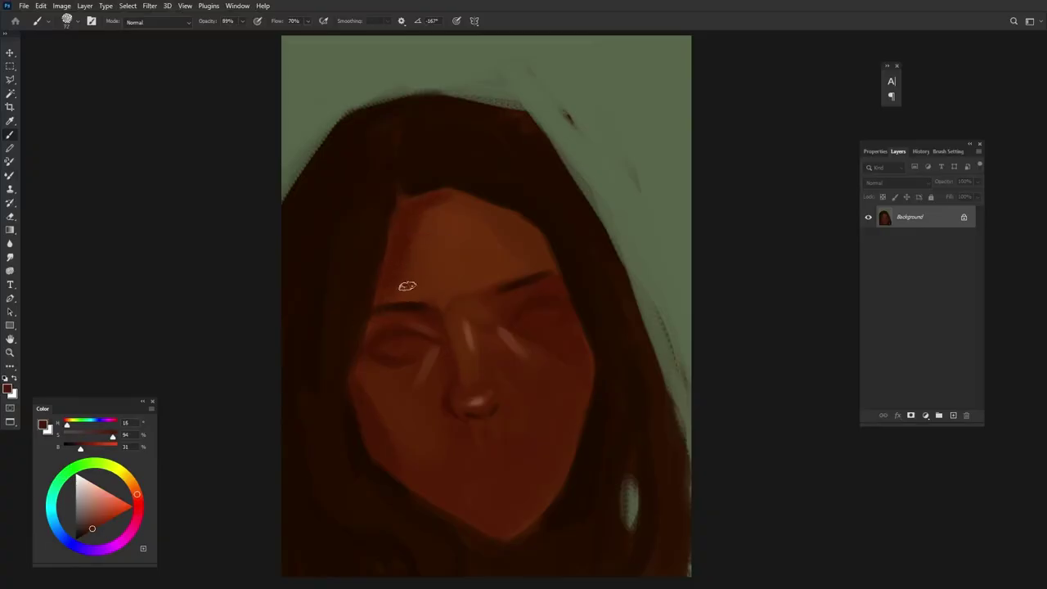
- Paint a near-black stroke along the hair parting and a thin lighter brown strand beside it
left_click(356, 286, "alt")
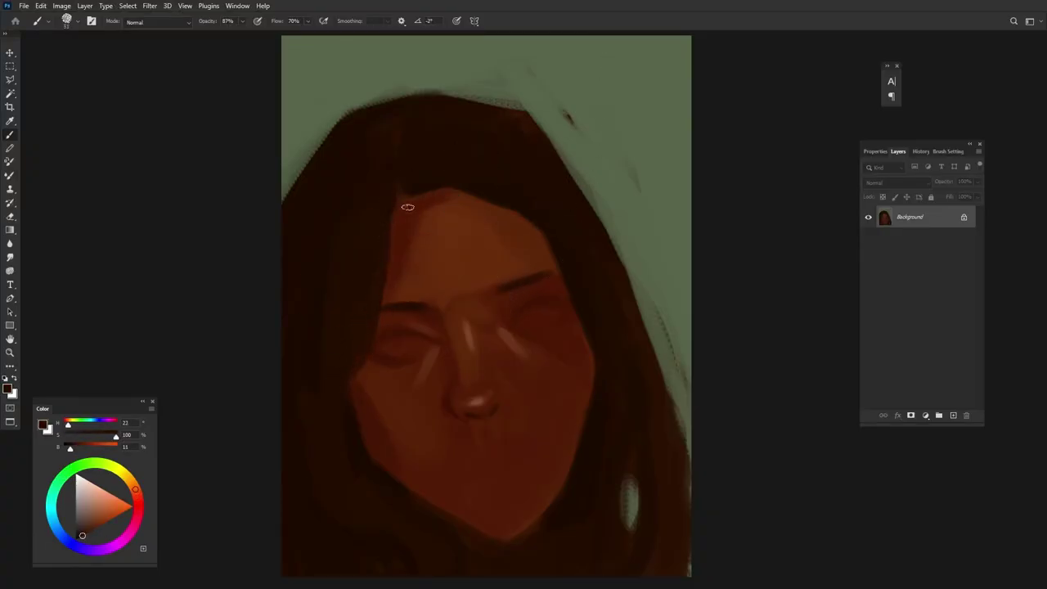
left_click_drag(413, 346, 410, 357)
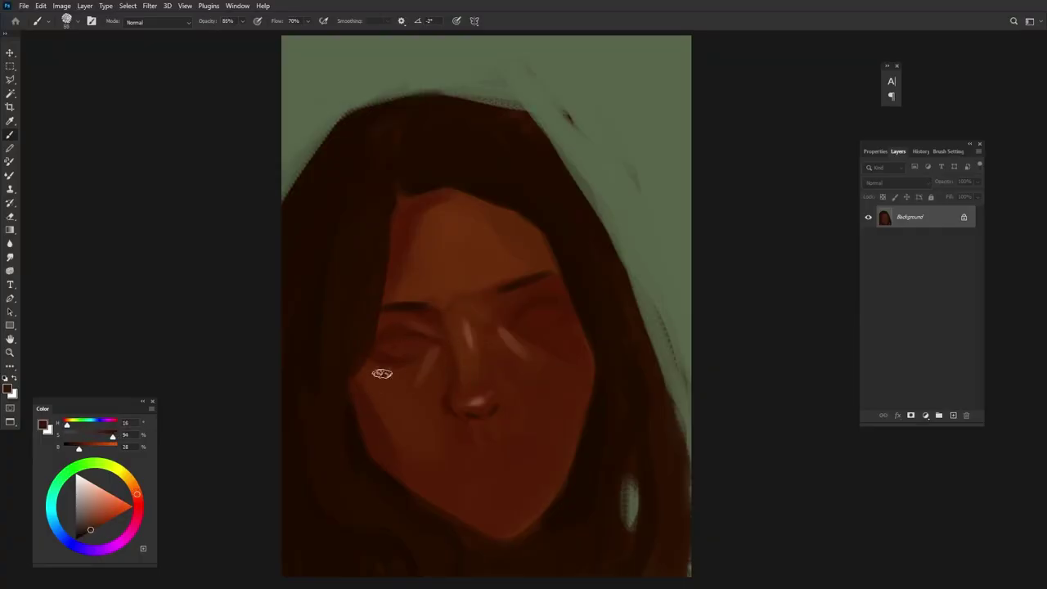
left_click(375, 421, "alt")
left_click_drag(81, 533, 106, 552)
mouse_move(411, 190)
left_mouse_down()
mouse_move(469, 166)
mouse_move(453, 166)
mouse_move(470, 172)
left_mouse_up()
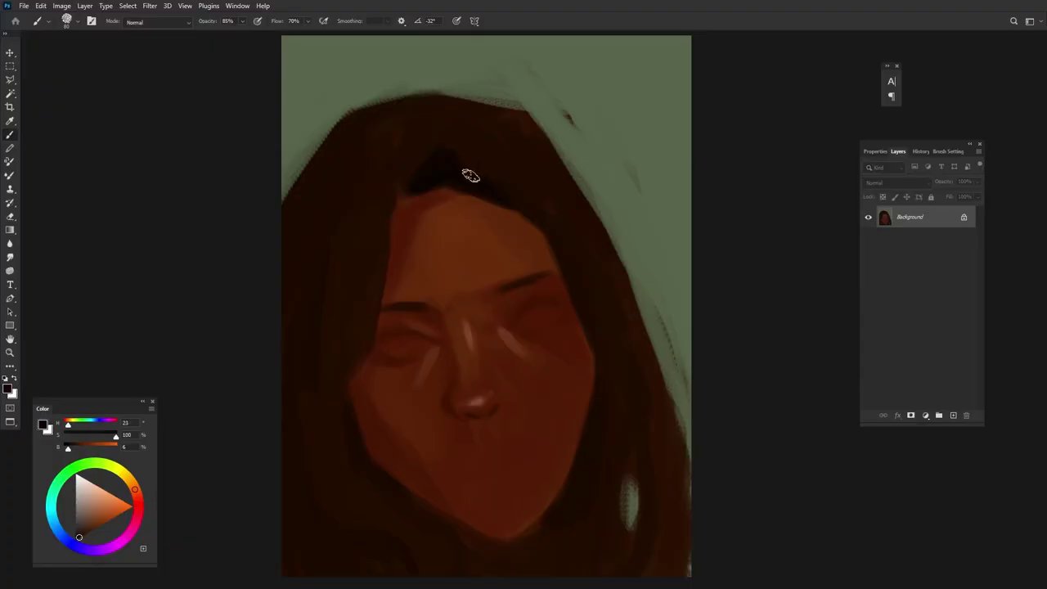
left_click(402, 196, "alt")
left_click_drag(401, 190, 401, 144)
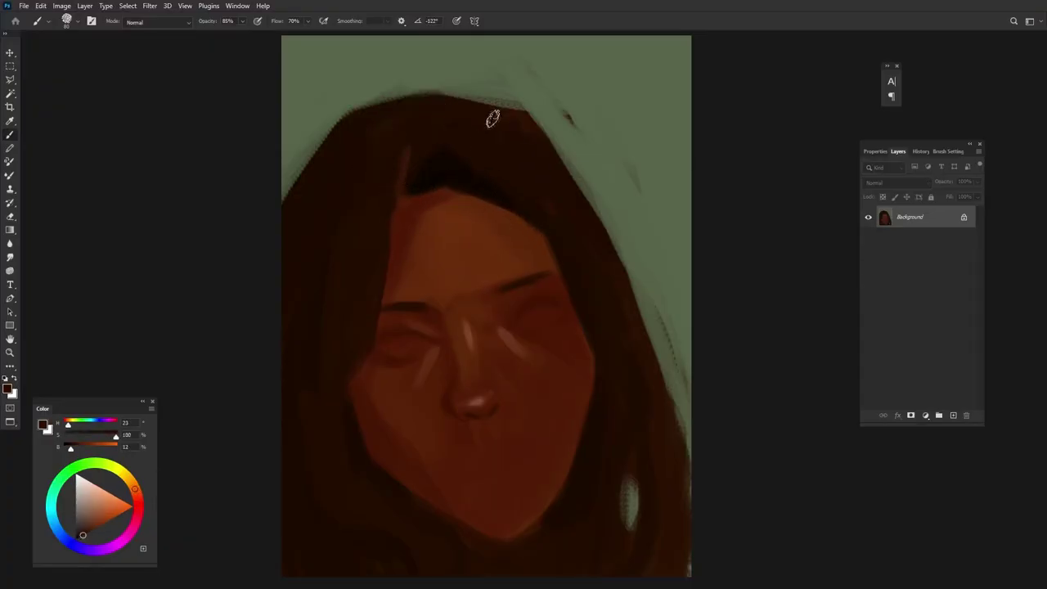
left_click(393, 189, "alt")
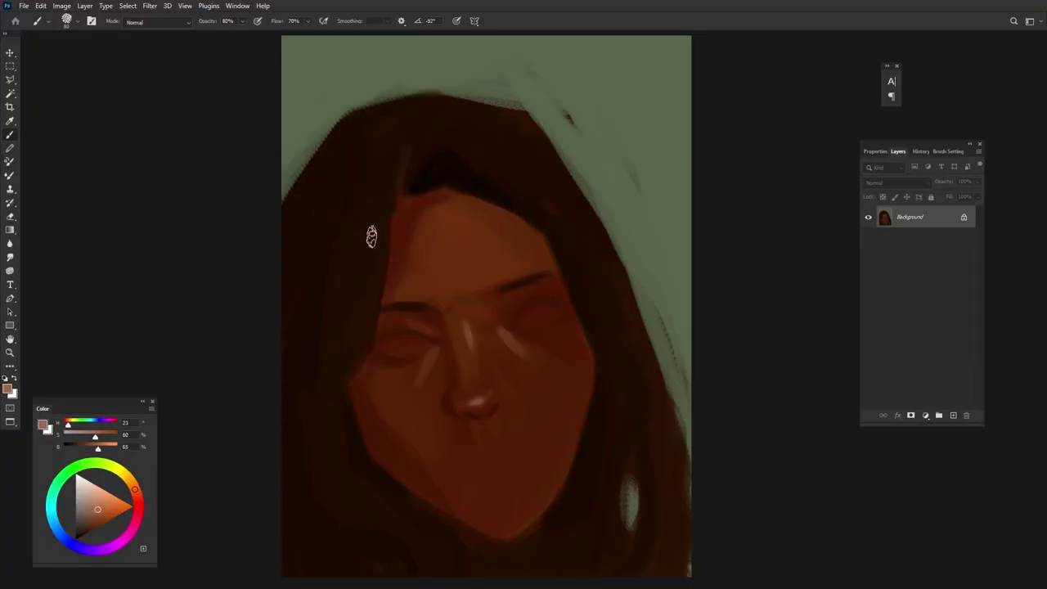
- Paint a lighter brown stroke in the left hair and darken the upper-left hair edge
left_click_drag(358, 282, 339, 248)
left_click(363, 268, "alt")
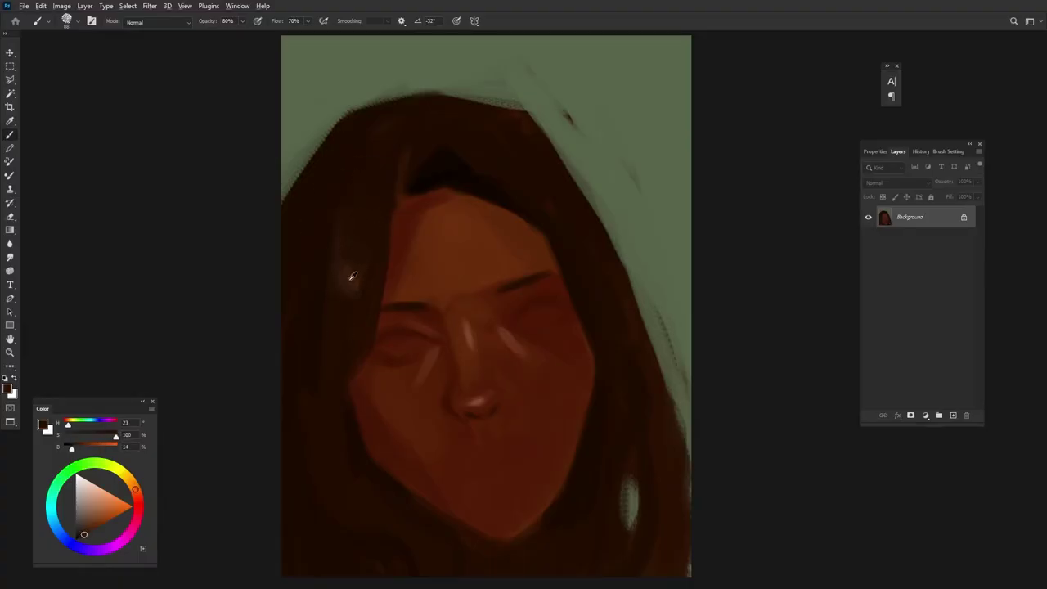
left_click(339, 260, "alt")
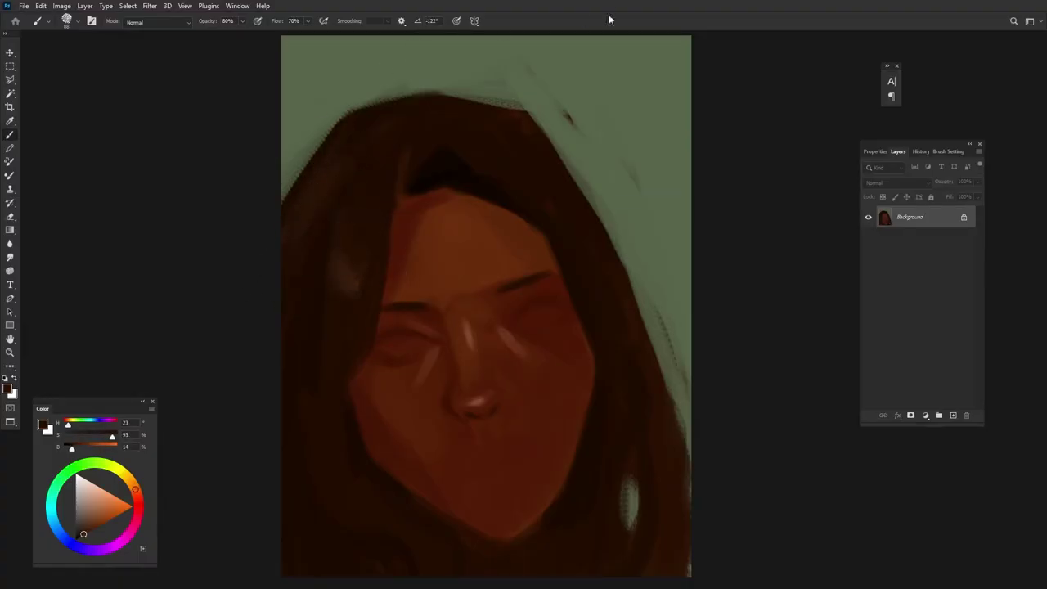
left_click(513, 179, "alt")
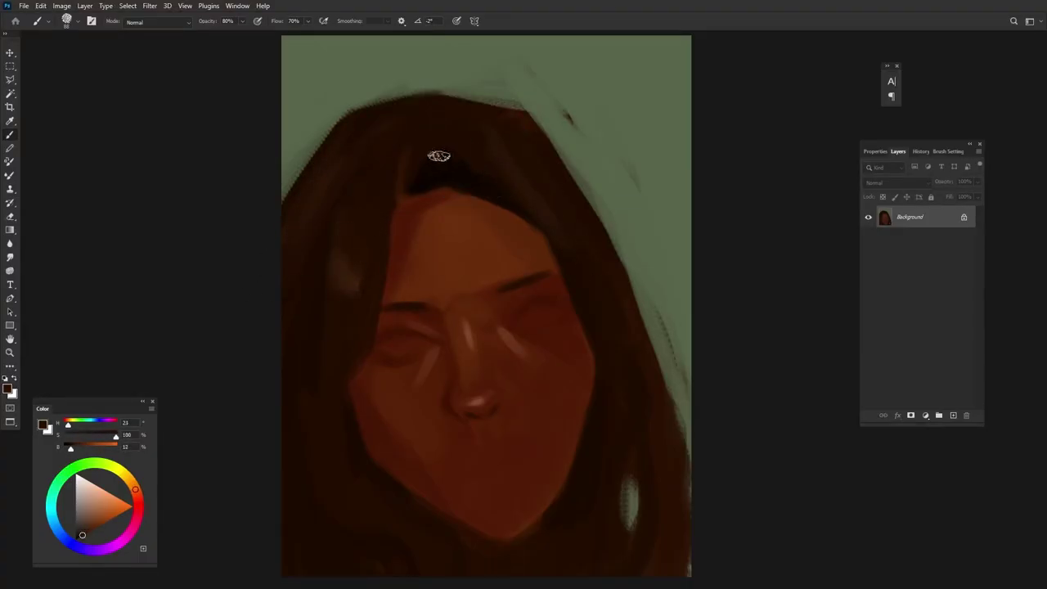
left_click(453, 135, "alt")
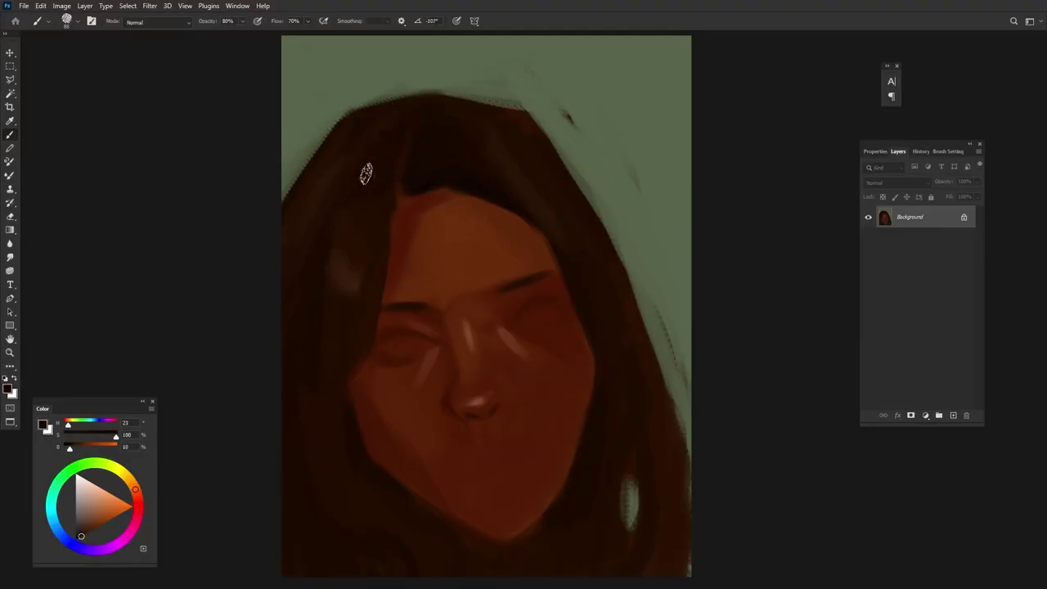
mouse_move(400, 98)
left_mouse_down()
mouse_move(350, 115)
mouse_move(287, 188)
left_mouse_up()
- Add a light V-shaped strand in the left hair and cover the lower-right light streak
left_click_drag(362, 273, 367, 236)
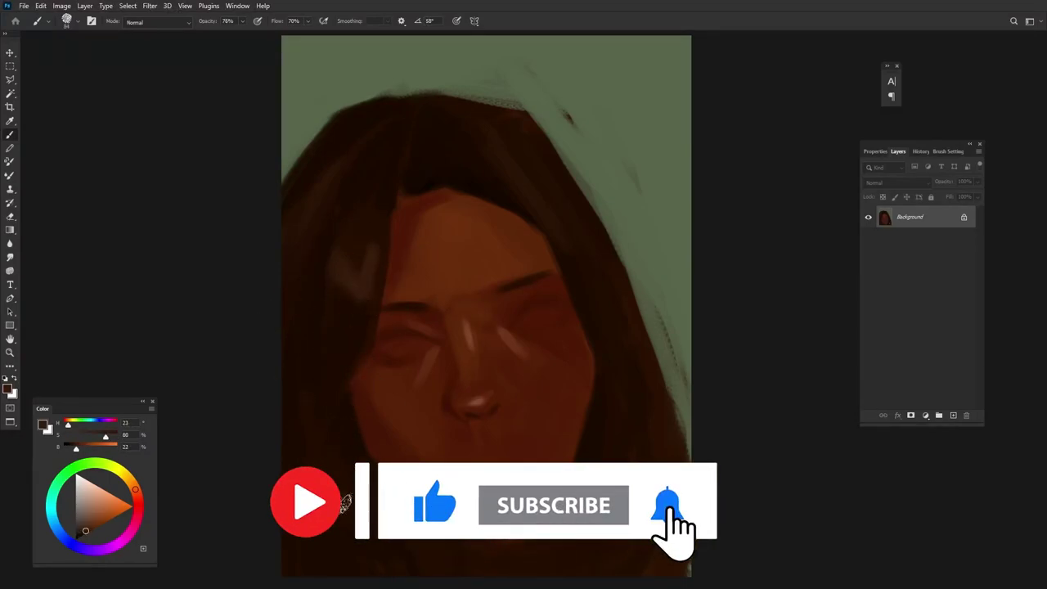
left_click(321, 430, "alt")
left_click(566, 115, "alt")
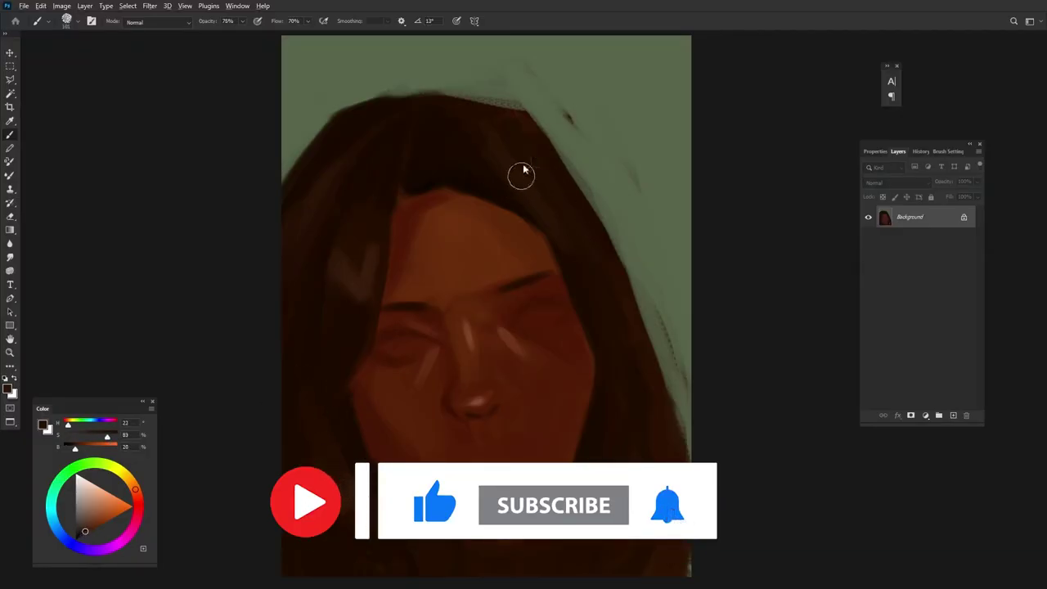
left_click(346, 351, "alt")
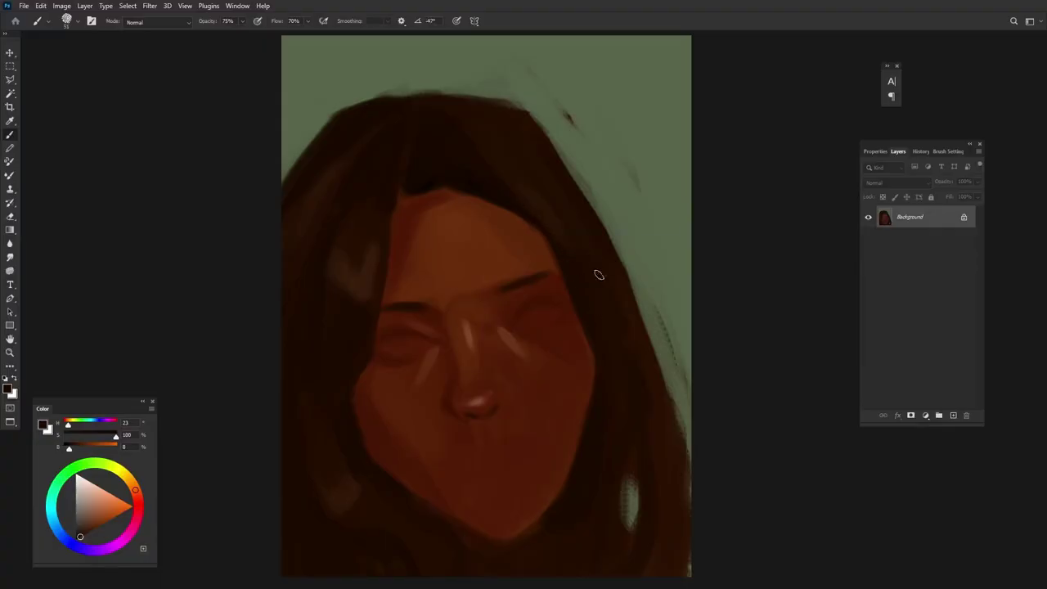
left_click(578, 243, "alt")
left_click_drag(607, 510, 614, 523)
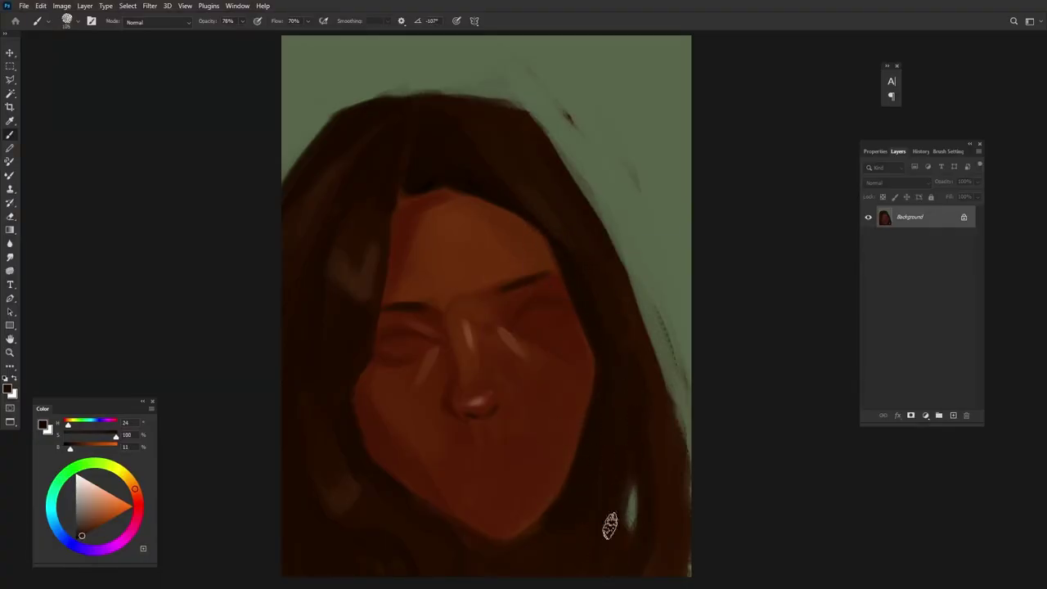
- Dab a lighter brown highlight on the lower-left hair, then sample hair and red-brown tones
left_click(340, 502, "alt")
left_click_drag(340, 502, 335, 489)
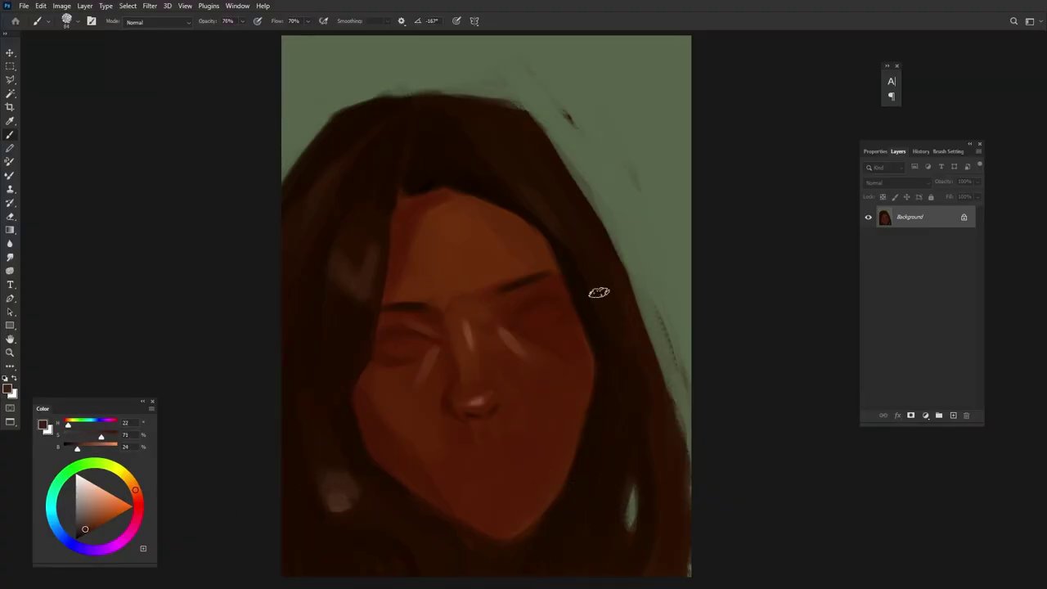
left_click(609, 448, "alt")
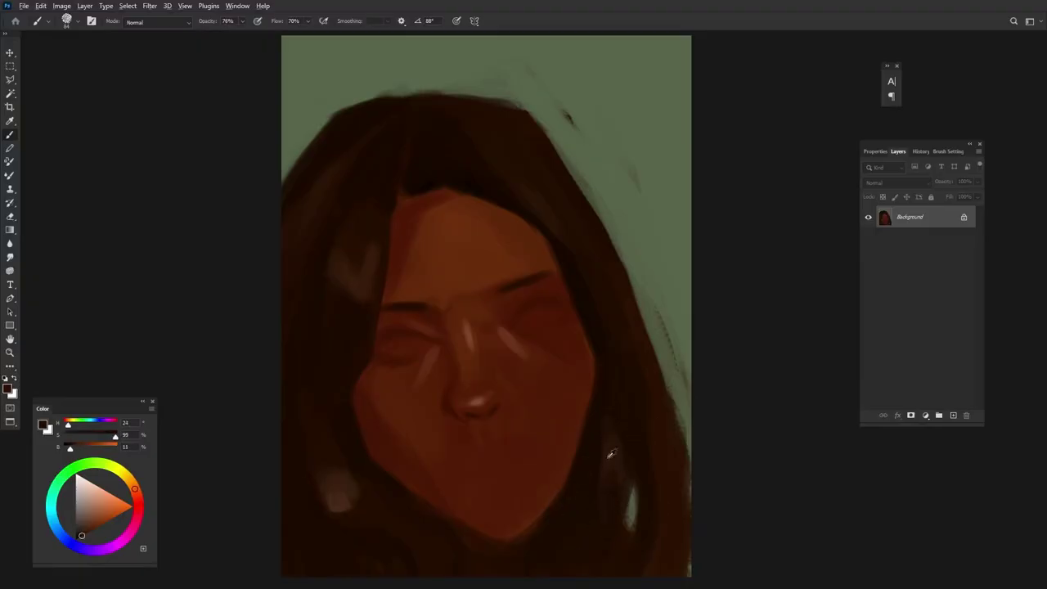
left_click(336, 495, "alt")
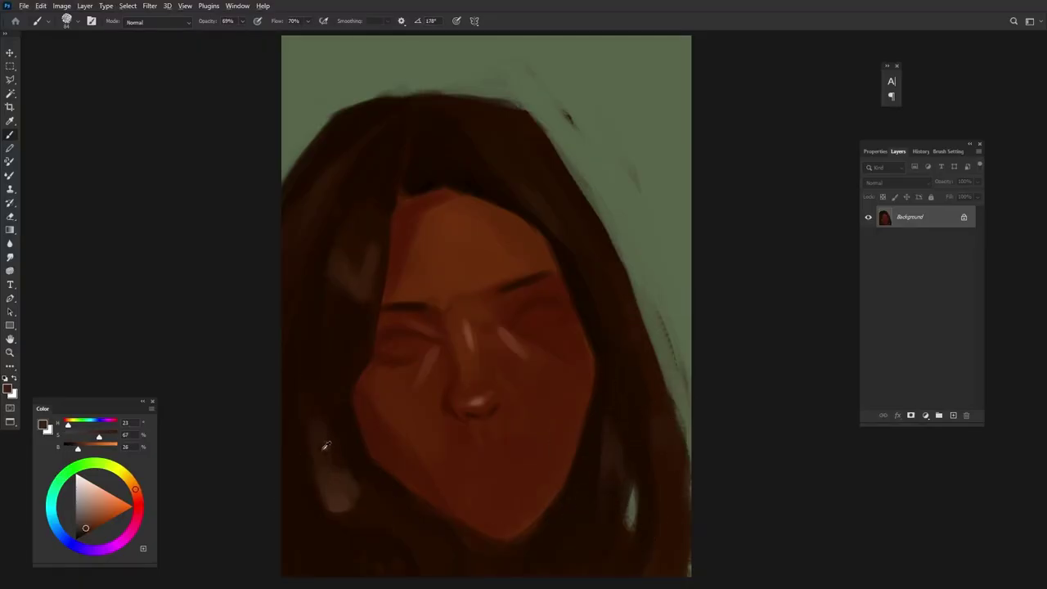
left_click(325, 445, "alt")
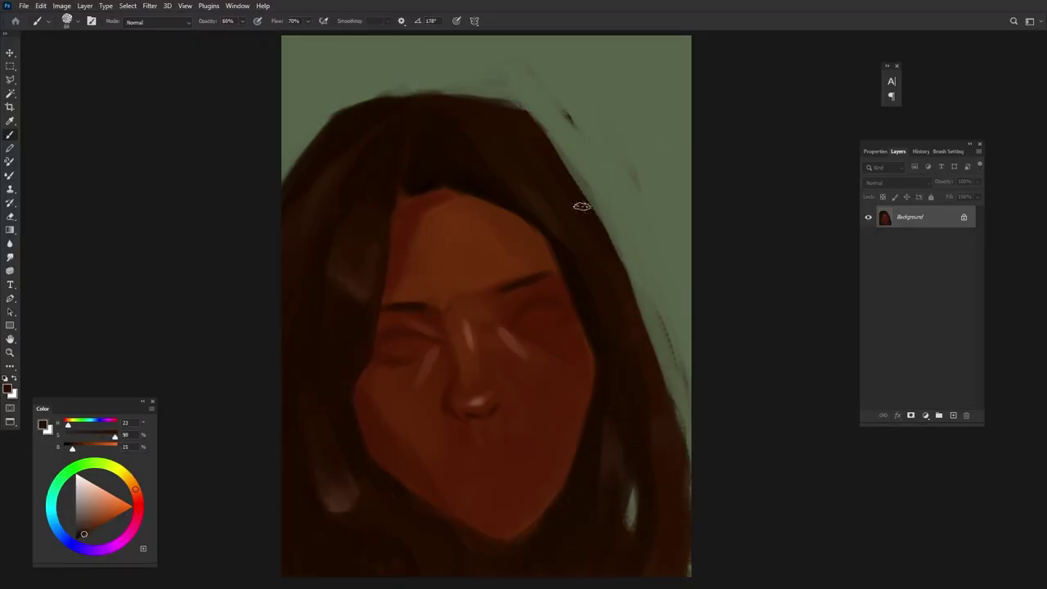
left_click(564, 200, "alt")
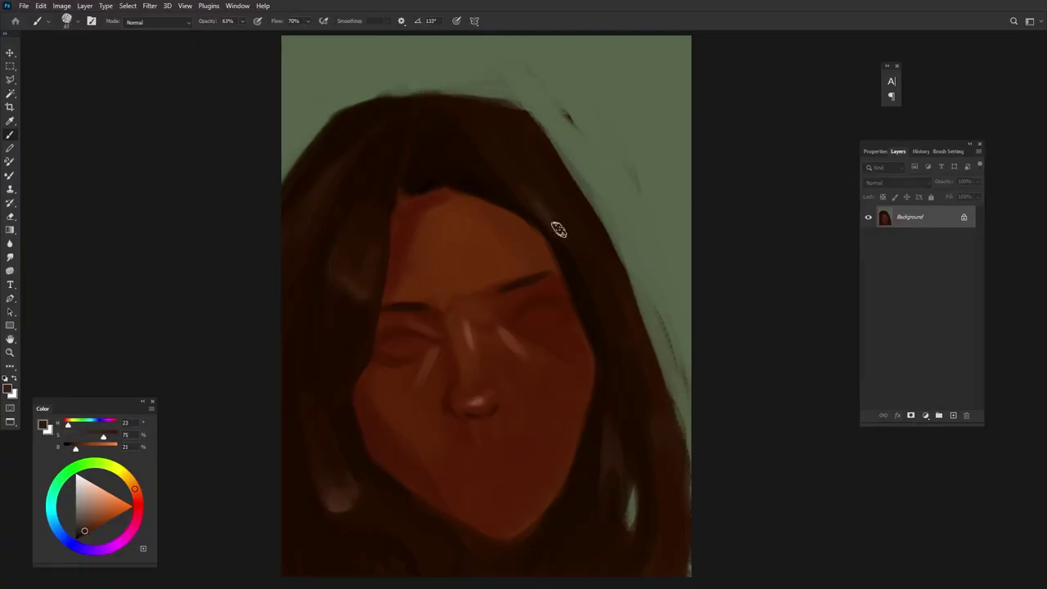
left_click(401, 441, "alt")
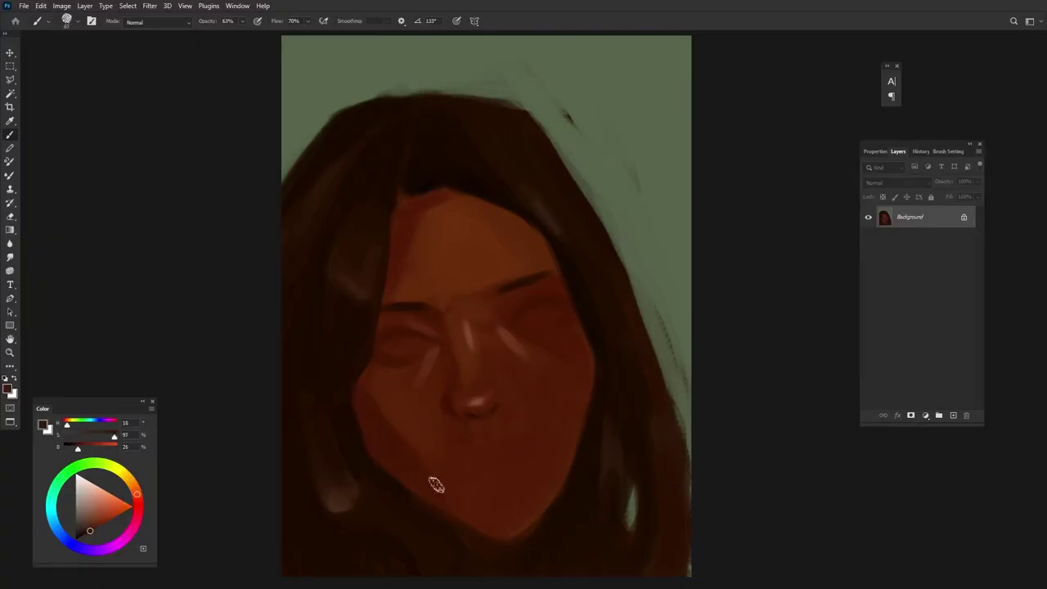
- Paint a soft light red-brown highlight patch across the forehead
left_click(438, 327, "alt")
left_click(446, 227, "alt")
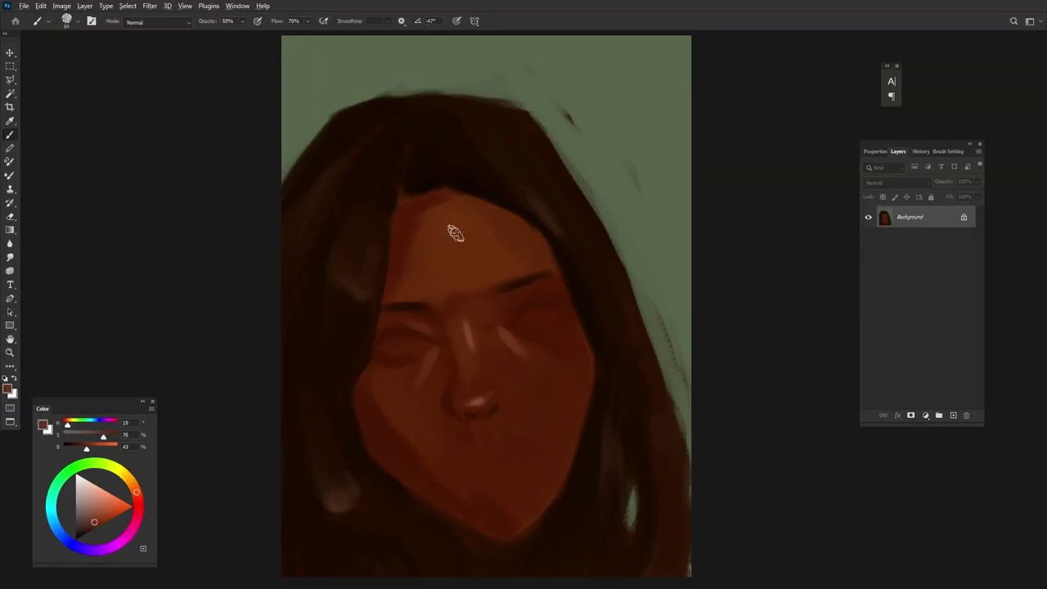
mouse_move(458, 237)
left_mouse_down()
mouse_move(481, 214)
mouse_move(538, 250)
left_mouse_up()
left_click(451, 252, "alt")
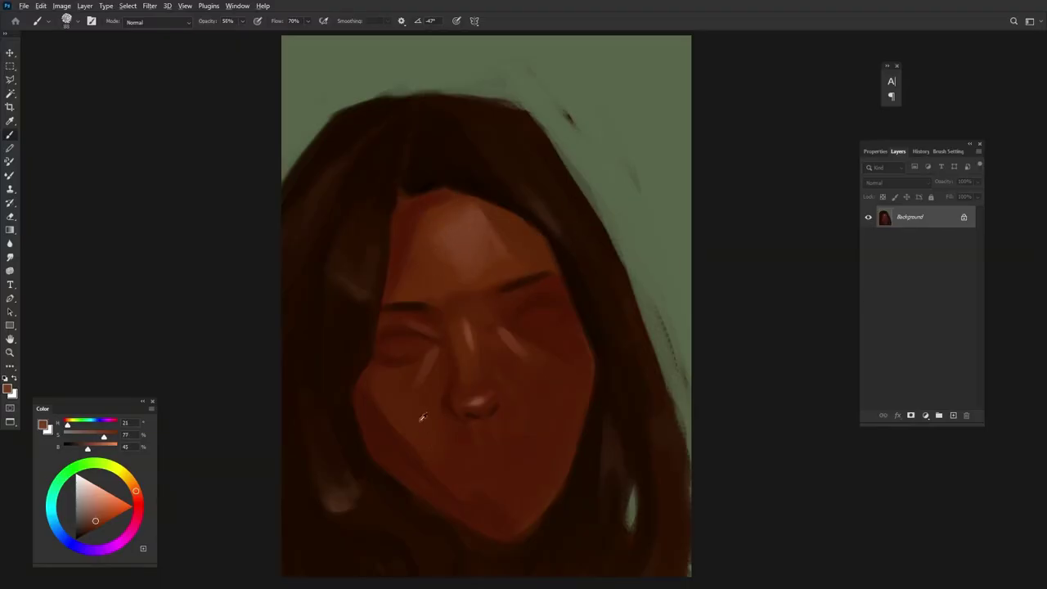
- Sample darker browns and set the brush opacity to about 96%
left_click(412, 407, "alt")
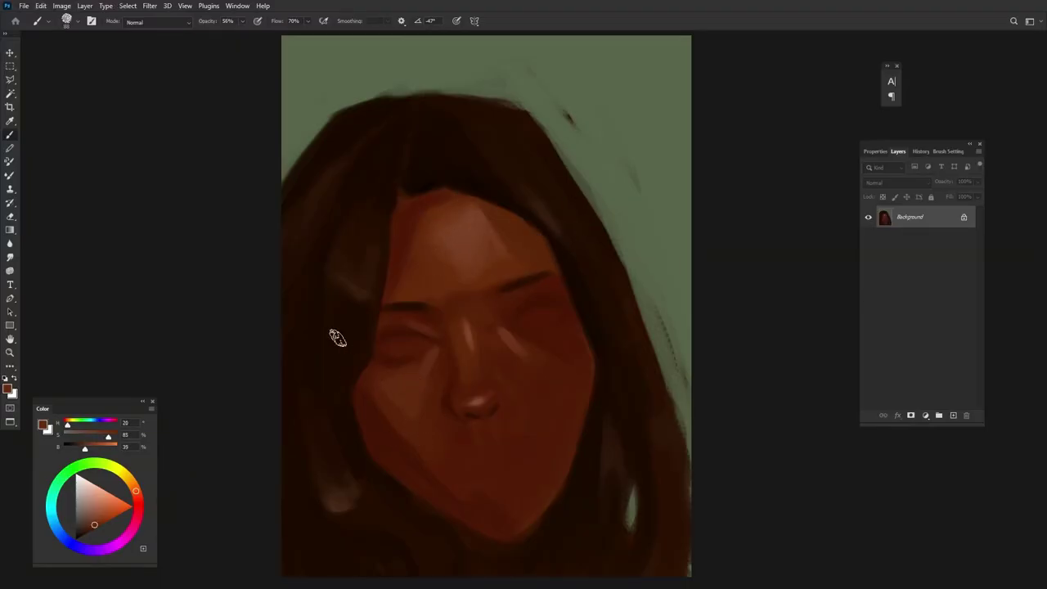
key("0")
key("9")
key("7")
left_click(545, 302, "alt")
key("9")
key("6")
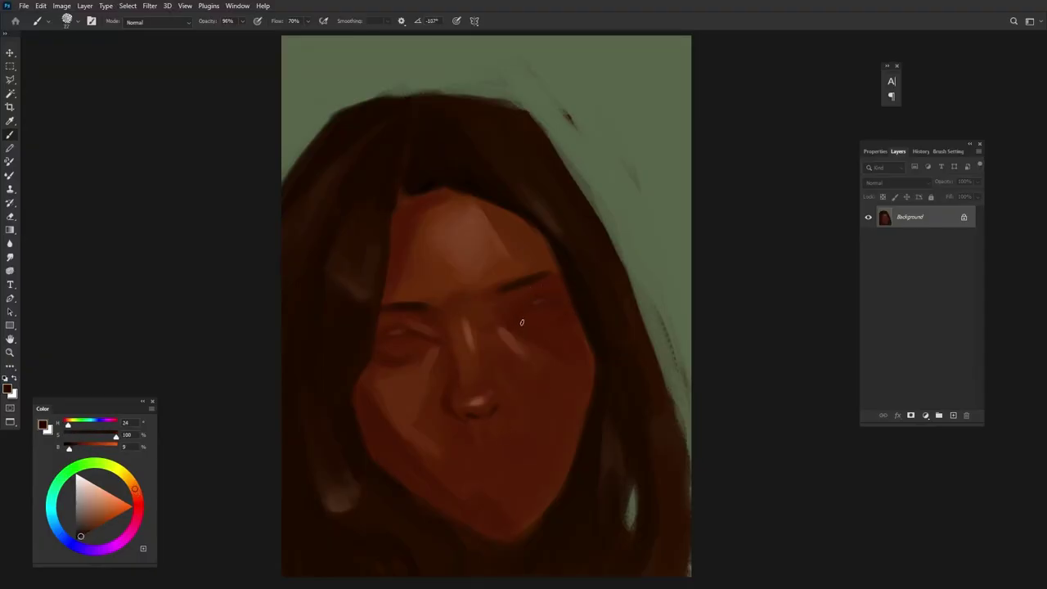
left_click(525, 315, "alt")
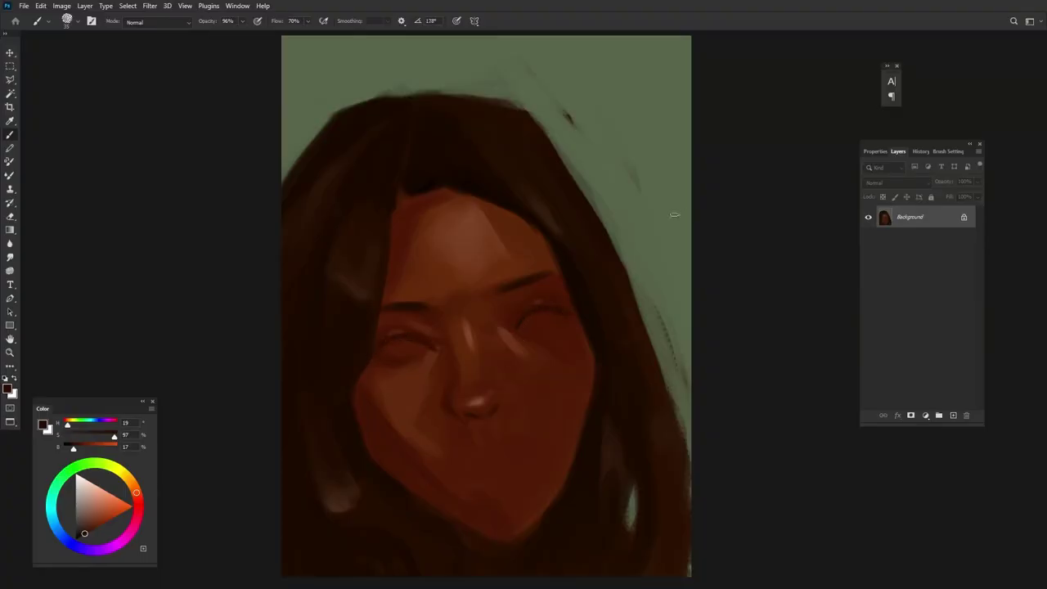
- Sample red-brown tones around the left eye and reduce brush flow to 35%
left_click(383, 362, "alt")
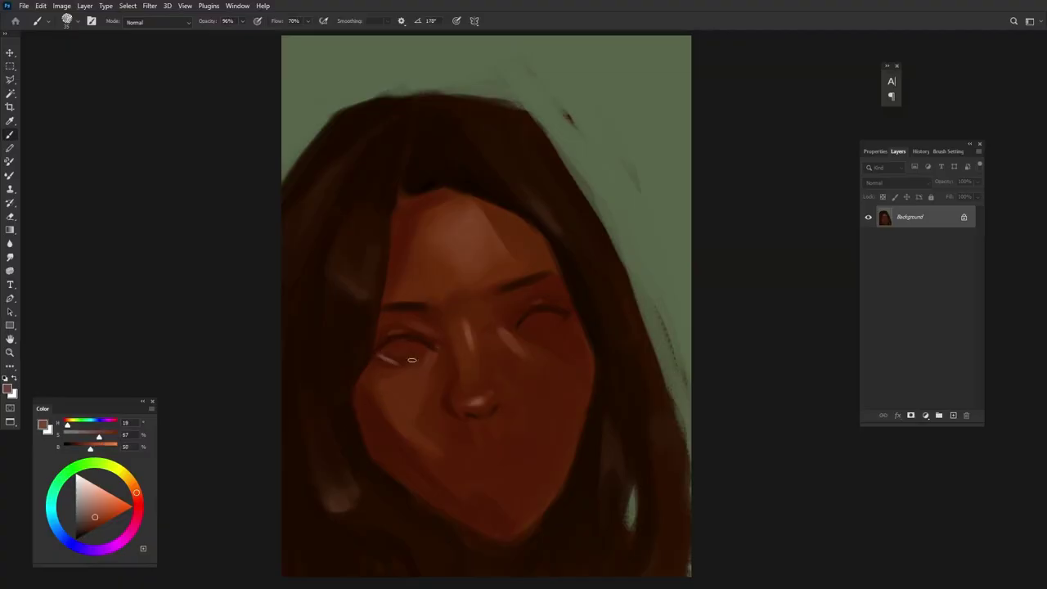
left_click(571, 344, "alt")
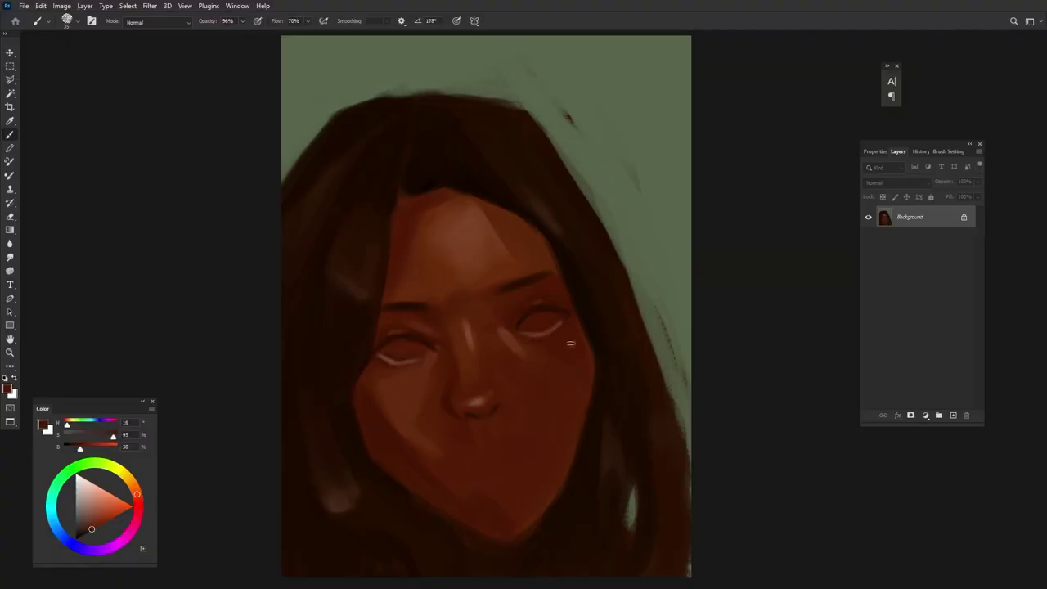
left_click(385, 355, "alt")
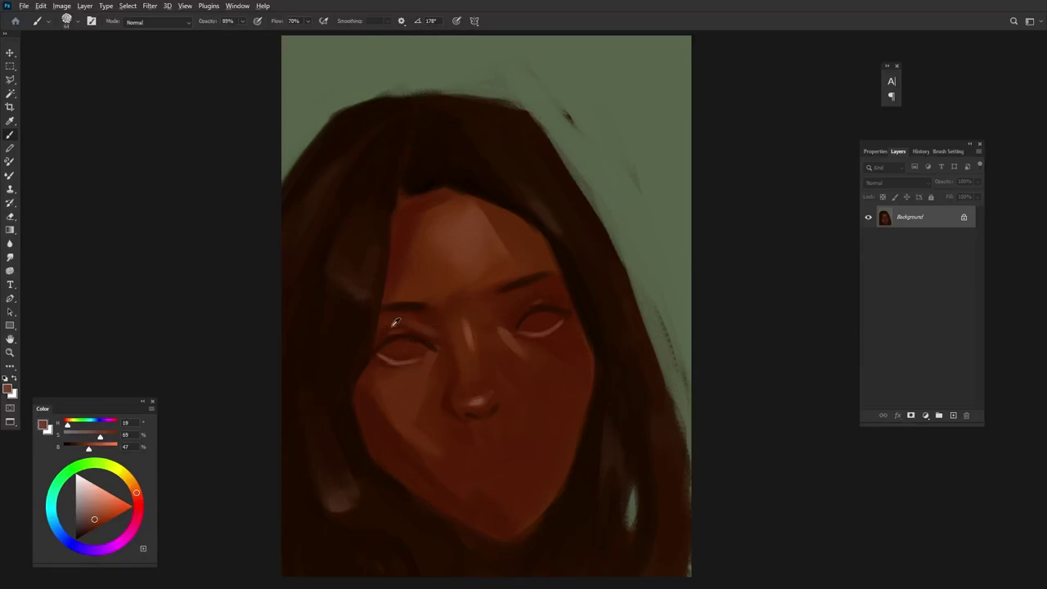
left_click(394, 322, "alt")
left_click(381, 364, "alt")
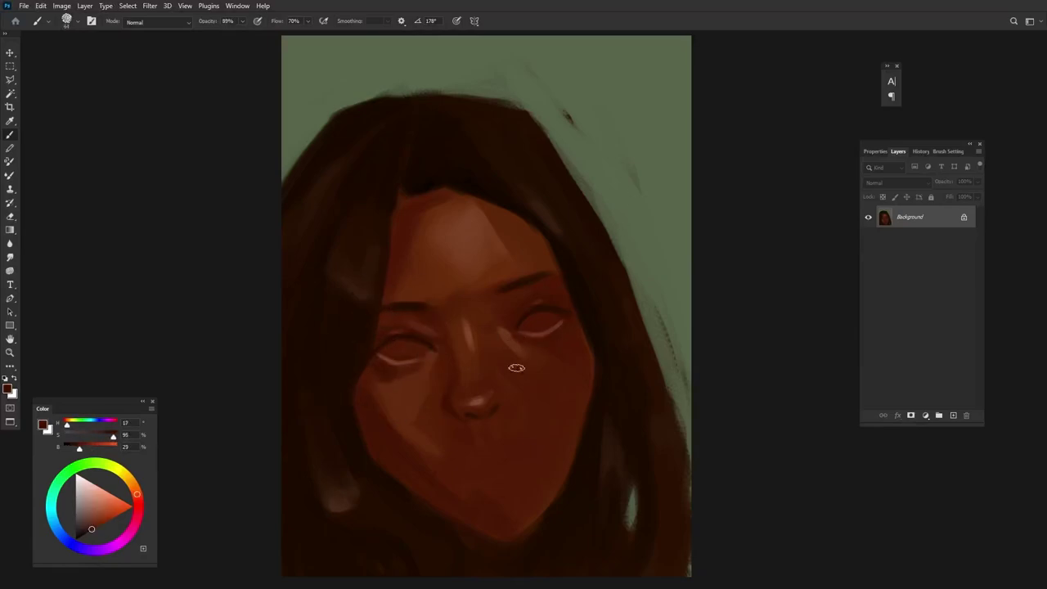
left_click(480, 322, "alt")
left_click(472, 303, "alt")
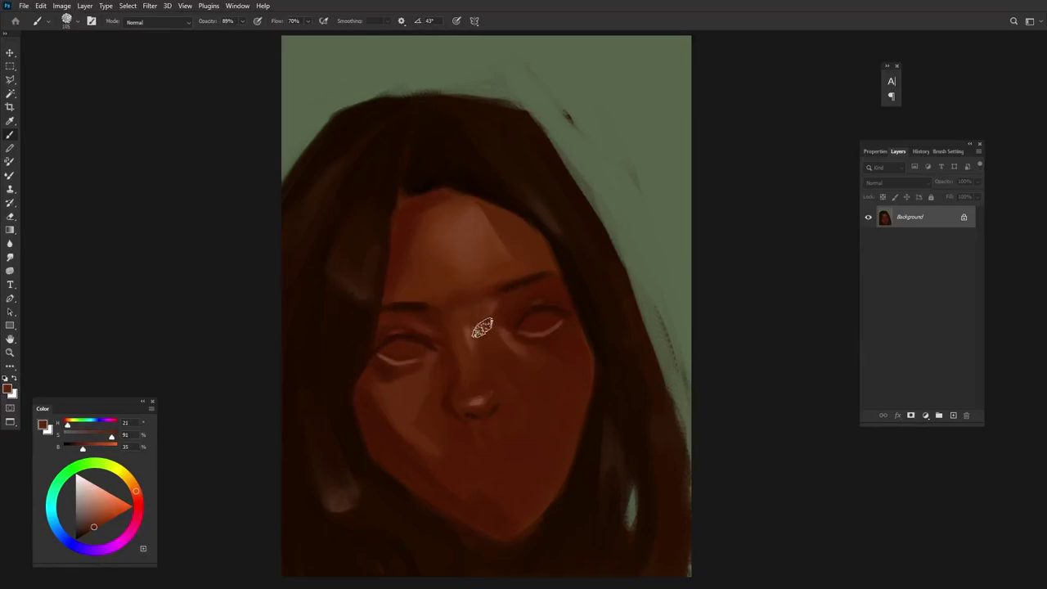
left_click_drag(308, 20, 289, 45)
- Paint very dark brown along the right hair edge, cheek, jaw and chin
left_click(477, 361, "alt")
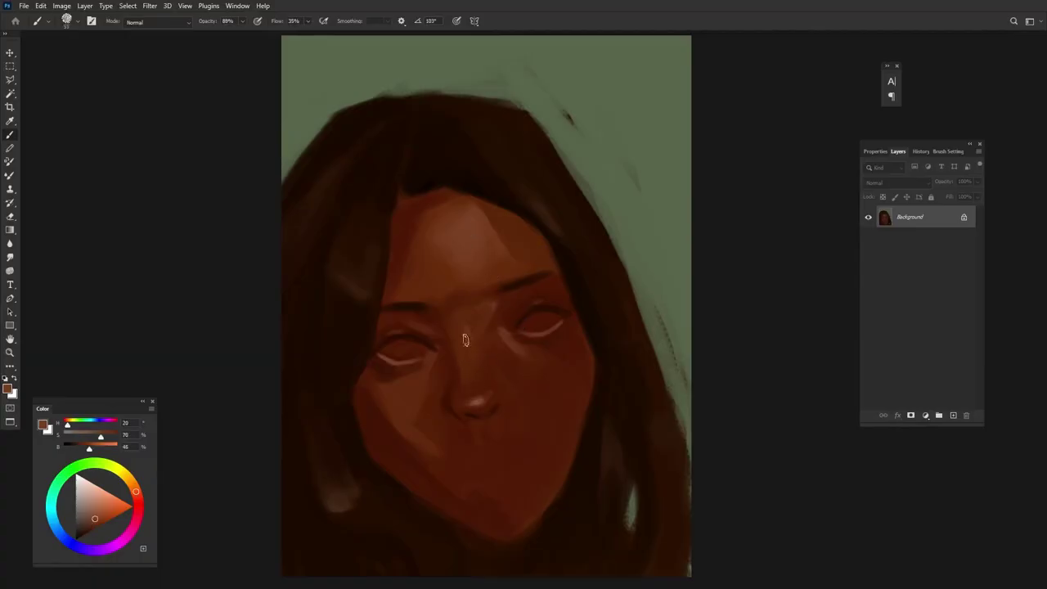
left_click(497, 299, "alt")
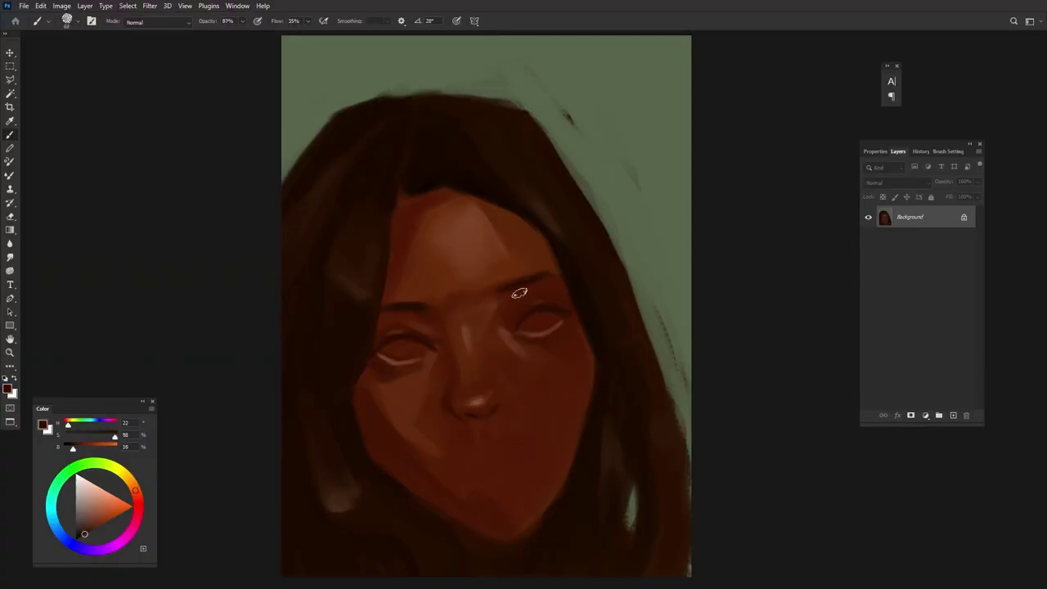
left_click(423, 372, "alt")
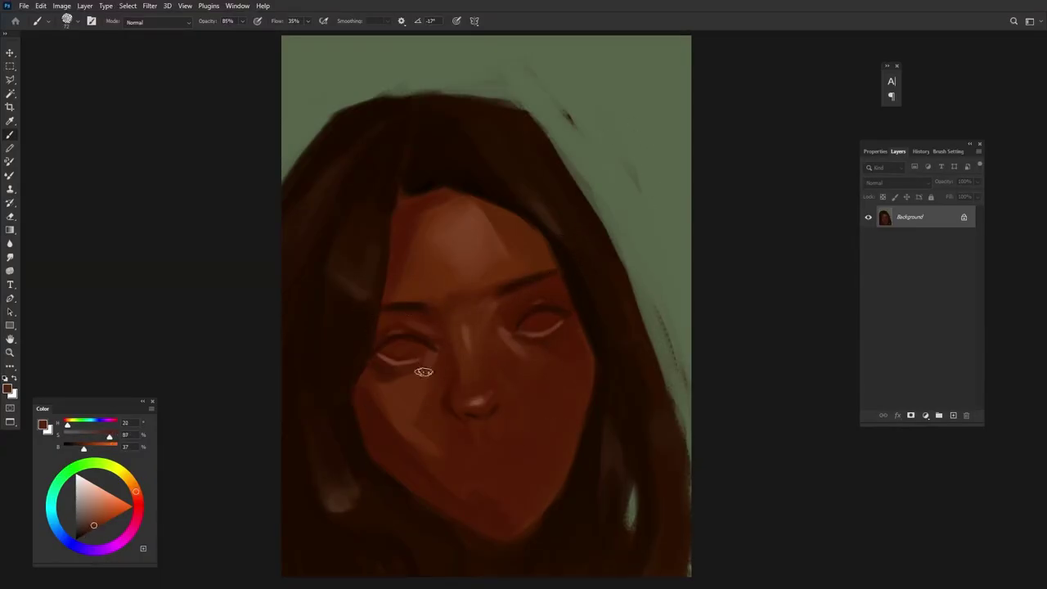
left_click(385, 409, "alt")
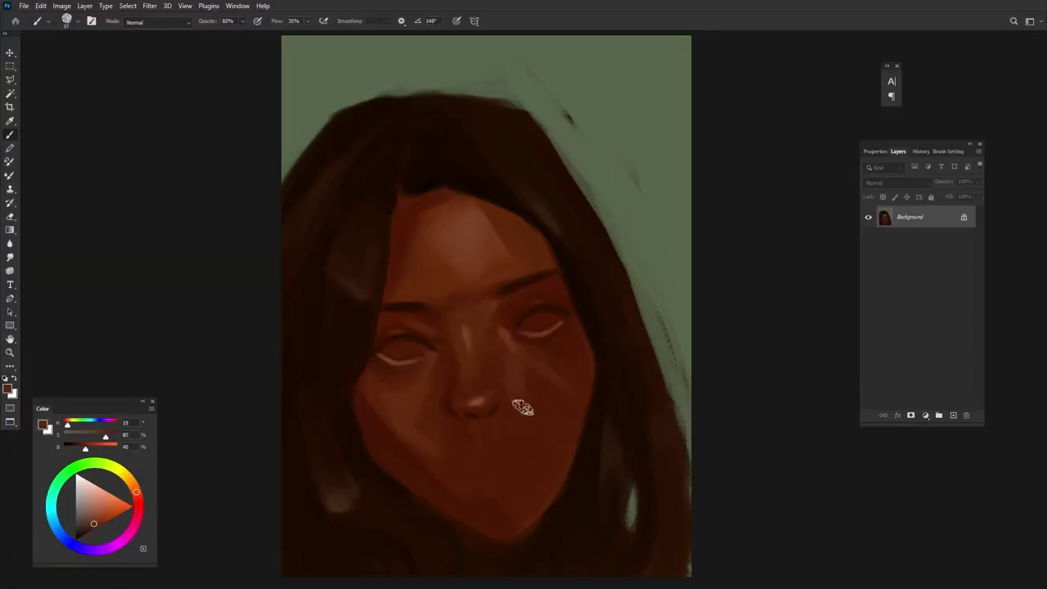
left_click(553, 405, "alt")
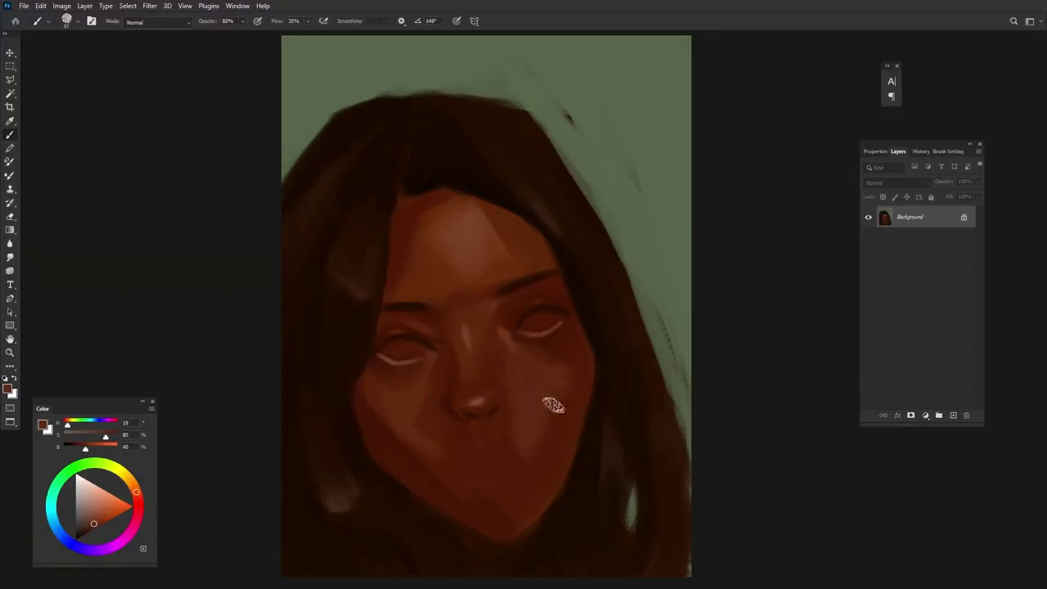
left_click(589, 292, "alt")
mouse_move(524, 205)
left_mouse_down()
mouse_move(563, 283)
mouse_move(584, 398)
left_mouse_up()
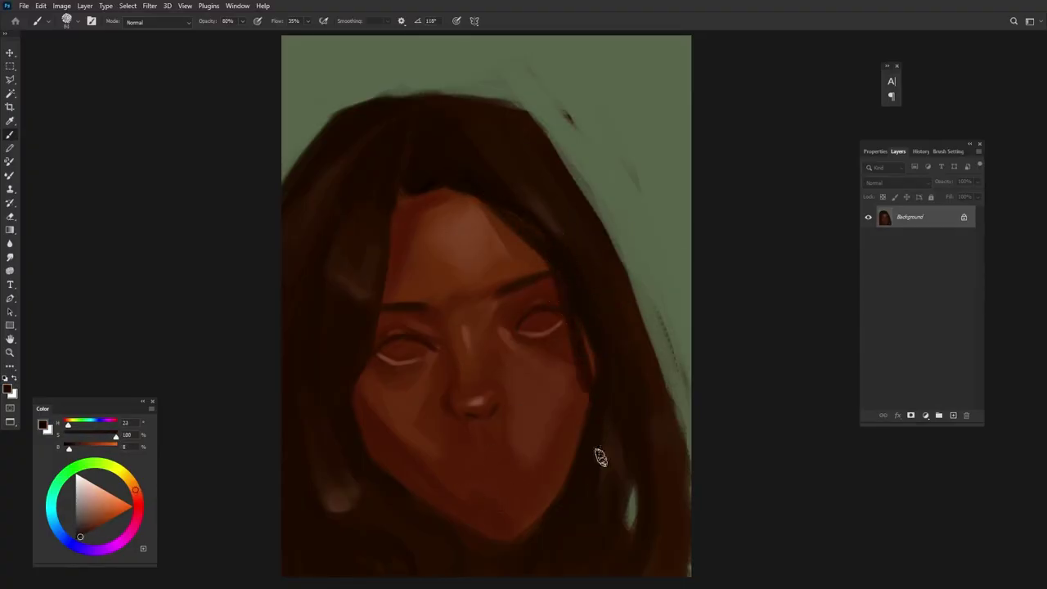
left_click_drag(590, 460, 572, 393)
mouse_move(574, 429)
left_mouse_down()
mouse_move(553, 504)
mouse_move(487, 531)
mouse_move(557, 506)
mouse_move(441, 502)
left_mouse_up()
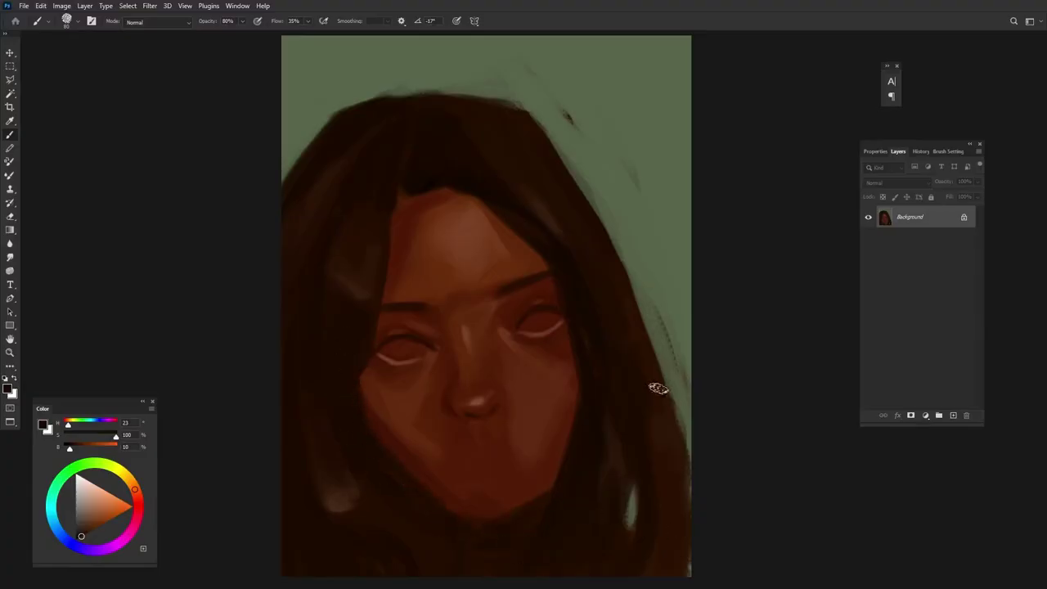
left_click(510, 544, "alt")
- Add a light pink lower-lip highlight and paint the lips saturated dark red at full opacity
key("0")
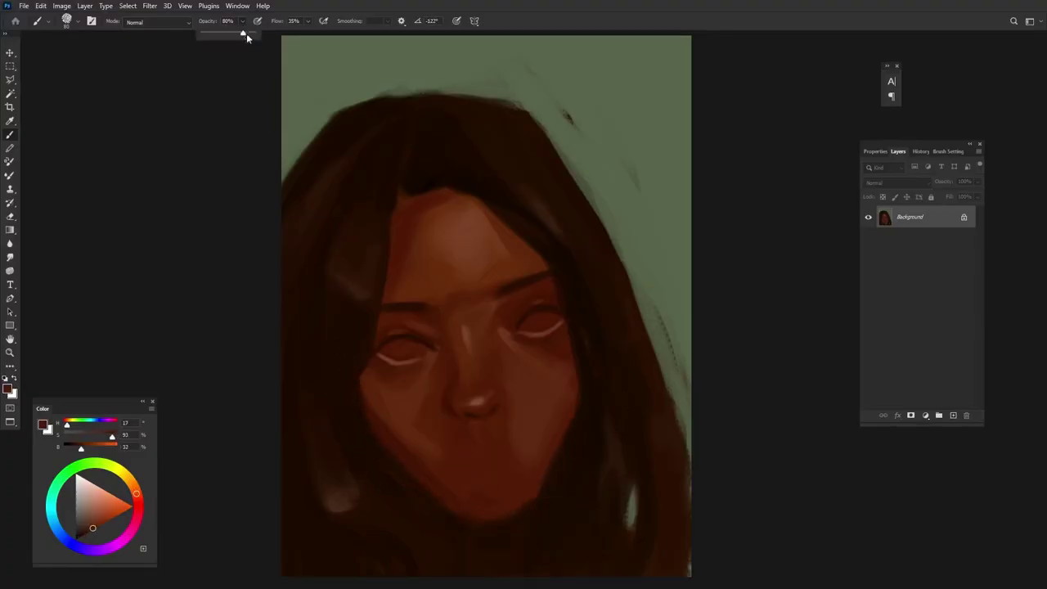
left_click(486, 477, "alt")
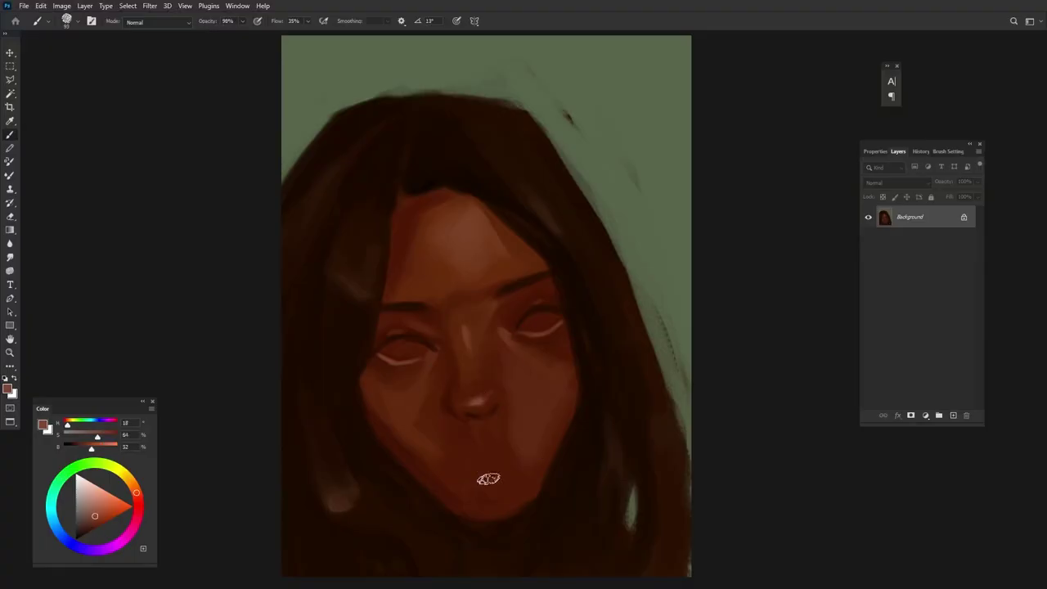
left_click_drag(488, 477, 489, 494)
left_click(444, 493, "alt")
key("0")
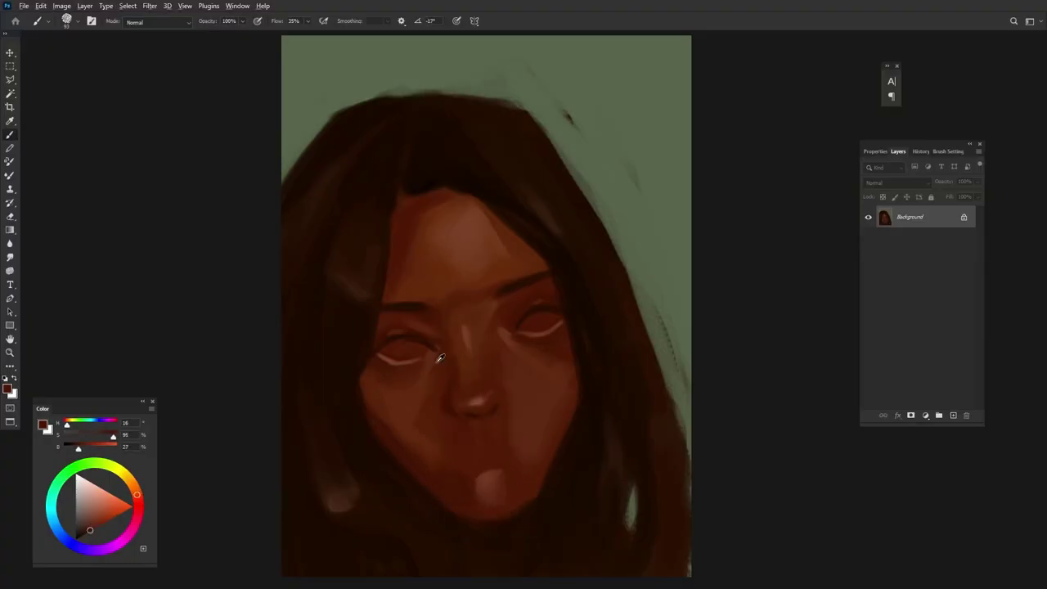
left_click(98, 526)
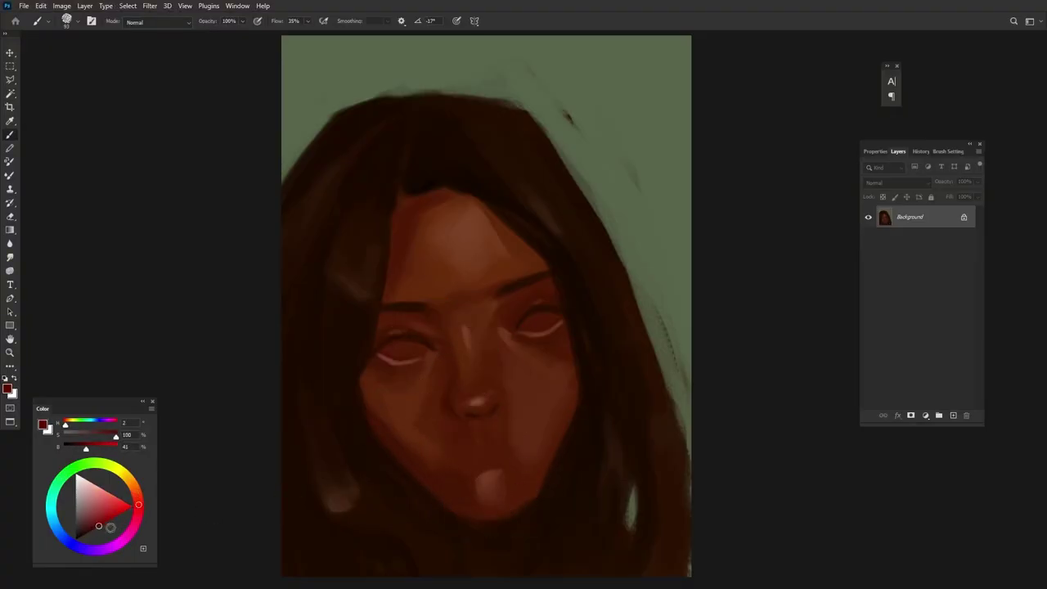
mouse_move(467, 450)
left_mouse_down()
mouse_move(507, 444)
mouse_move(490, 444)
left_mouse_up()
left_click(467, 457, "alt")
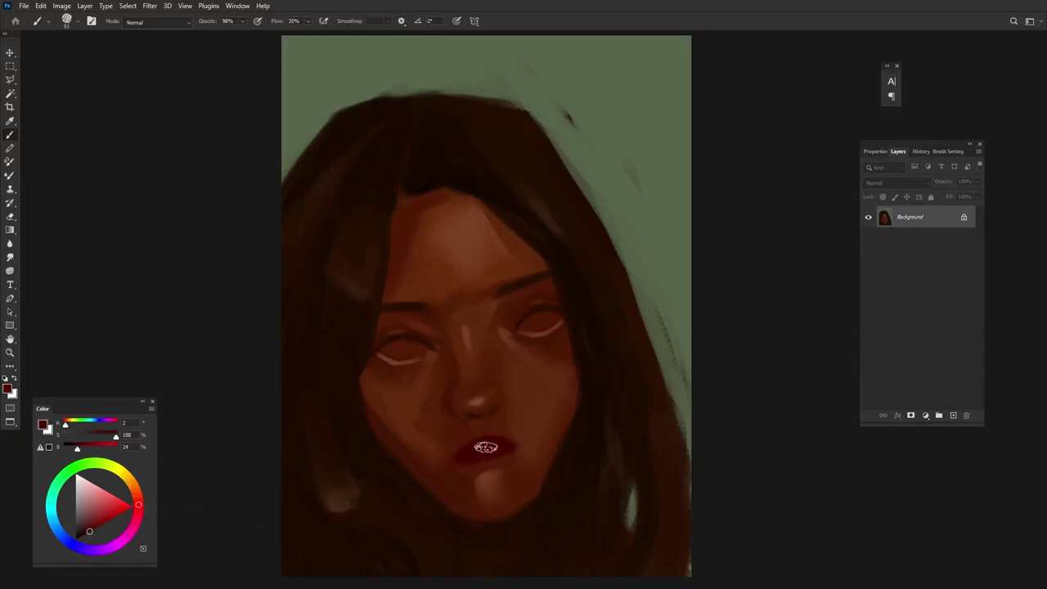
left_click(491, 408, "alt")
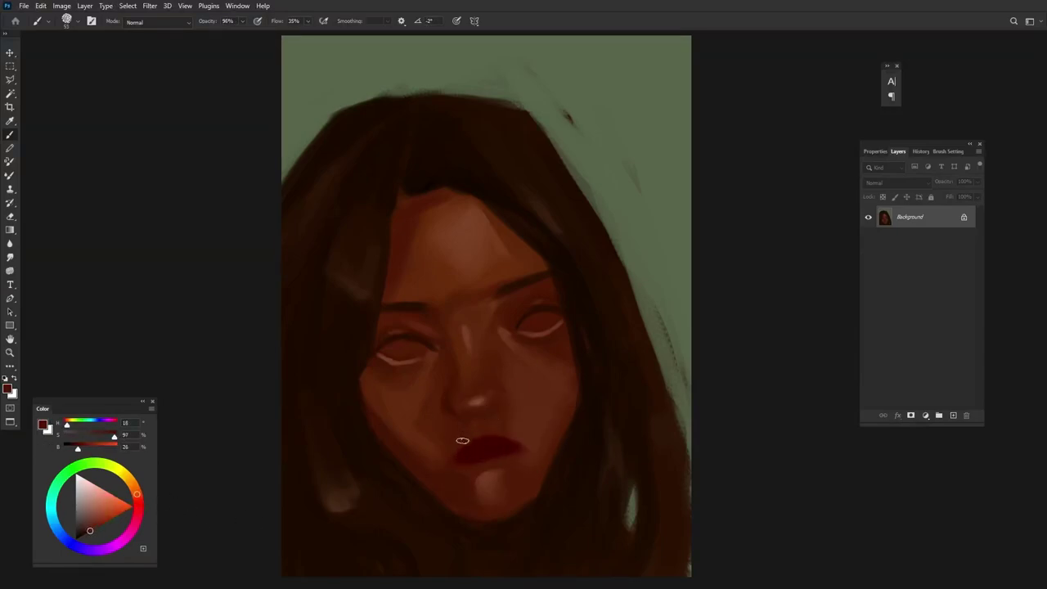
- Shade beside the nose and nostril with darker browns and rotate the brush tip
left_click(448, 395, "alt")
left_click(459, 432, "alt")
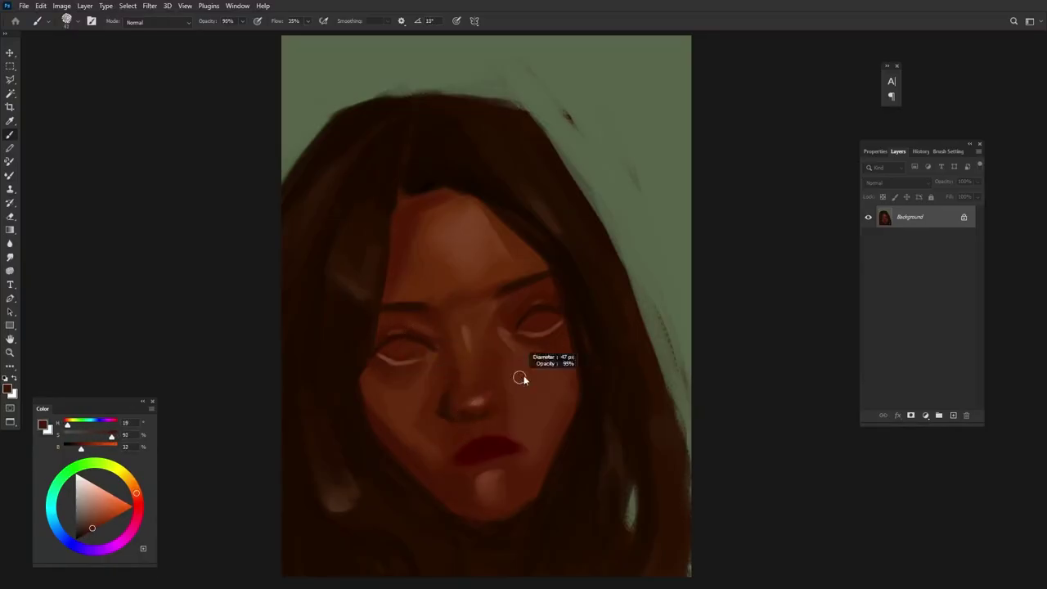
left_click(512, 337, "alt")
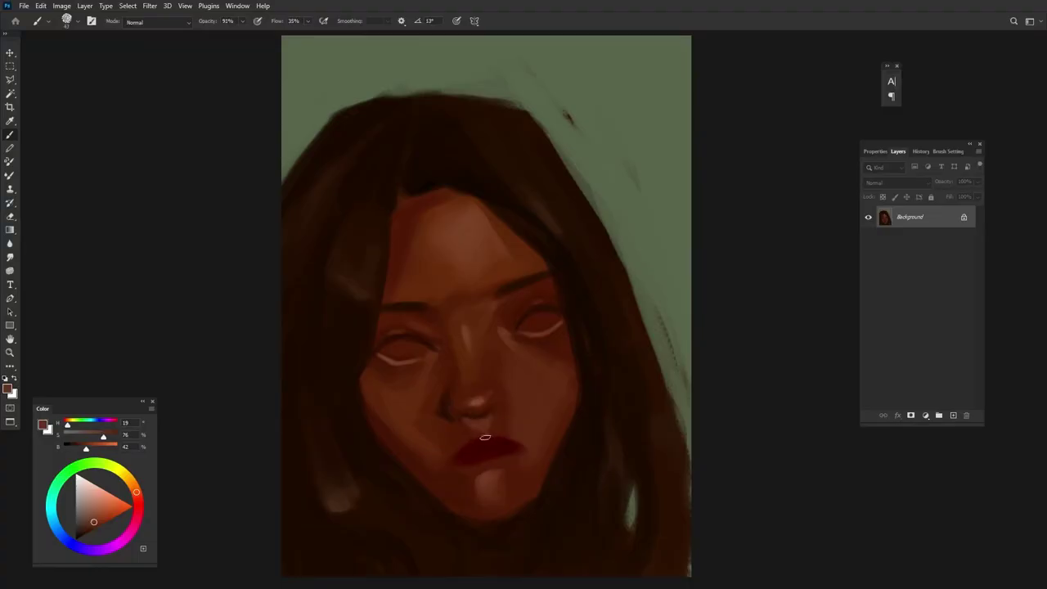
left_click(457, 404, "alt")
left_click(448, 380, "alt")
key("shift+Left")
key("shift+Left")
key("shift+Left")
- Sample mid, lighter and darker skin tones around the nose and lips
left_click(485, 393, "alt")
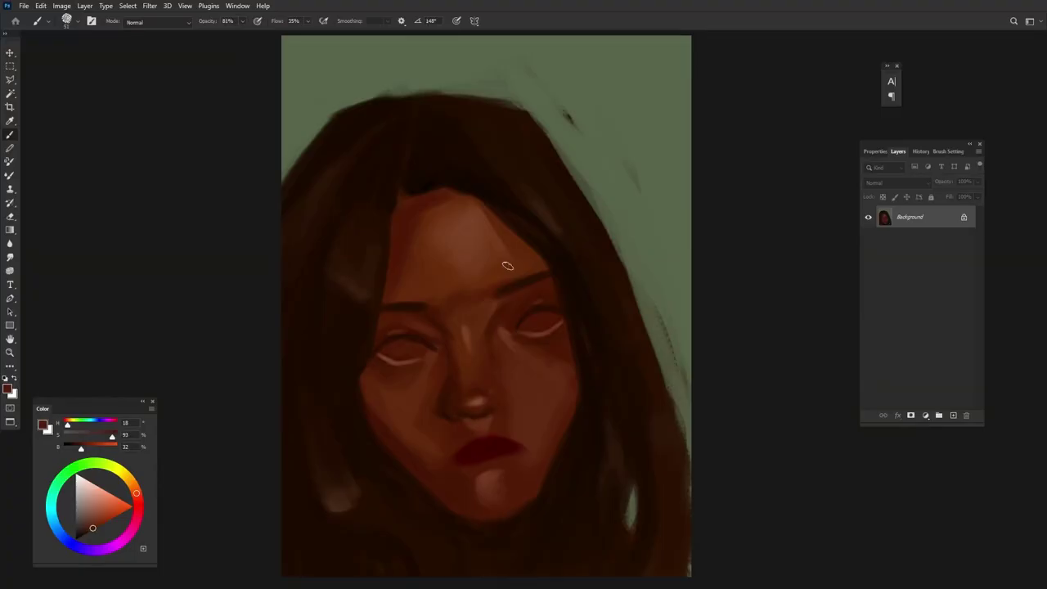
left_click(437, 446, "alt")
left_click(413, 459, "alt")
left_click(434, 456, "alt")
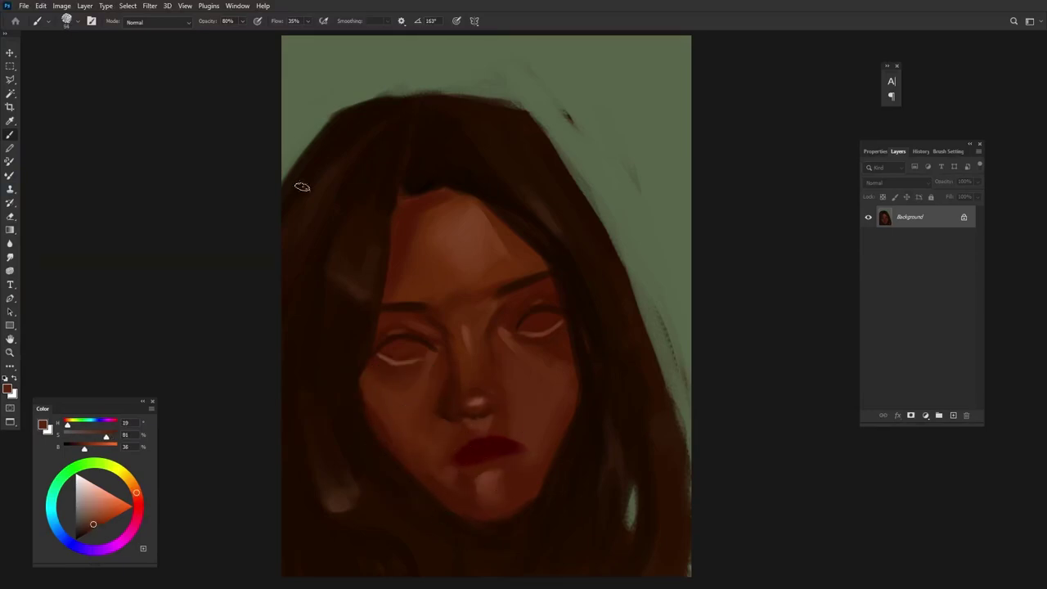
- Repaint the lips a brighter dark red at full brush opacity
key("0")
left_click(452, 468, "alt")
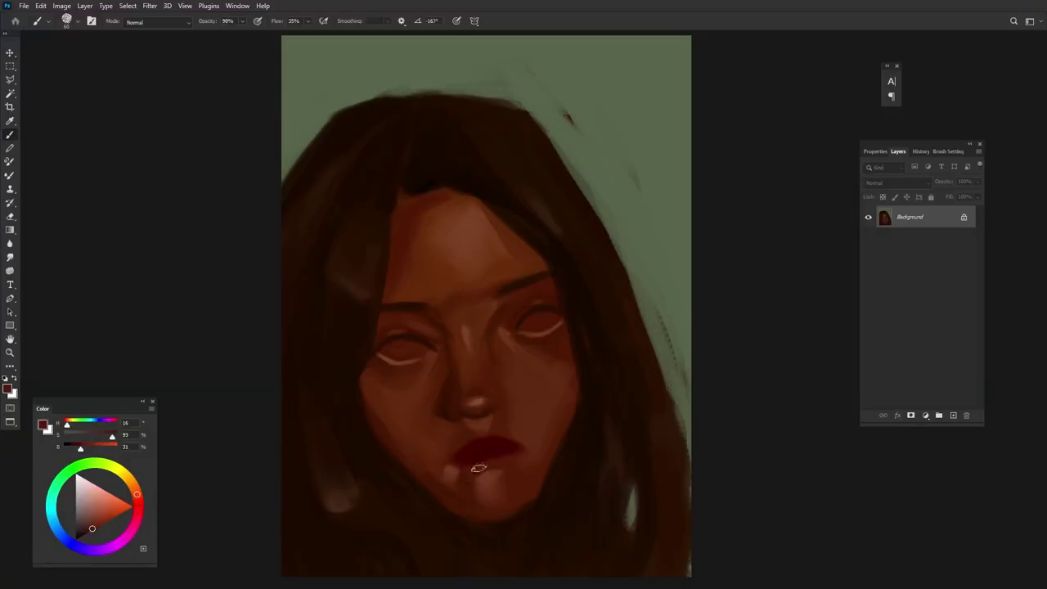
left_click(556, 399, "alt")
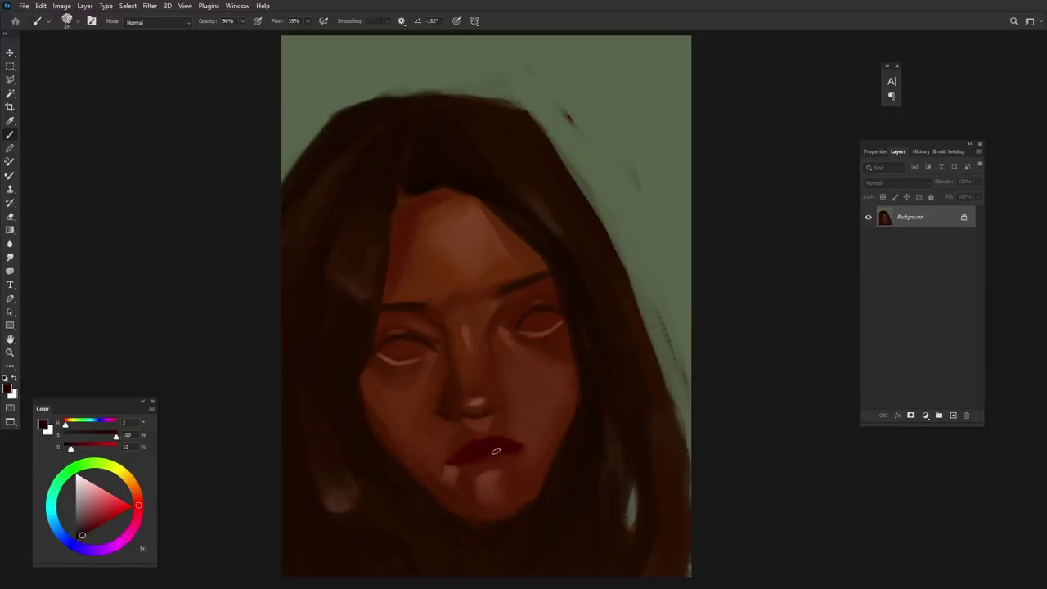
left_click(487, 453, "alt")
left_click_drag(470, 447, 495, 449)
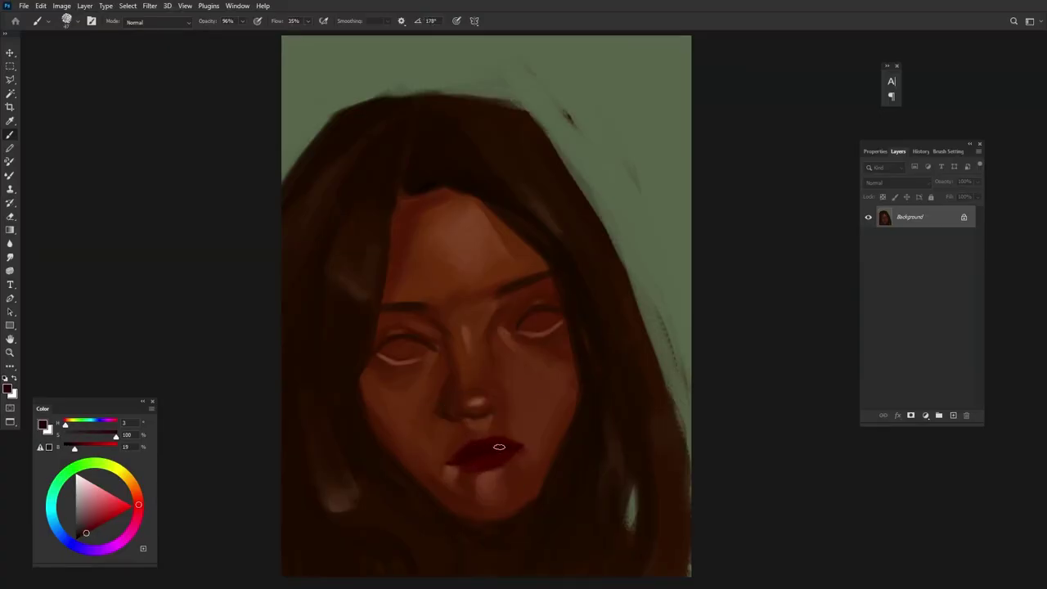
left_click(518, 454, "alt")
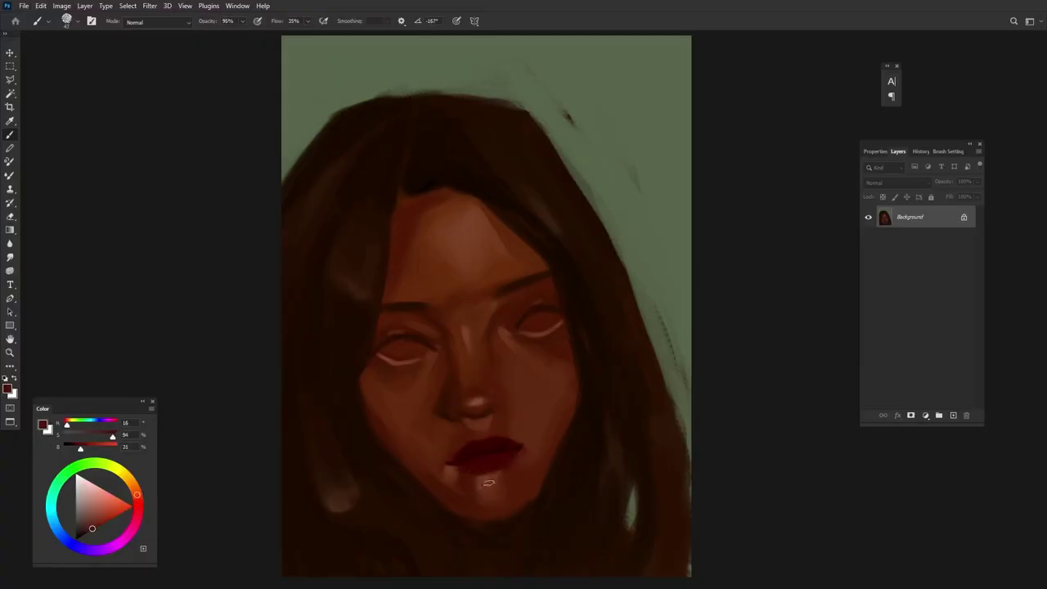
- Sample chin and lip-corner tones and lower brush opacity to 77%
left_click(506, 482, "alt")
left_click(498, 479, "alt")
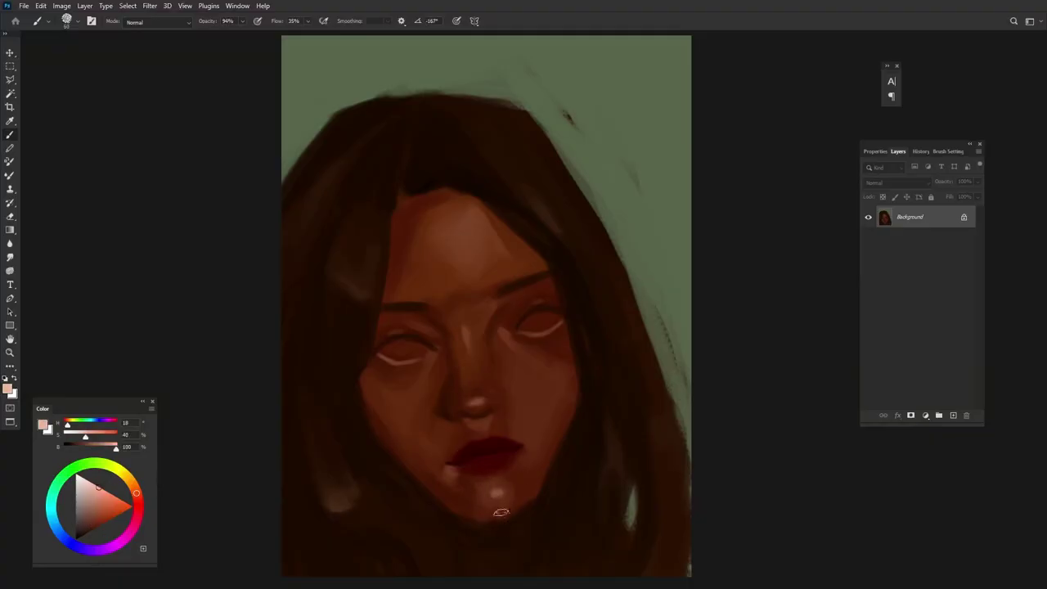
left_click(487, 497, "alt")
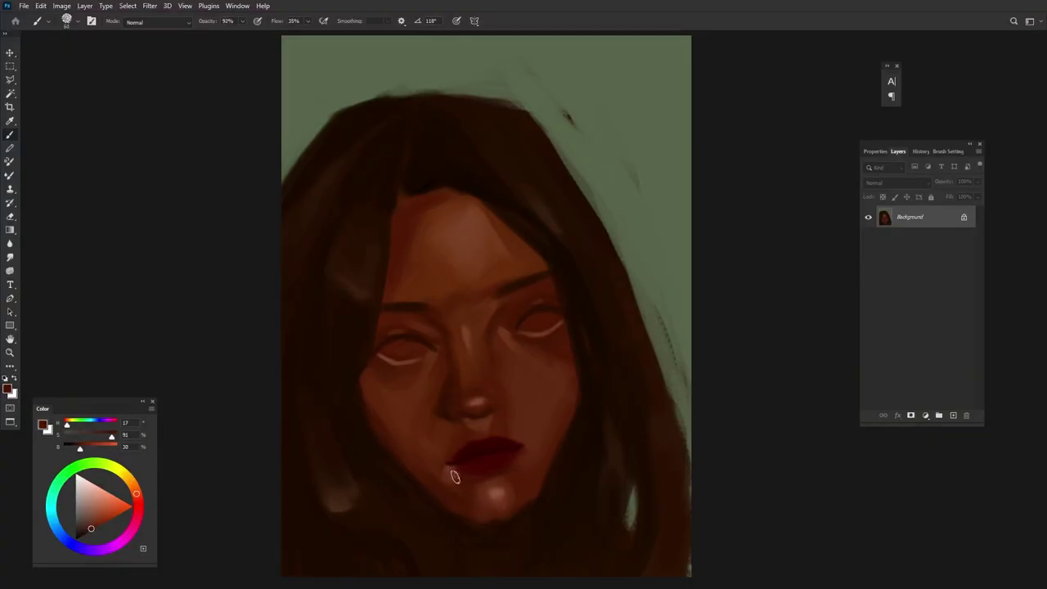
left_click(529, 449, "alt")
key("7")
key("7")
left_click(439, 429, "alt")
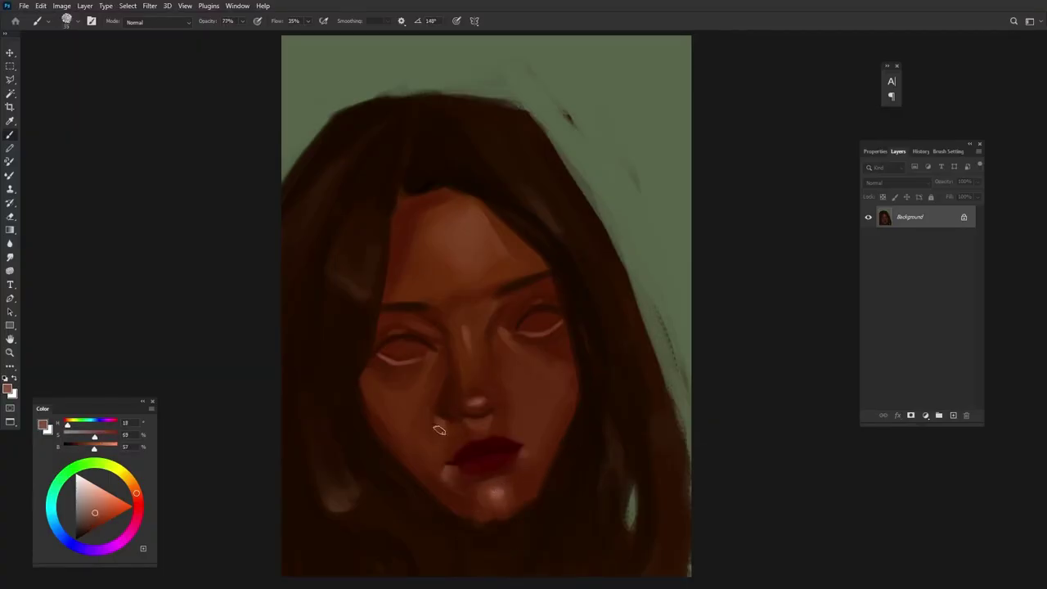
left_click(439, 429, "alt")
left_click(450, 470, "alt")
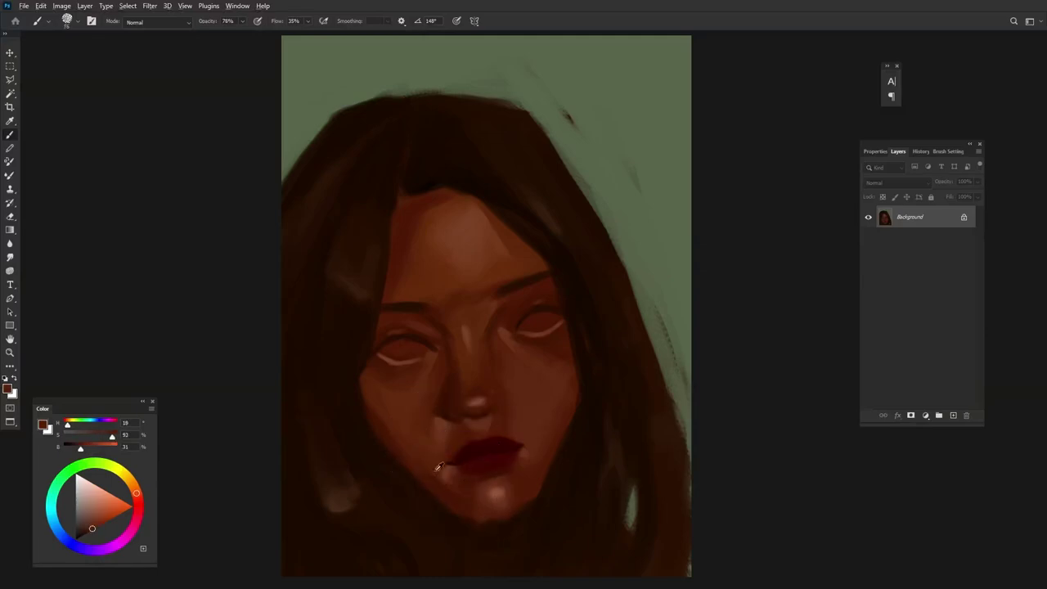
left_click(438, 467, "alt")
- Rotate the brush tip angle and sample dark browns from the hair and eye area
left_click(356, 384, "alt")
key("shift+Right")
key("shift+Right")
key("shift+Right")
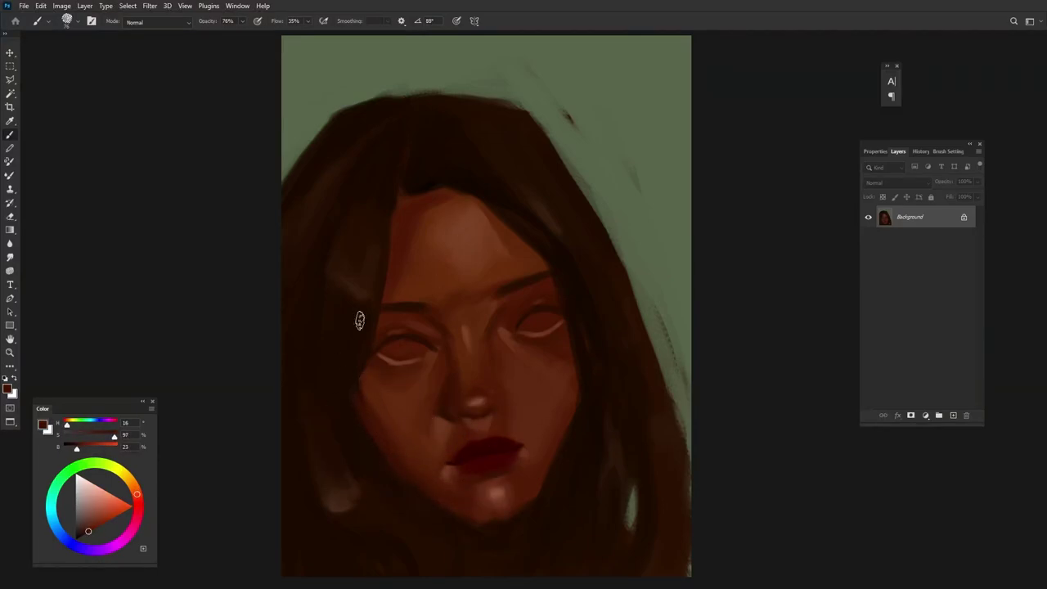
left_click(579, 347, "alt")
key("shift+Left")
key("shift+Left")
key("shift+Left")
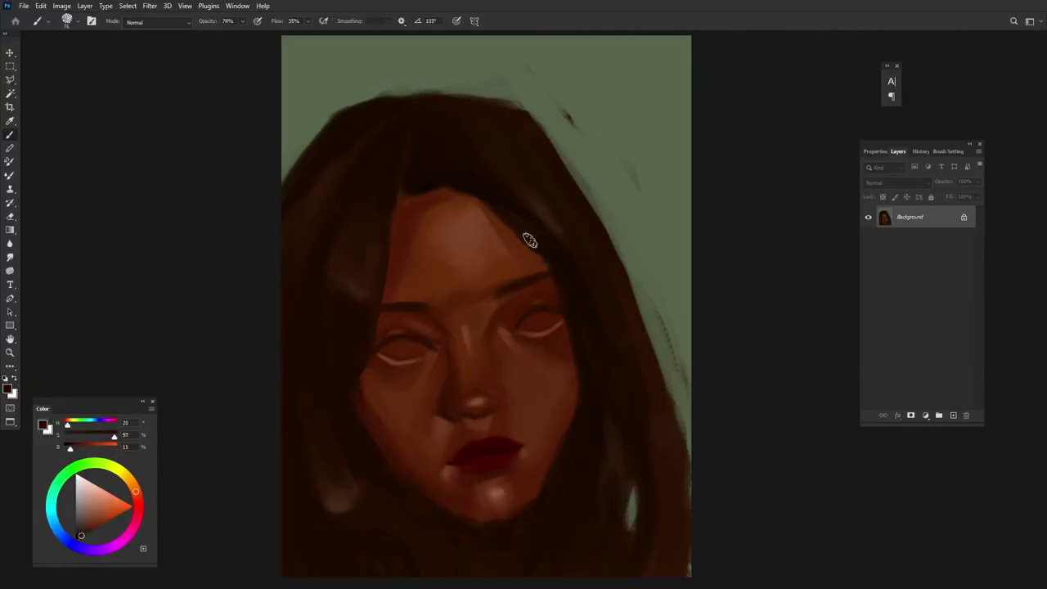
key("shift+Left")
left_click(564, 334, "alt")
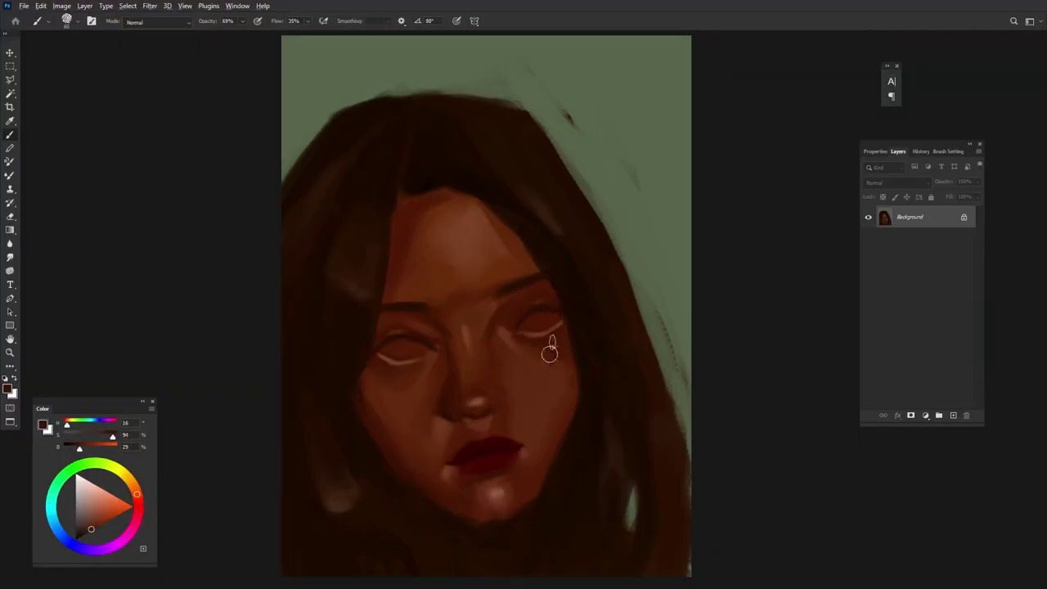
key("shift+Left")
key("shift+Left")
key("shift+Left")
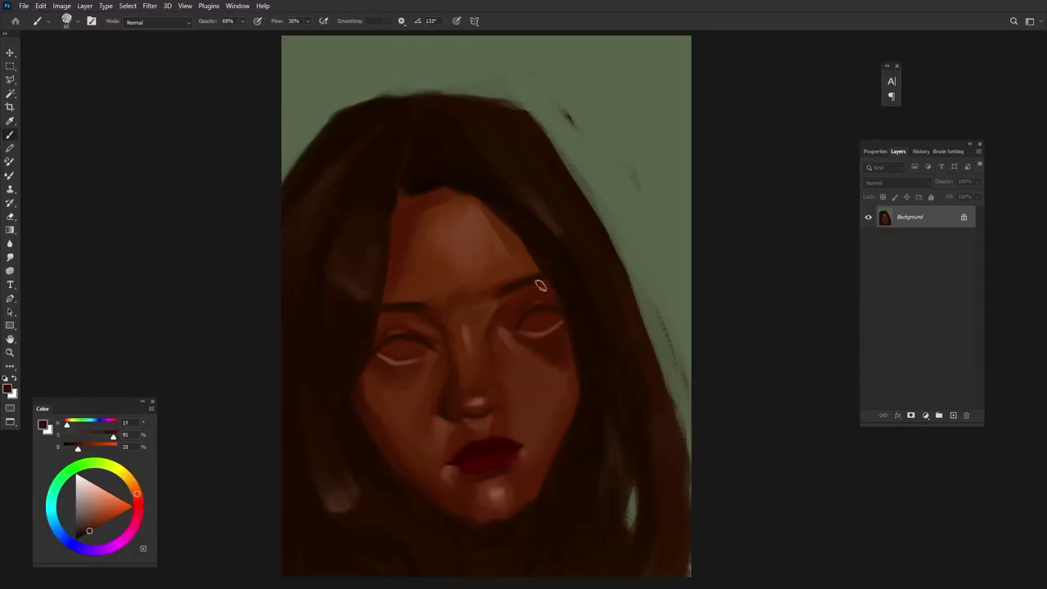
- Sample warmer cheek, eyelid and brow skin tones while angling the brush tip
left_click(497, 222, "alt")
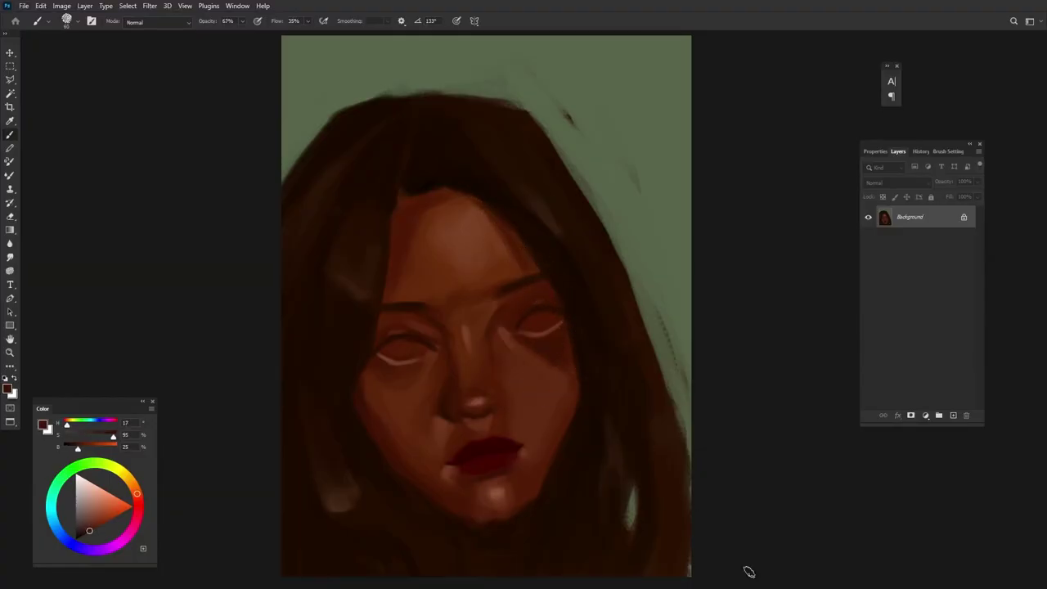
key("shift+Left")
key("shift+Left")
left_click(561, 406, "alt")
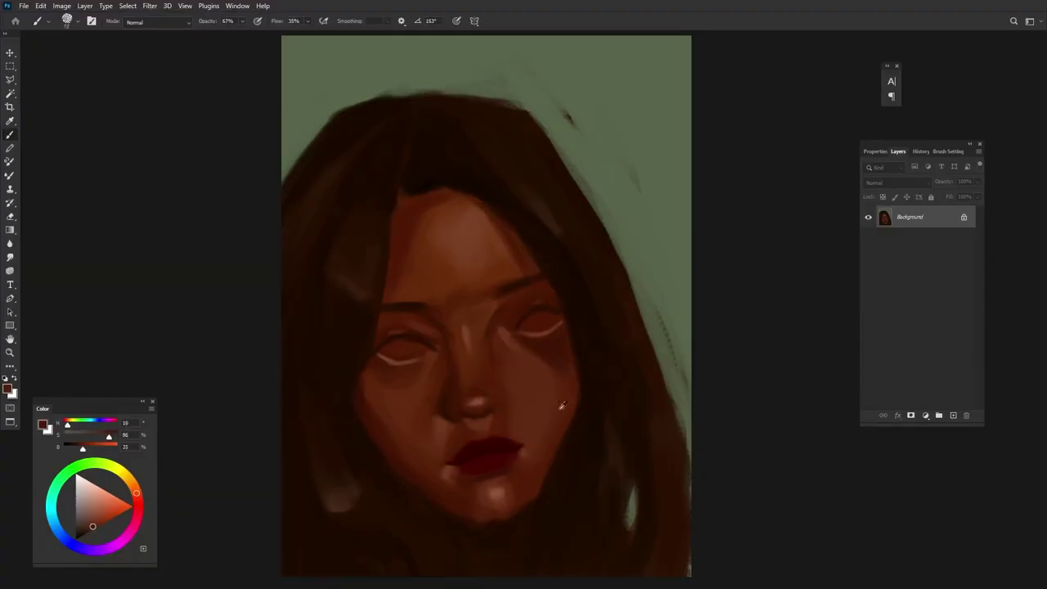
left_click(507, 338, "alt")
key("shift+Left")
key("shift+Left")
left_click(493, 309, "alt")
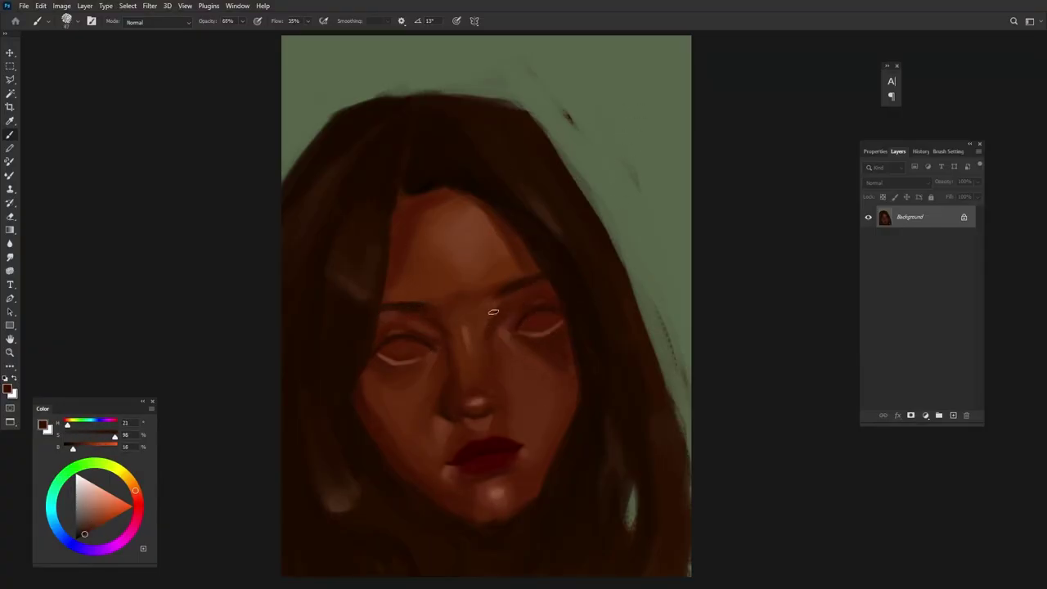
left_click(451, 319, "alt")
- Paint a light salmon-pink highlight across the lower lip
left_click(524, 285, "alt")
left_click(520, 460, "alt")
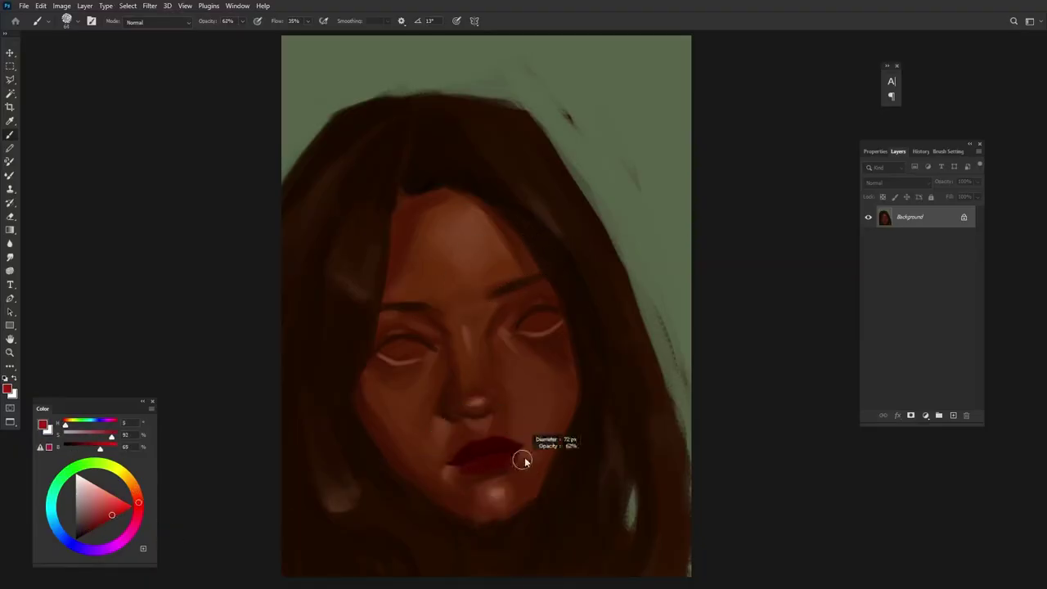
left_click(491, 455, "alt")
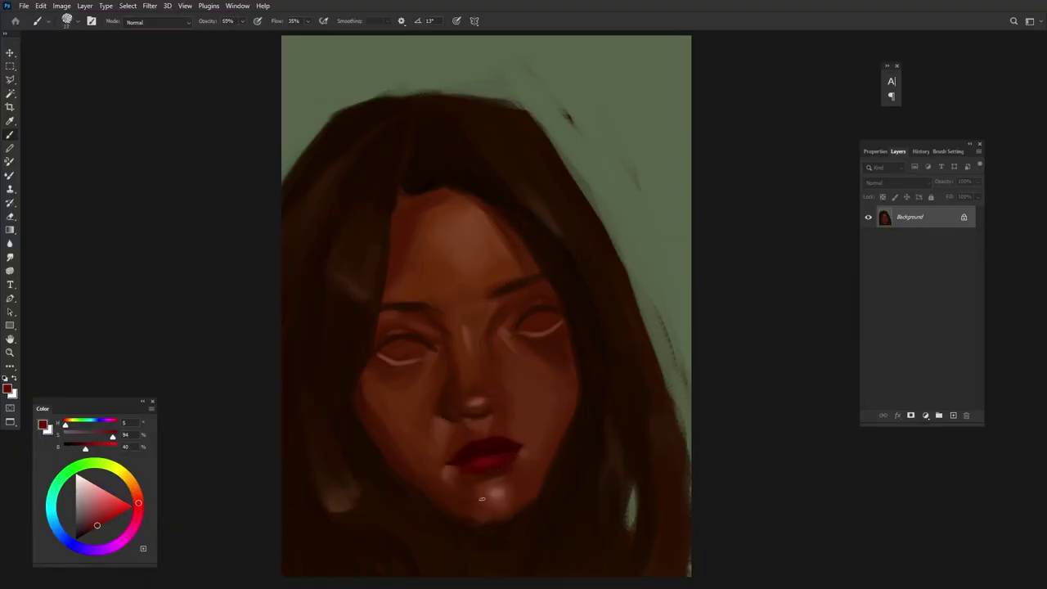
left_click(488, 462, "alt")
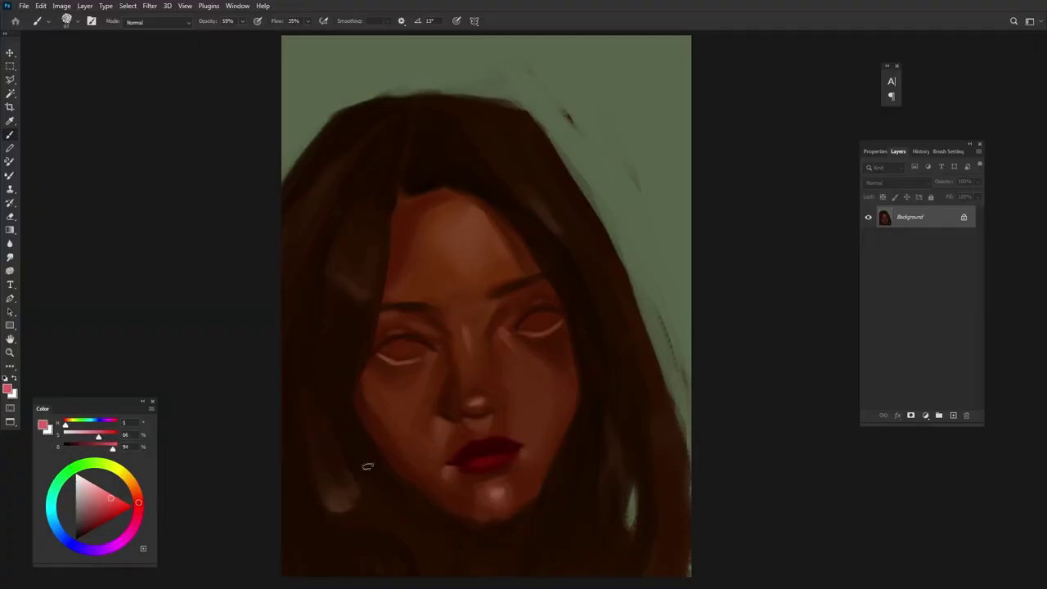
left_click_drag(479, 464, 499, 460)
- Sample browns around the eyes and nose bridge and set opacity to 90%
left_click(536, 353, "alt")
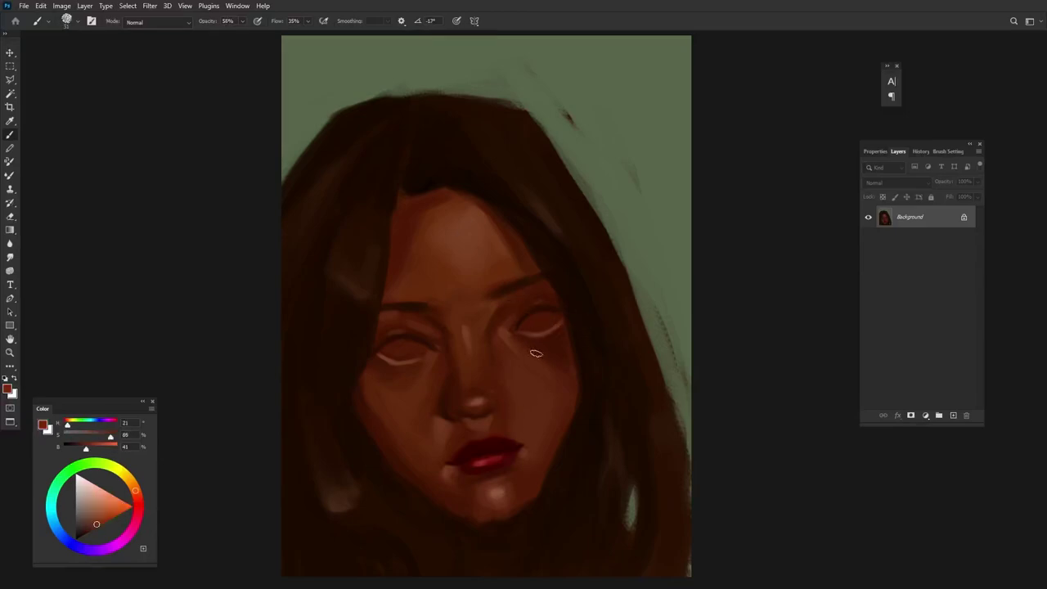
left_click(563, 334, "alt")
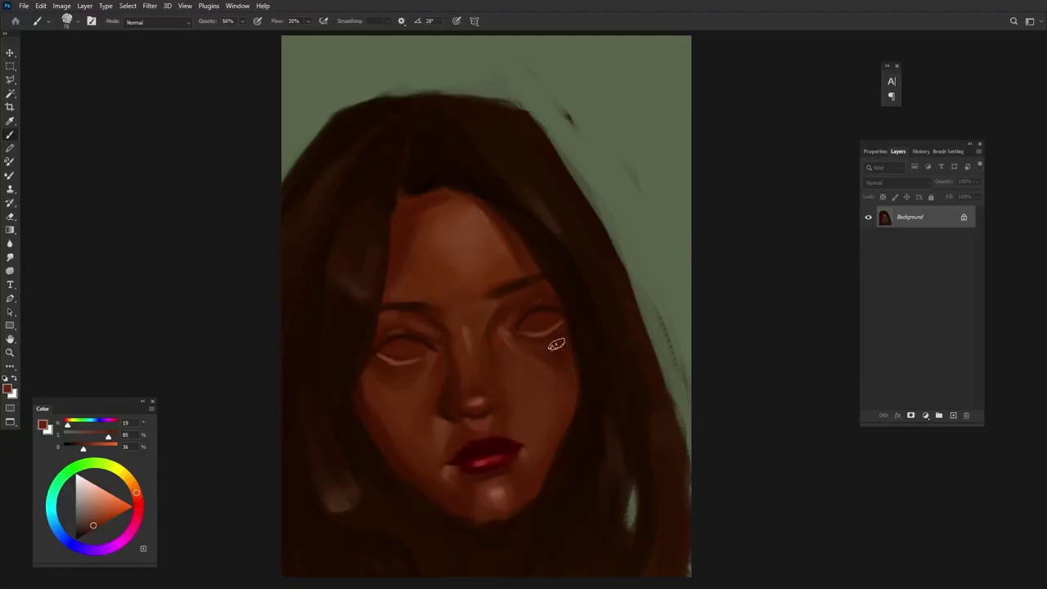
left_click(423, 364, "alt")
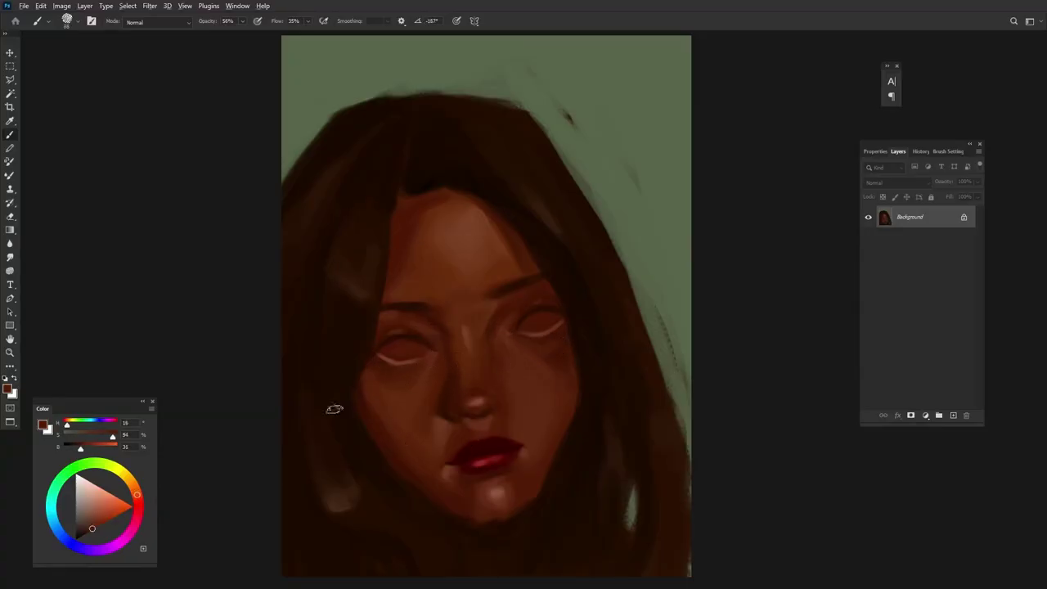
left_click(462, 311, "alt")
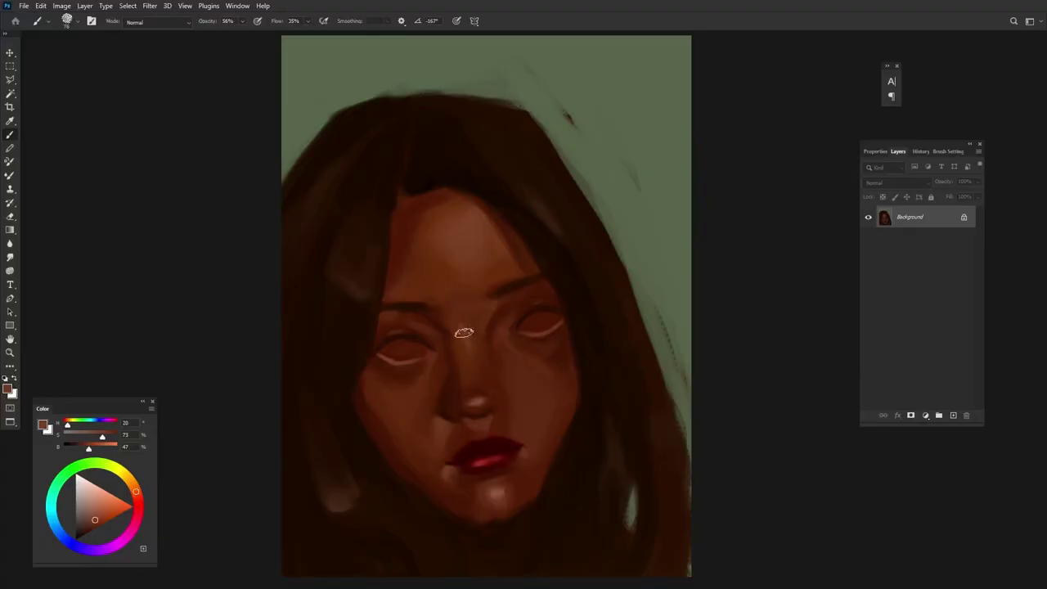
left_click(488, 364, "alt")
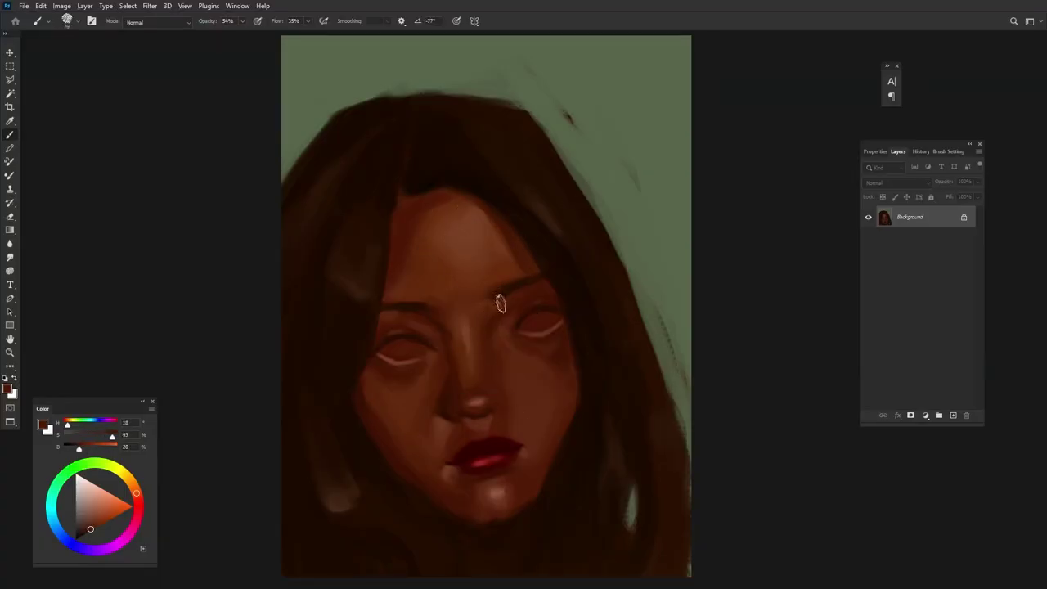
left_click(487, 278, "alt")
left_click(508, 353, "alt")
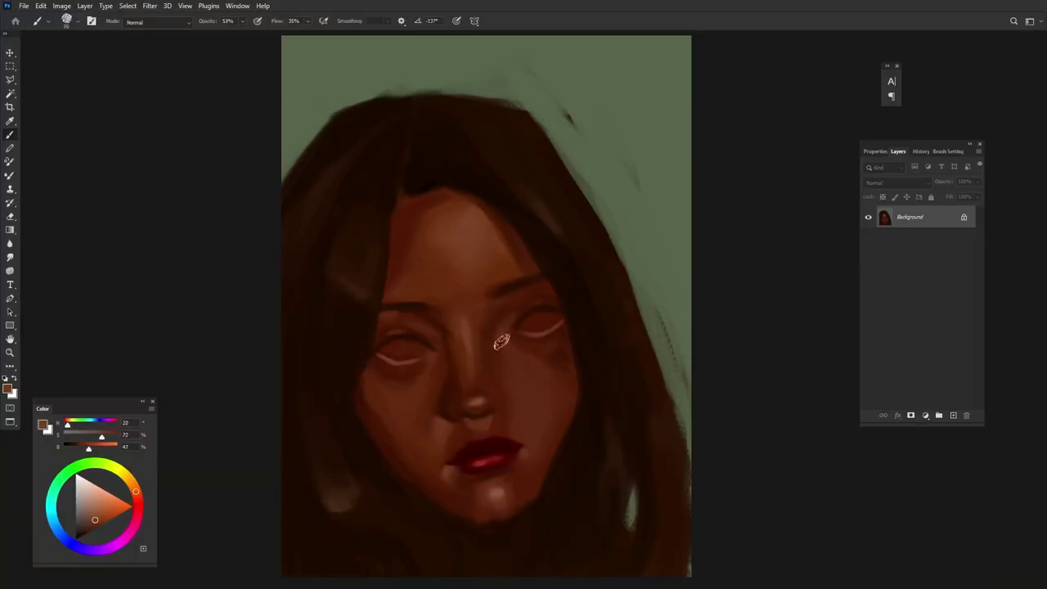
key("9")
key("9")
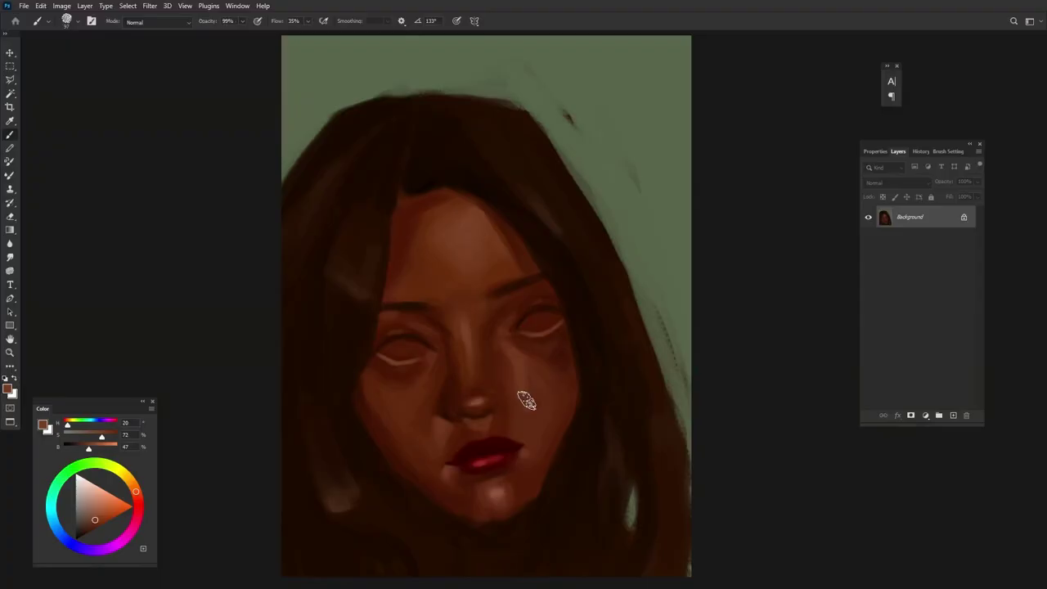
- Lighten the whites of both the left and right eyes
left_click(496, 399, "alt")
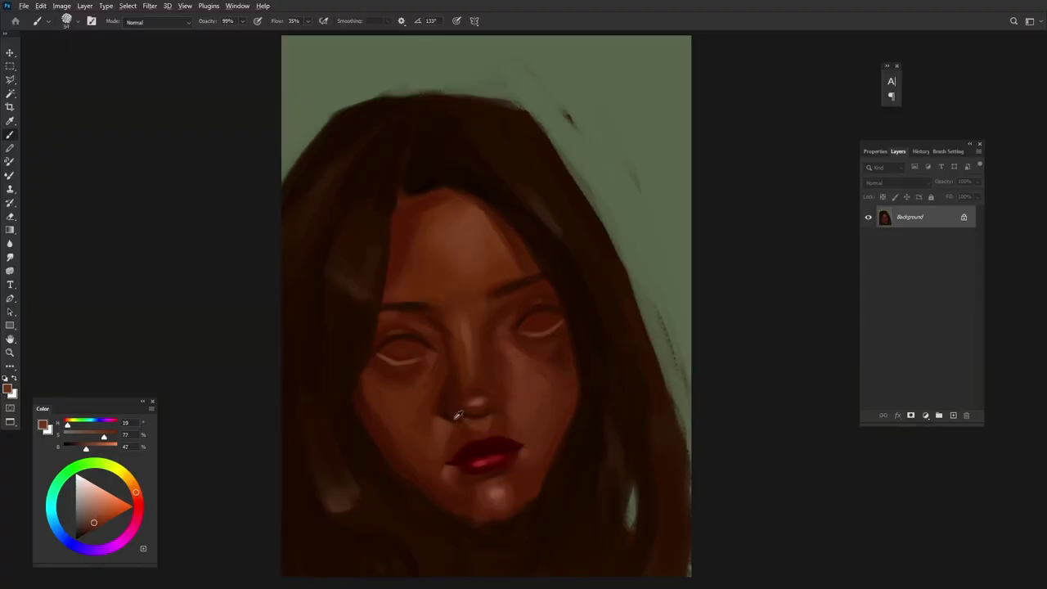
left_click(501, 398, "alt")
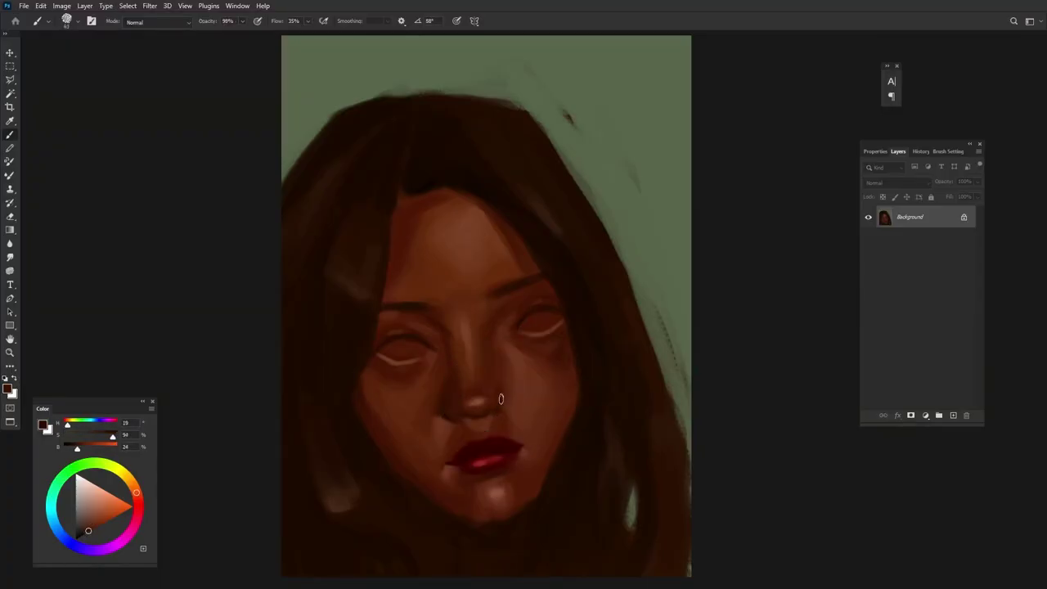
left_click(574, 302, "alt")
left_click(559, 354, "alt")
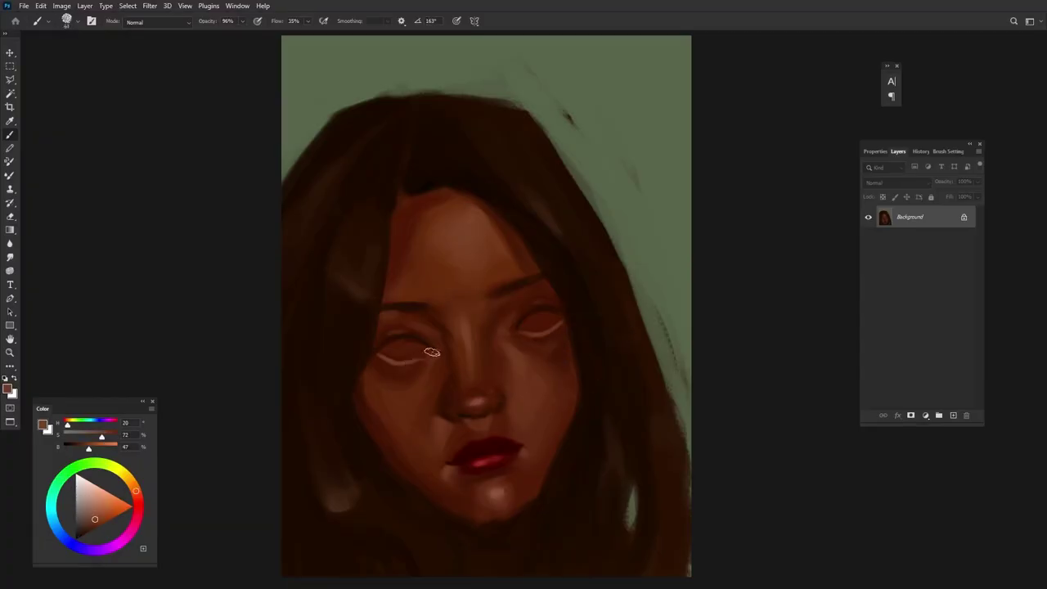
left_click_drag(432, 352, 406, 343)
left_click_drag(546, 318, 543, 323)
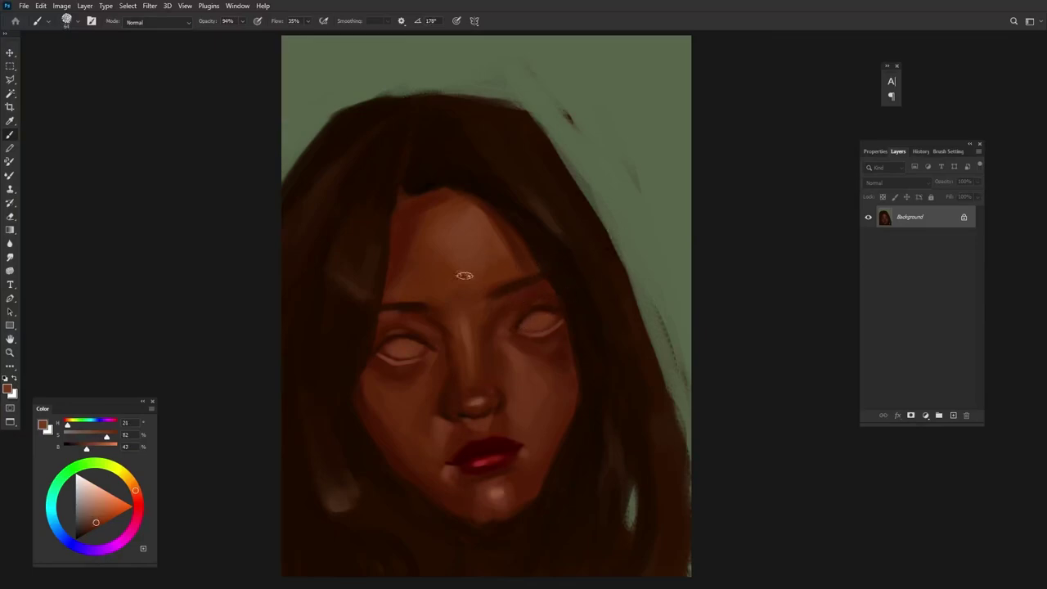
- Darken the hairline above the forehead, then sample darker cheek and chin browns
left_click(373, 296, "alt")
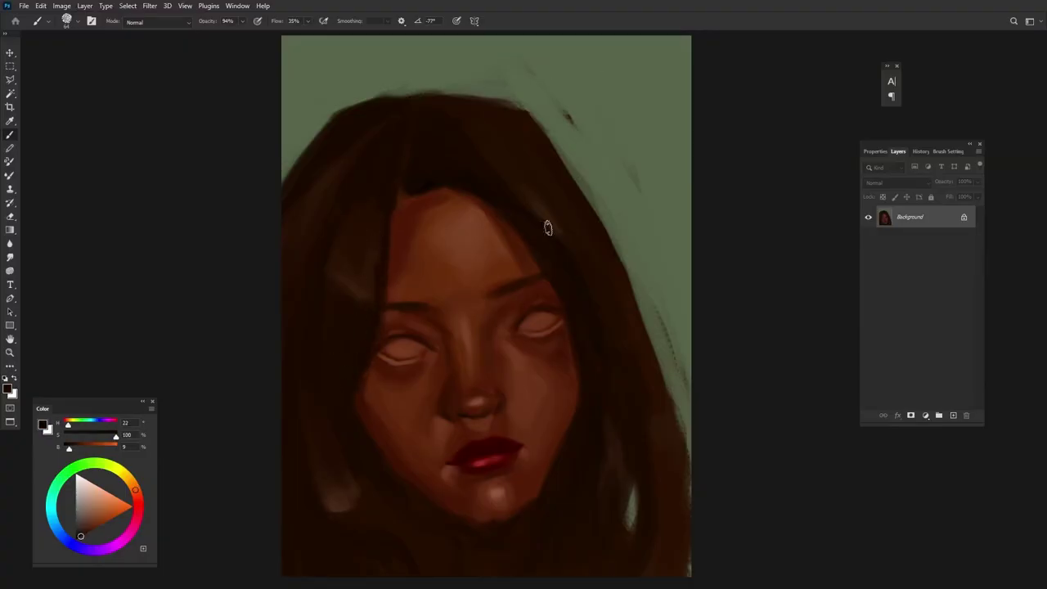
left_click_drag(423, 197, 473, 199)
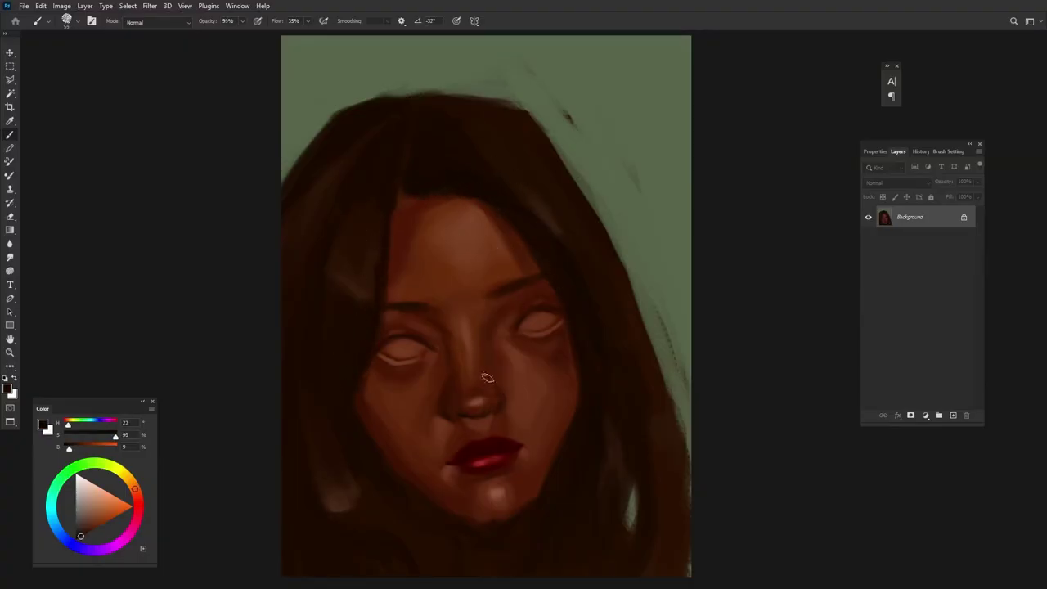
left_click(483, 442, "alt")
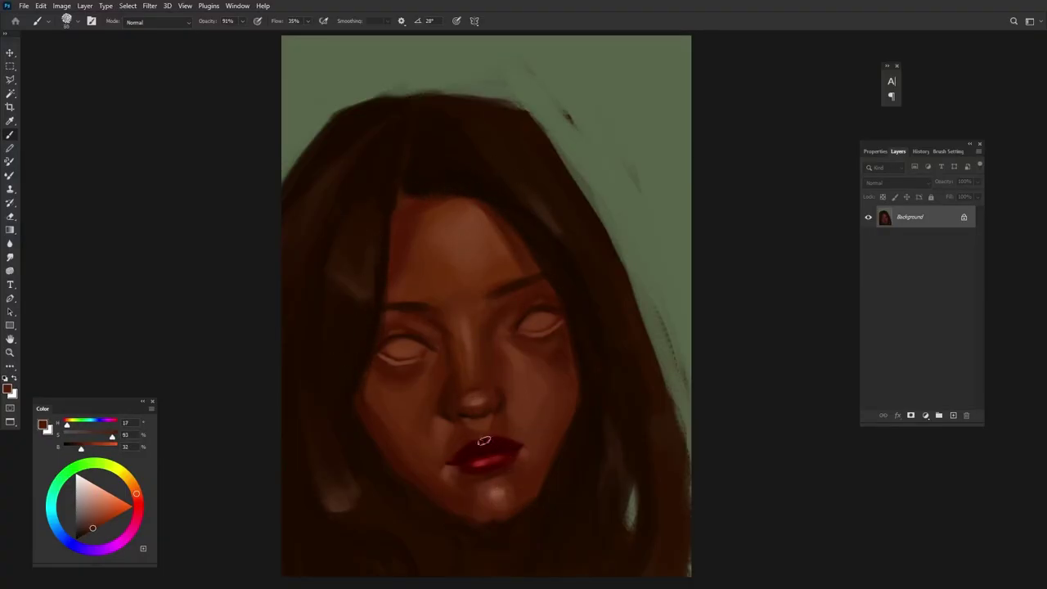
left_click(554, 434, "alt")
left_click(555, 455, "alt")
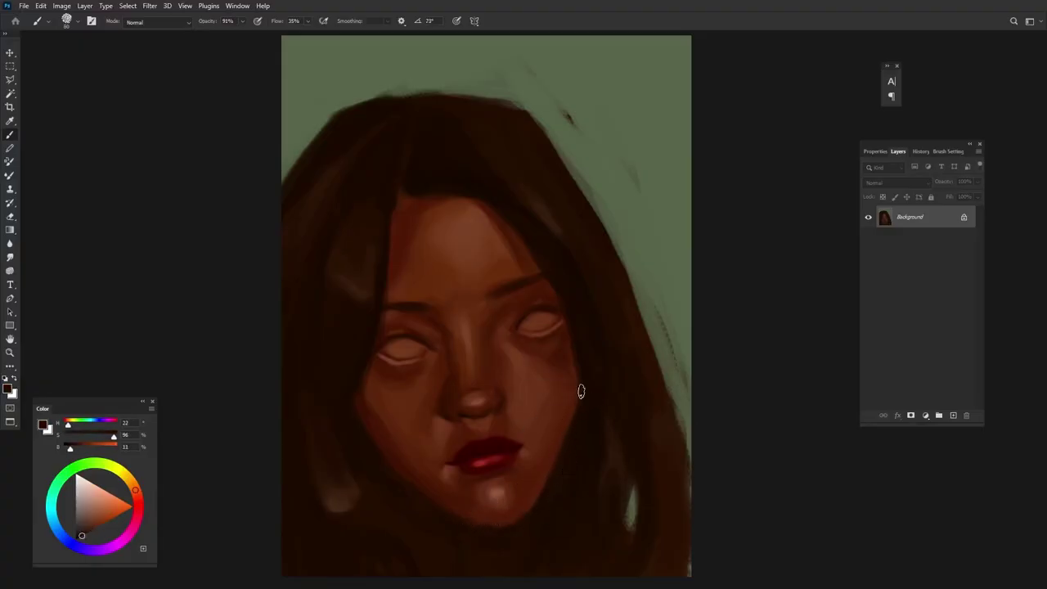
left_click(558, 449, "alt")
- Lasso the right eye, enlarge it slightly and shift it left, then deselect
key("l")
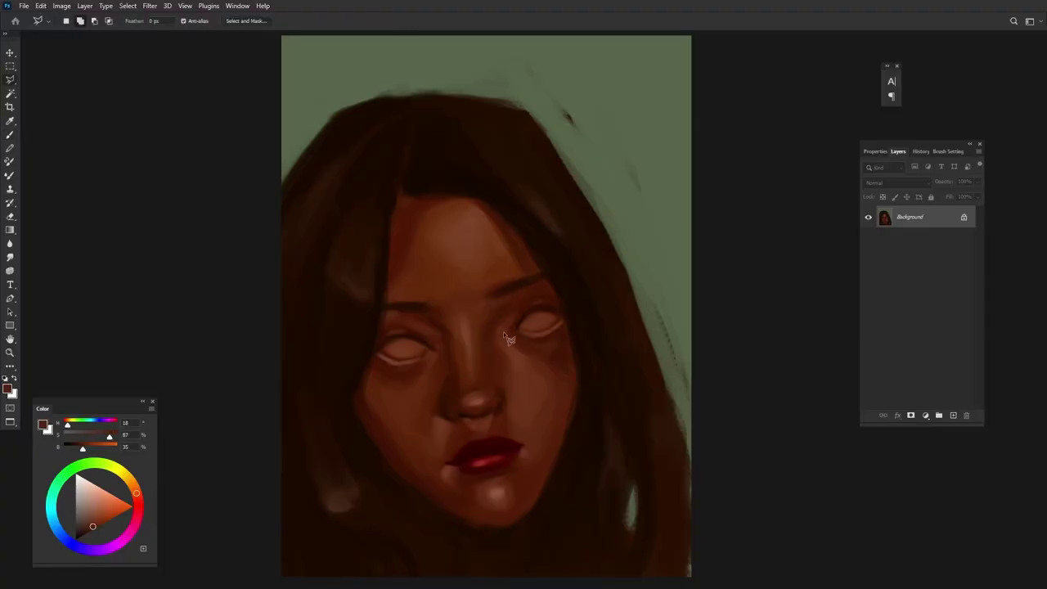
left_click_drag(507, 329, 540, 340)
key("ctrl+t")
key("Return")
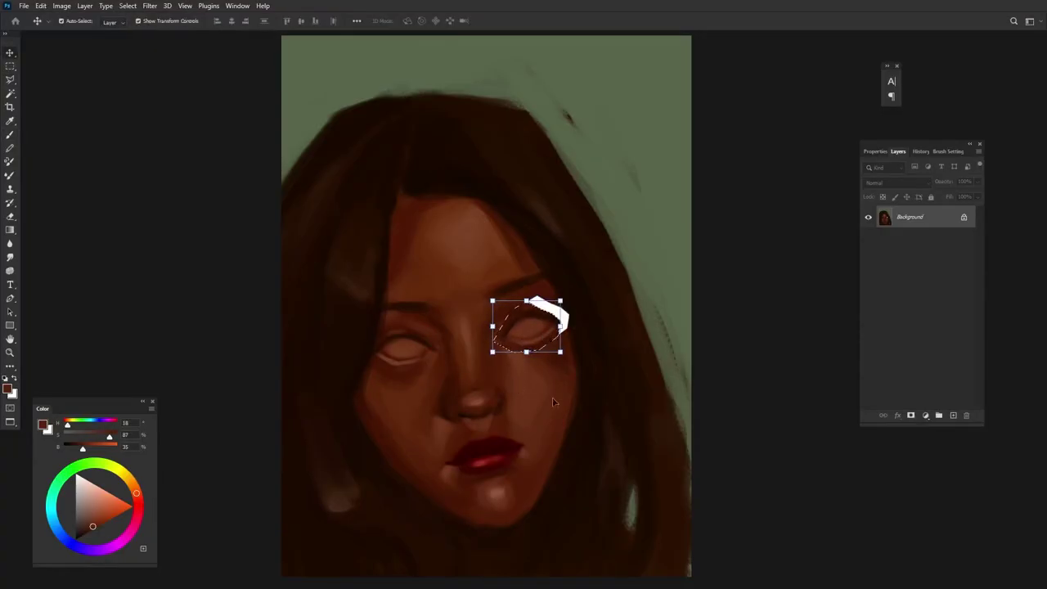
key("ctrl+d")
- Paint sampled skin brown over the white gap beside the right eye
key("b")
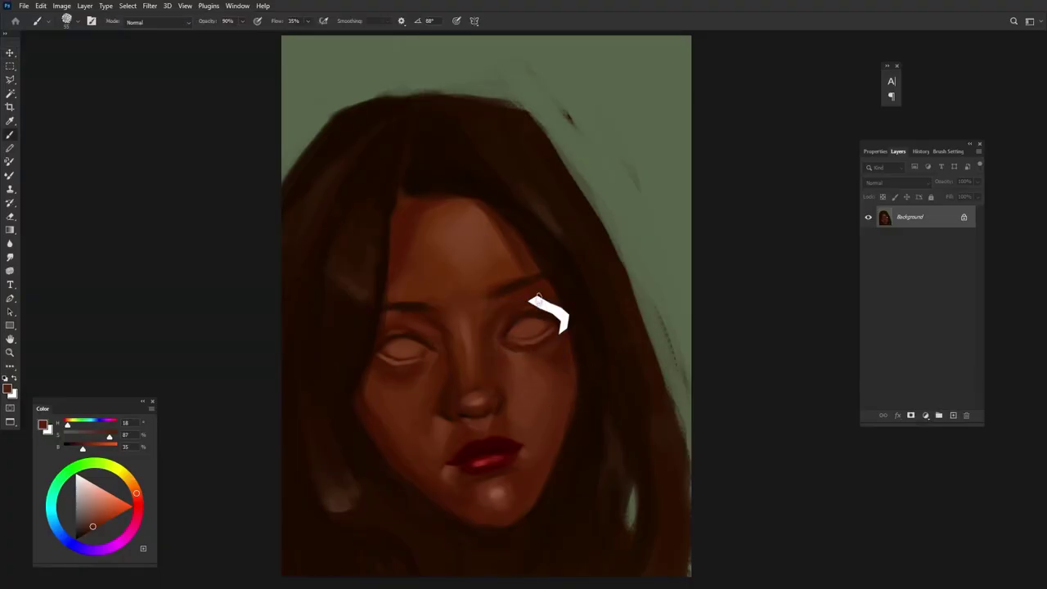
left_click(539, 255, "alt")
left_click_drag(537, 296, 582, 336)
key("0")
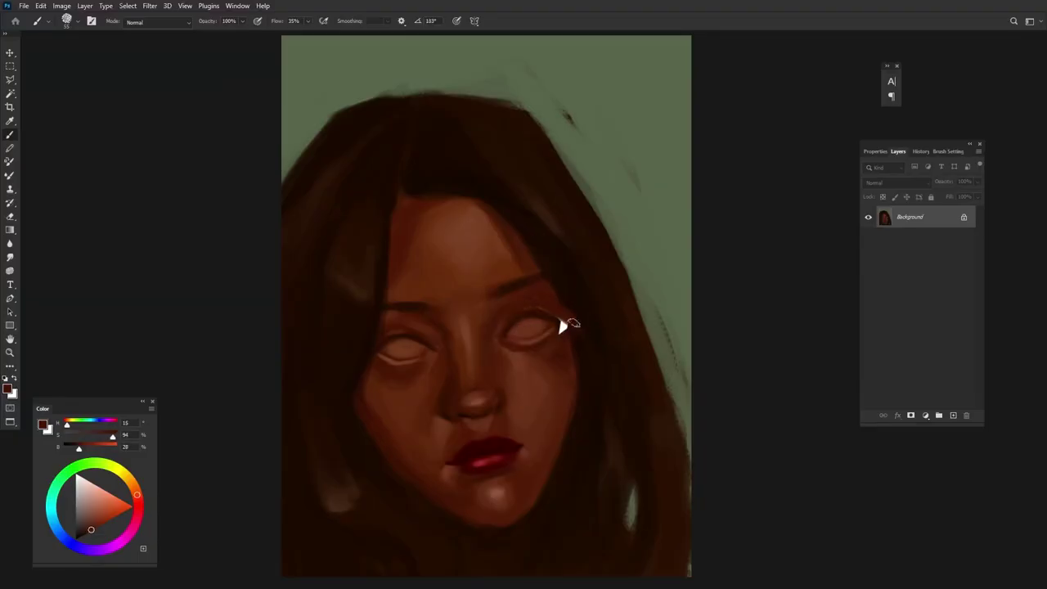
- Sample progressively darker browns and paint a dark stroke beside the right eye
left_click(525, 310, "alt")
left_click(556, 312, "alt")
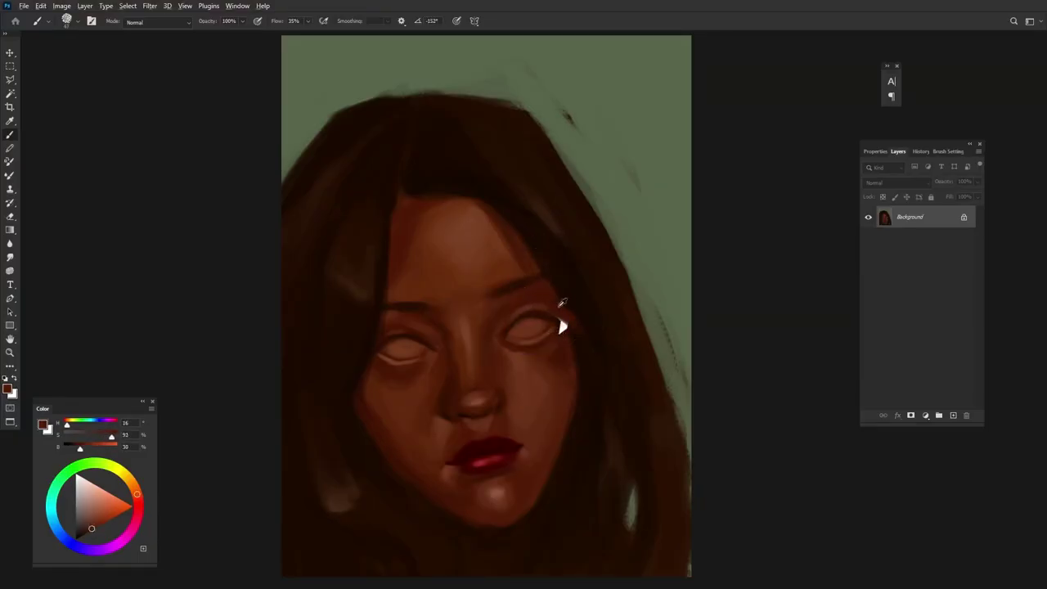
left_click(577, 290, "alt")
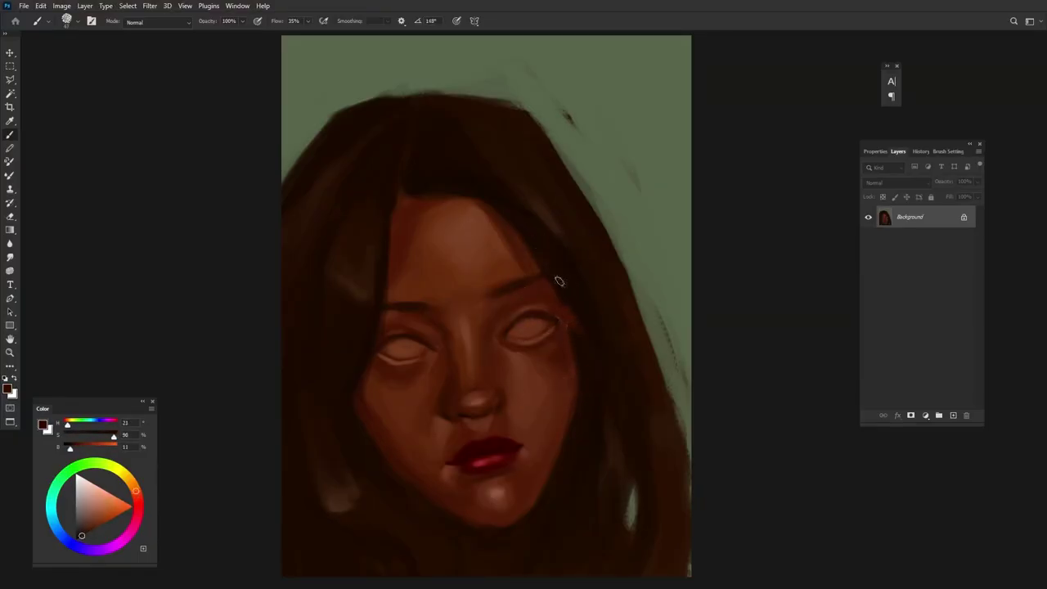
left_click_drag(557, 281, 575, 343)
- Tidy the top hair edge with the sampled green-grey background colour
left_click(523, 193, "alt")
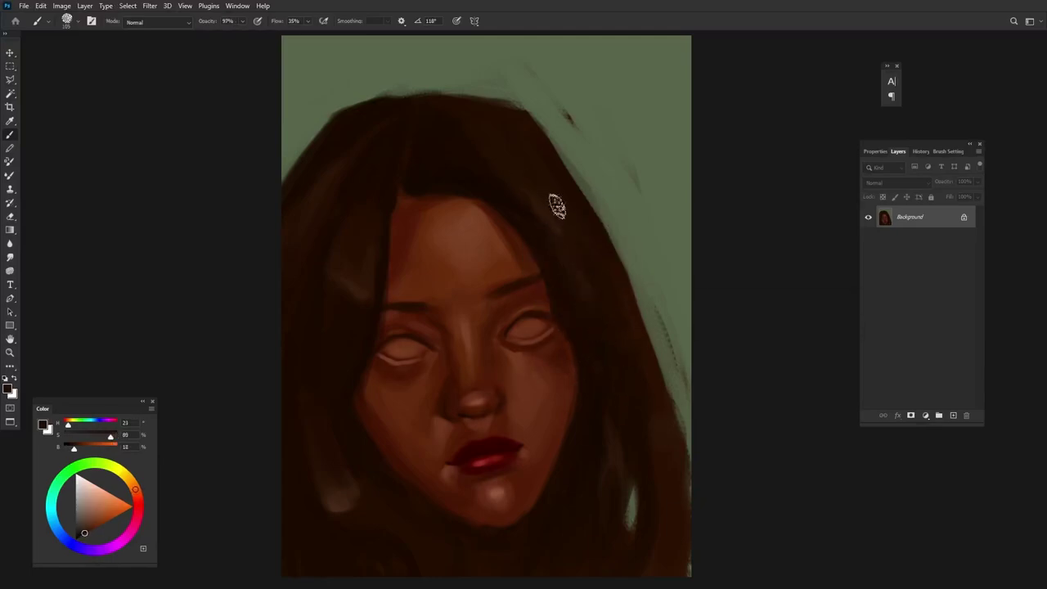
left_click(607, 311, "alt")
left_click(626, 262, "alt")
left_click_drag(467, 87, 597, 132)
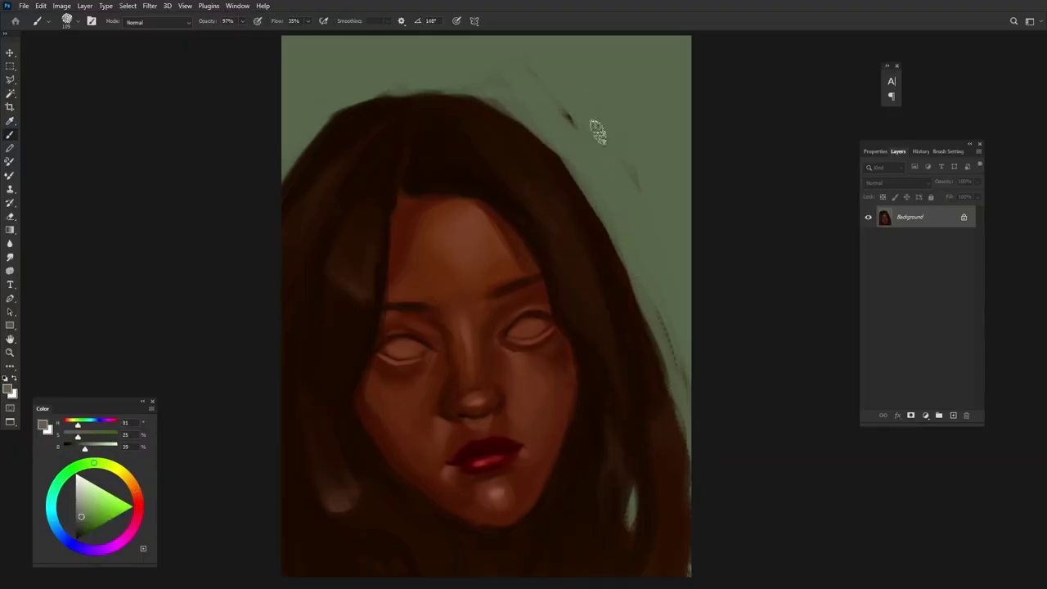
- Sample a range of skin browns from the cheek, eye area and mouth
left_click(510, 361, "alt")
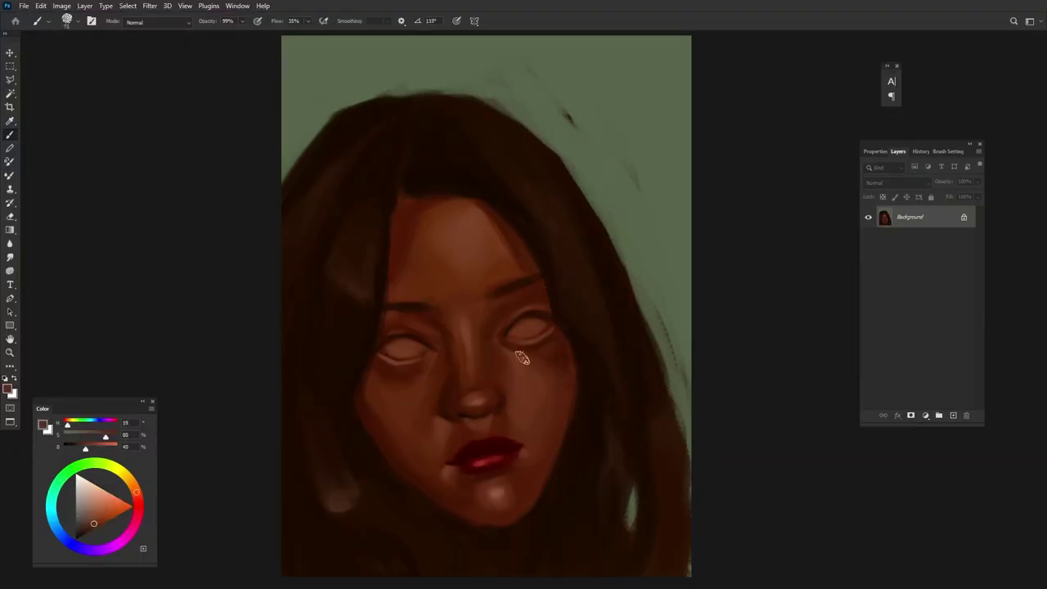
left_click(426, 350, "alt")
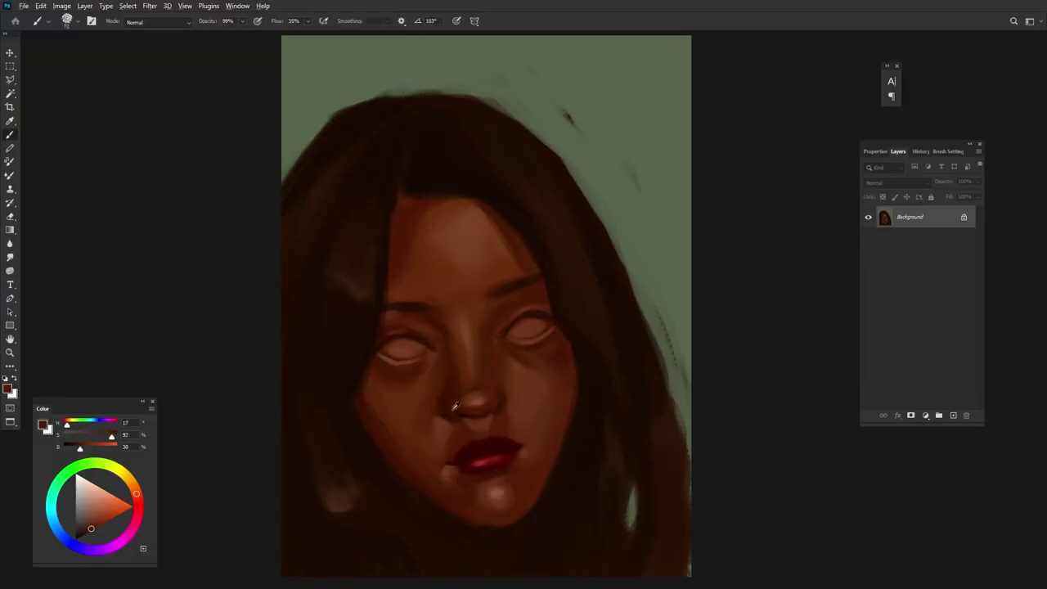
left_click(445, 335, "alt")
left_click(516, 294, "alt")
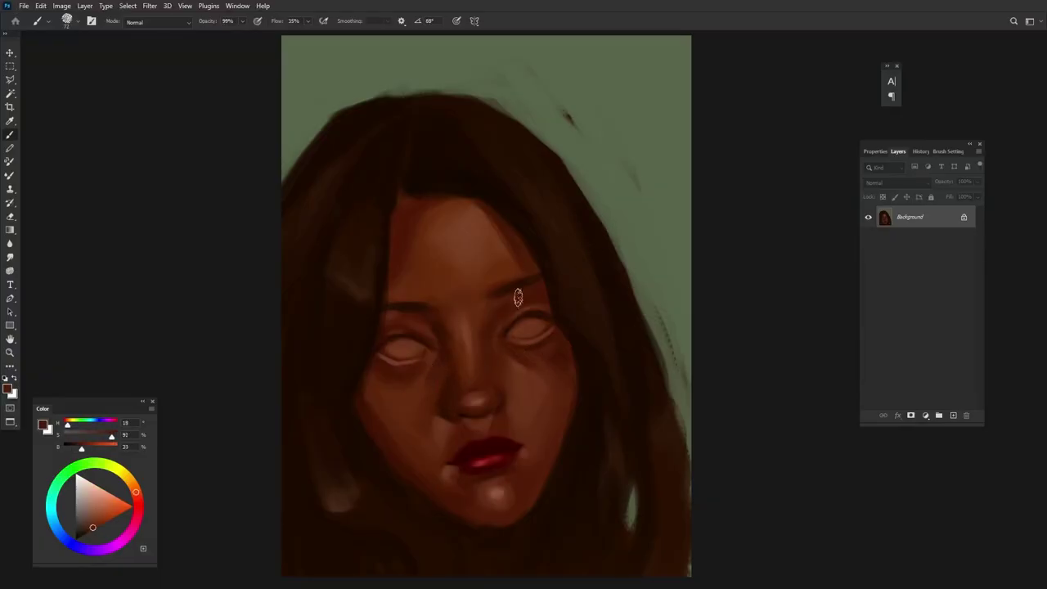
left_click(514, 360, "alt")
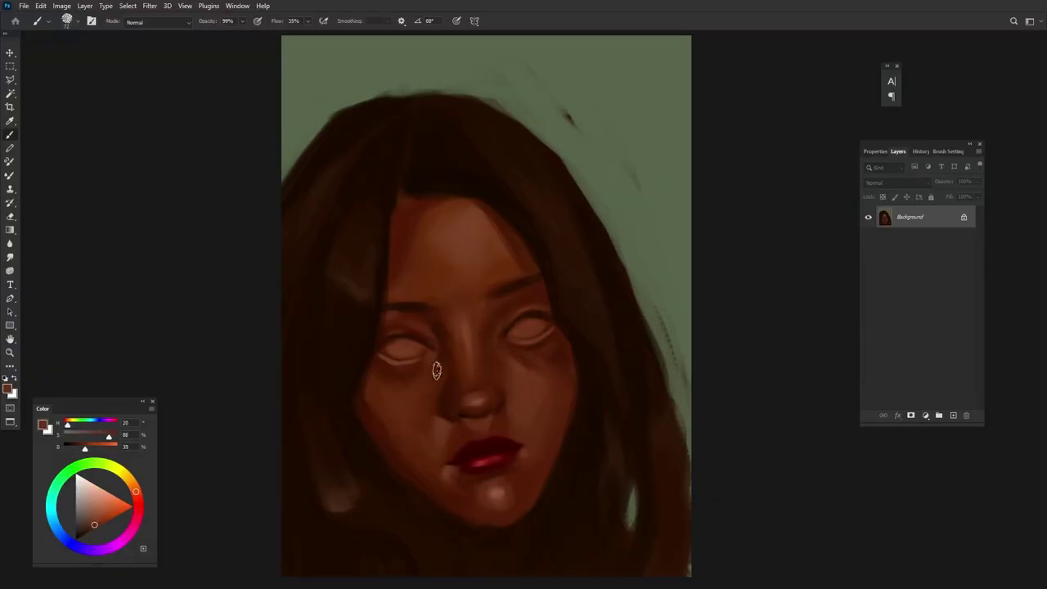
left_click(486, 425, "alt")
left_click(455, 429, "alt")
left_click(485, 399, "alt")
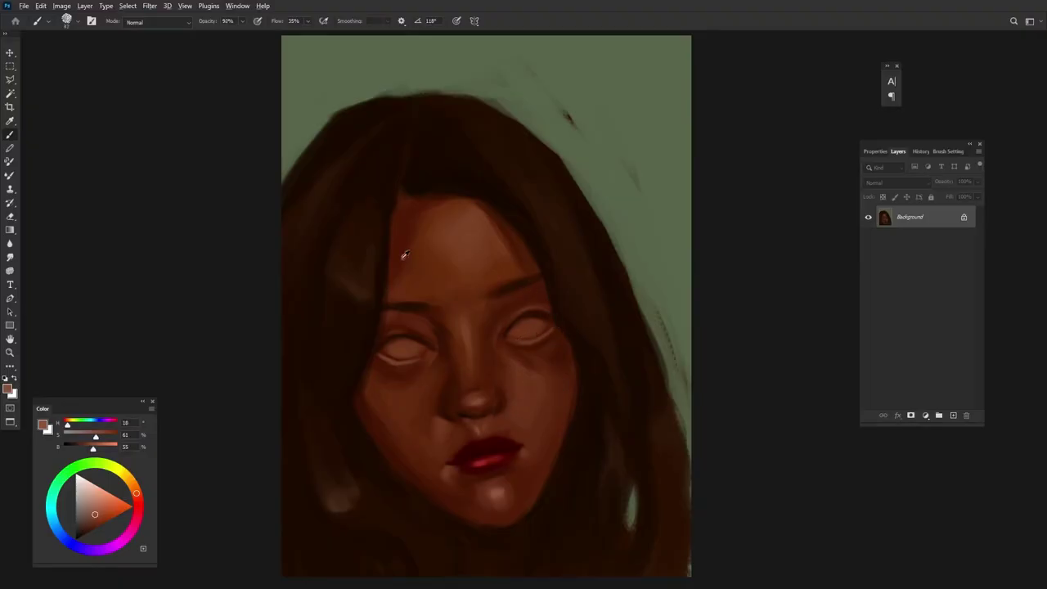
- Sample a very dark brown and paint a dark iris into the left eye
left_click(382, 381, "alt")
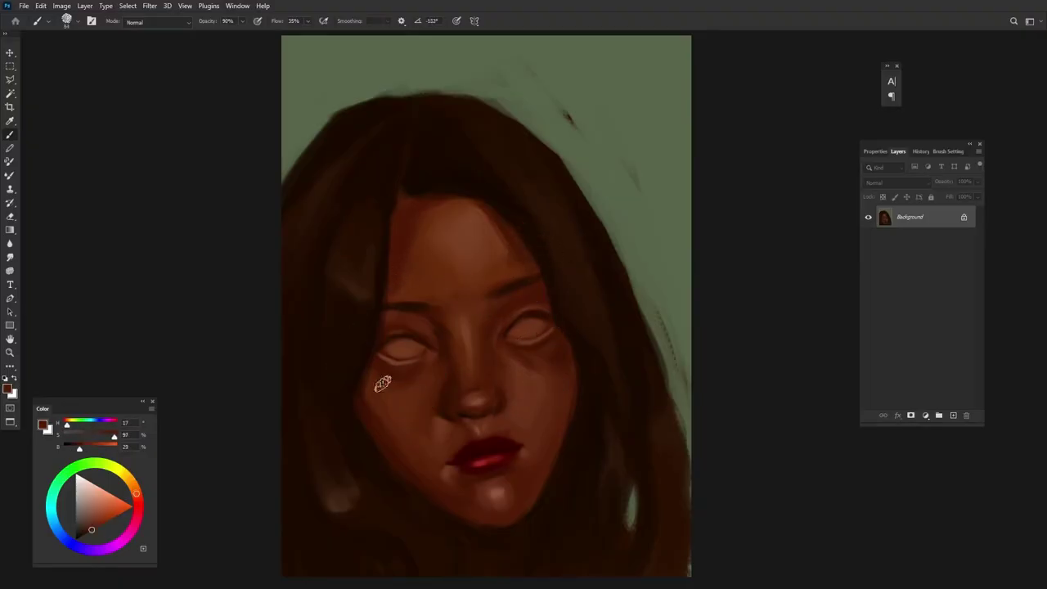
left_click(558, 273, "alt")
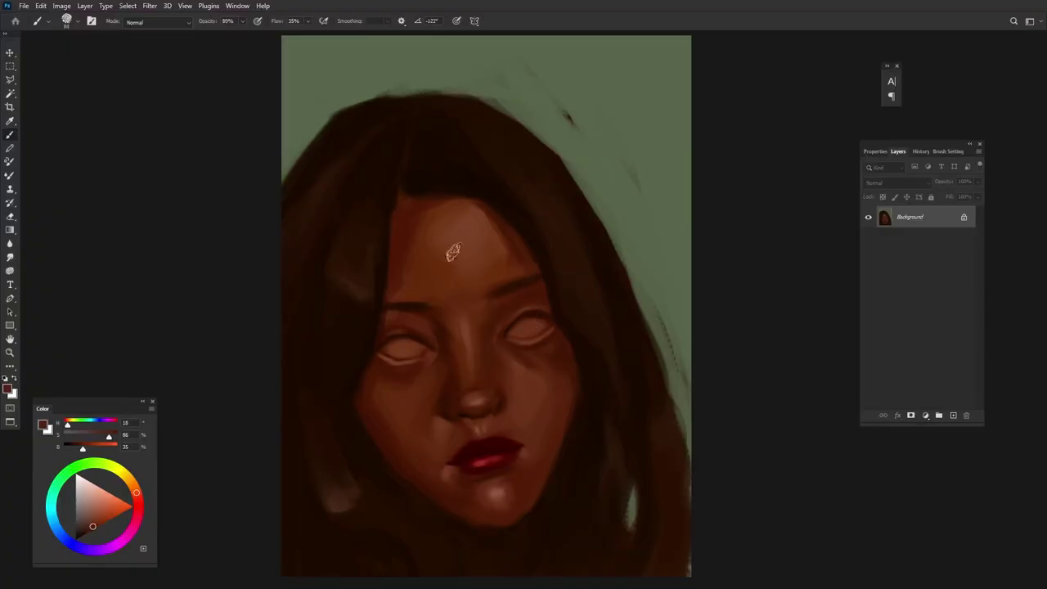
left_click(498, 282, "alt")
left_click(396, 355, "alt")
left_click(410, 226, "alt")
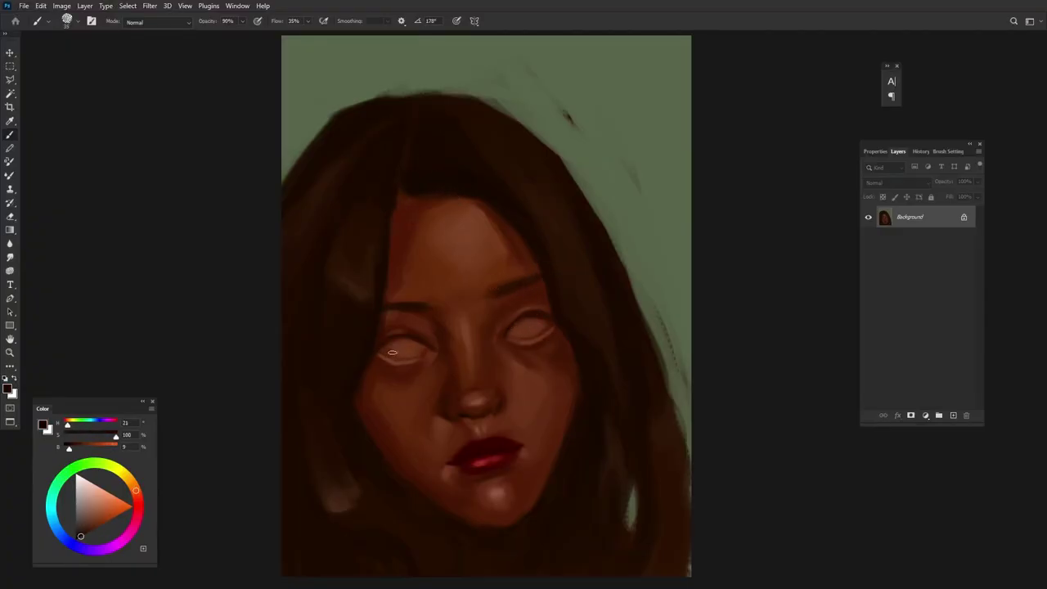
left_click_drag(392, 351, 391, 347)
- Paint the dark iris into the right eye and pick light pink-beige eye-highlight tones
left_click_drag(530, 331, 521, 333)
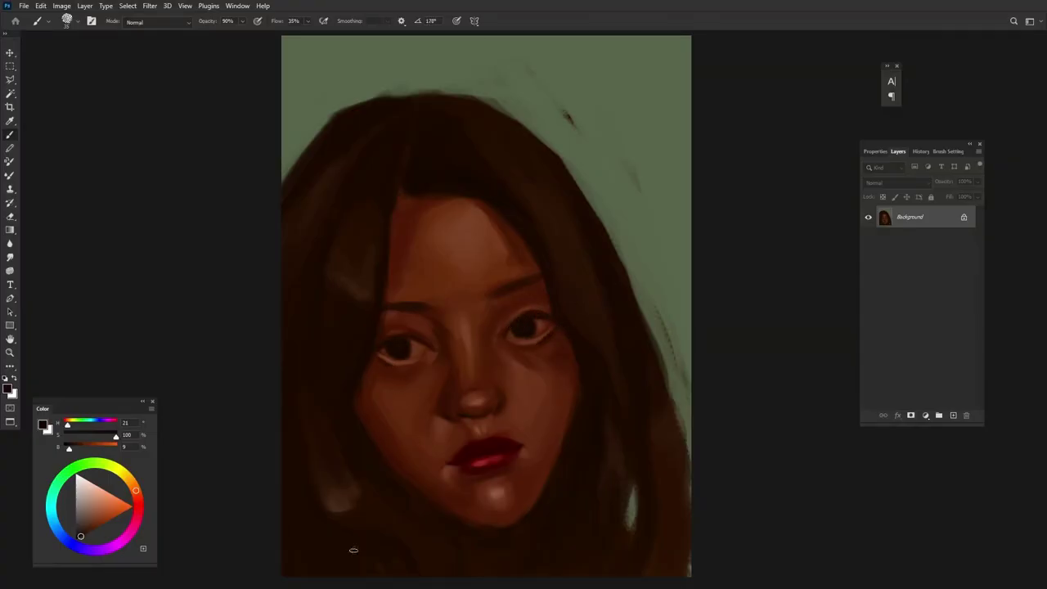
left_click(477, 404, "alt")
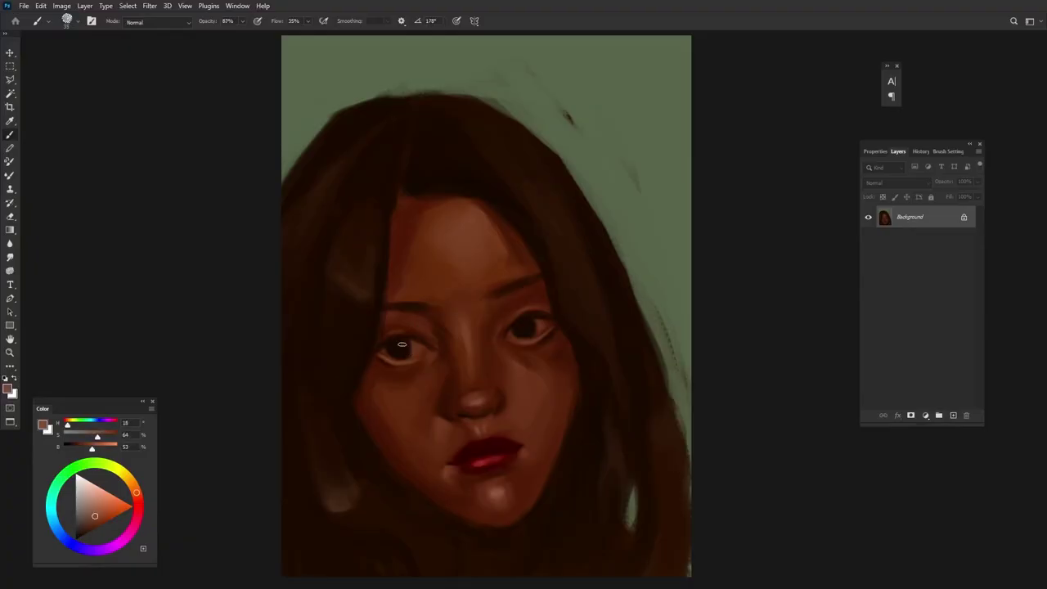
left_click(452, 312, "alt")
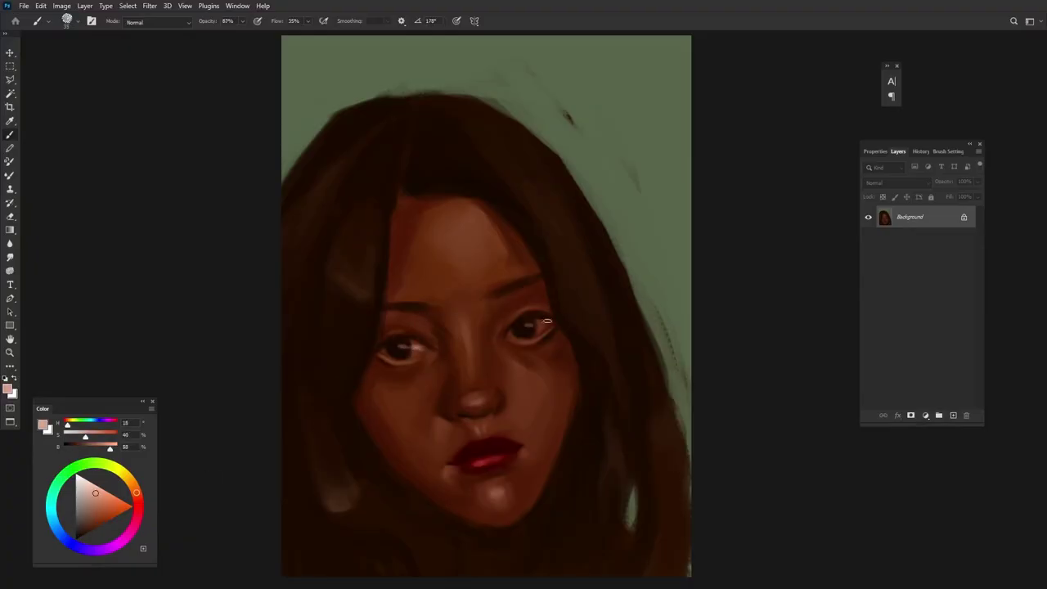
- Extend near-black hair over the green background along the right edge
left_click(596, 290, "alt")
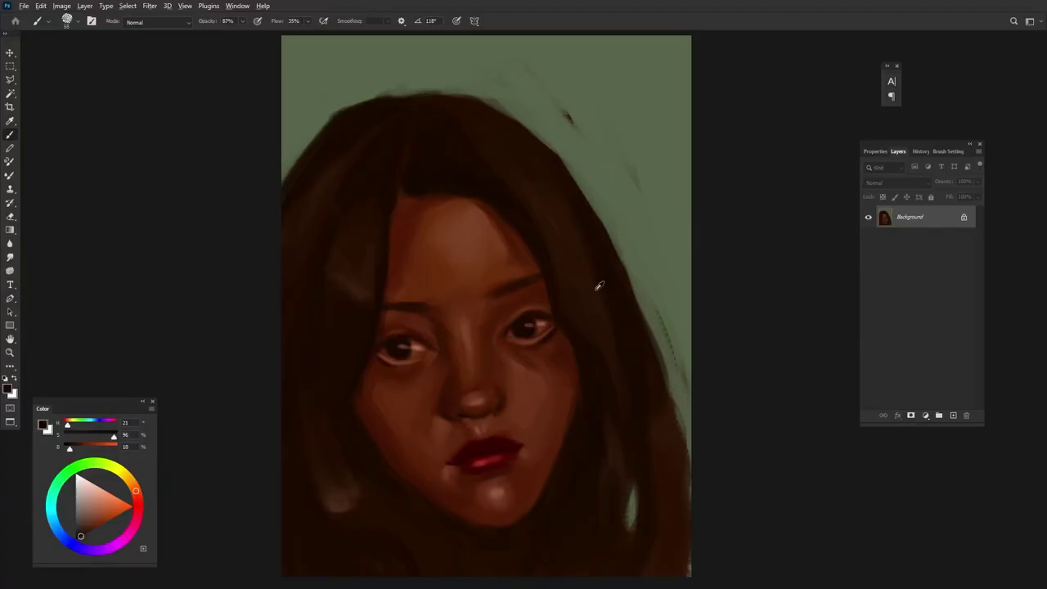
left_click_drag(628, 286, 666, 373)
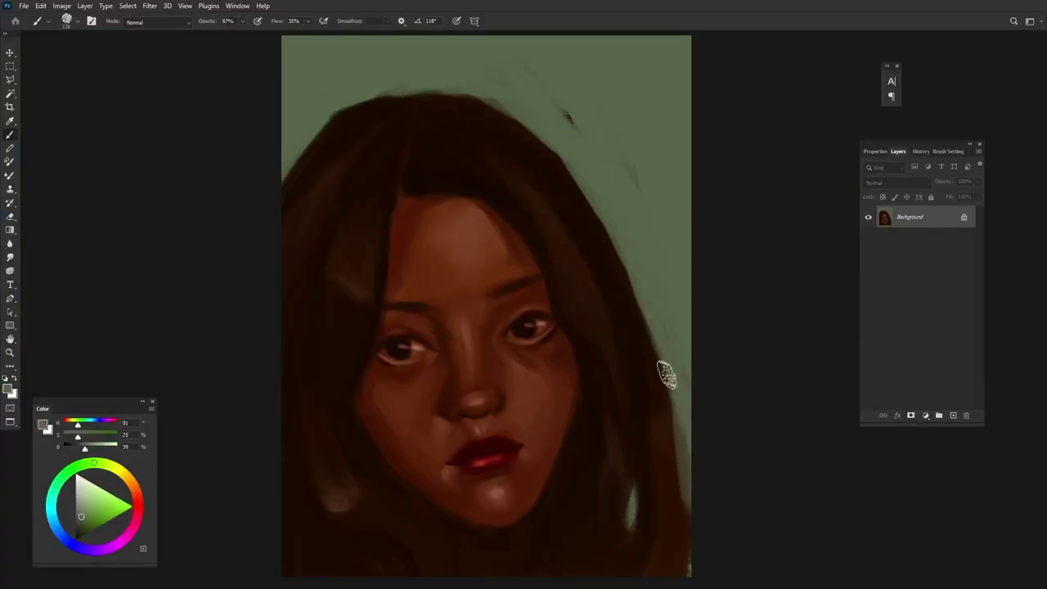
left_click(636, 315, "alt")
mouse_move(635, 316)
left_mouse_down()
mouse_move(671, 397)
mouse_move(683, 487)
left_mouse_up()
- Paint lighter hair strokes at the lower left and sample further hair tones
left_click(320, 502, "alt")
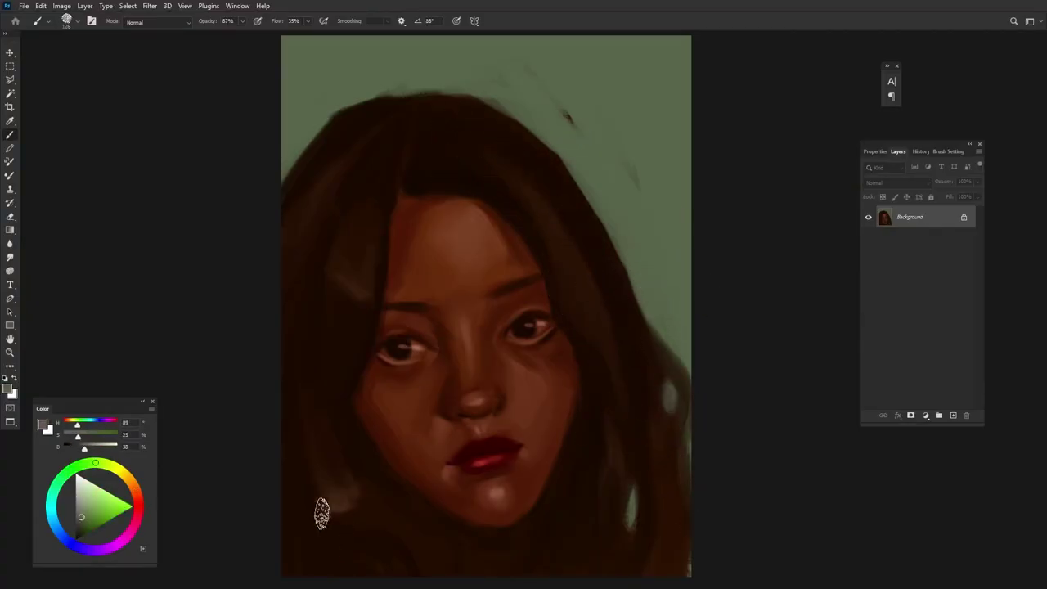
left_click_drag(346, 497, 425, 548)
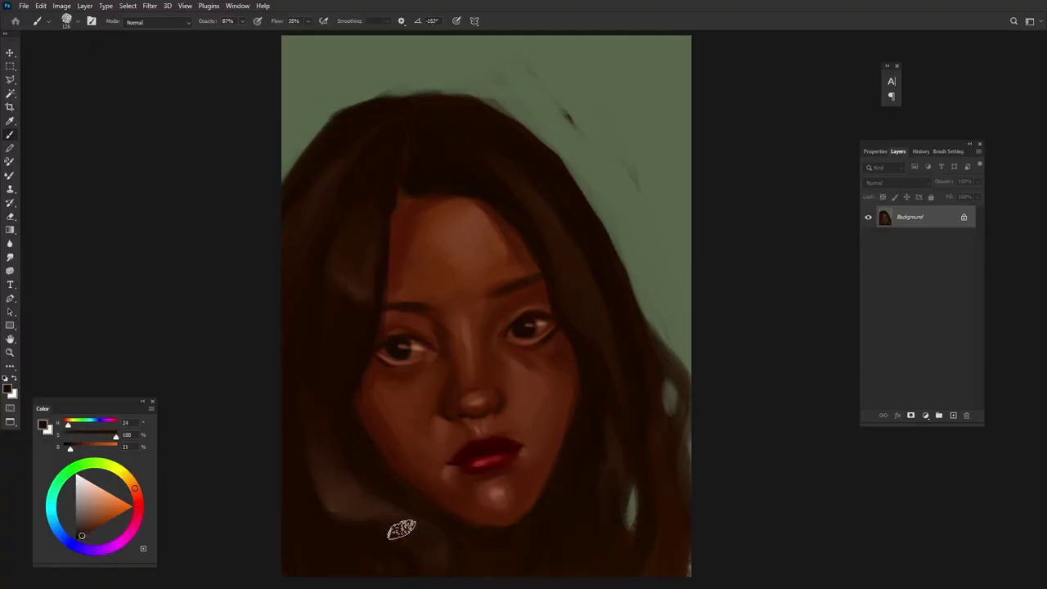
left_click(315, 509, "alt")
left_click(291, 552, "alt")
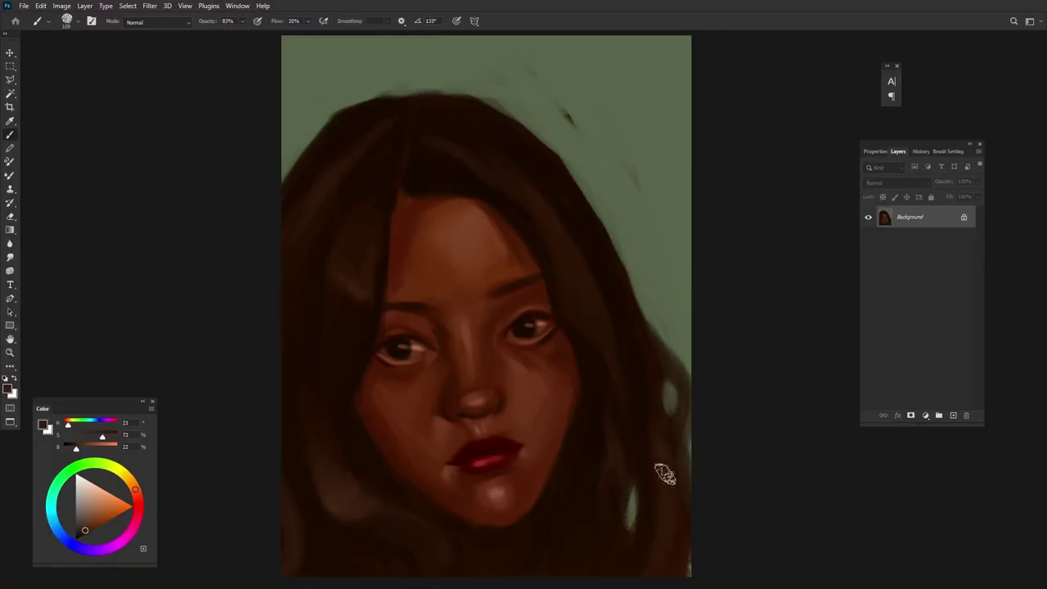
left_click(644, 463, "alt")
left_click(538, 564, "alt")
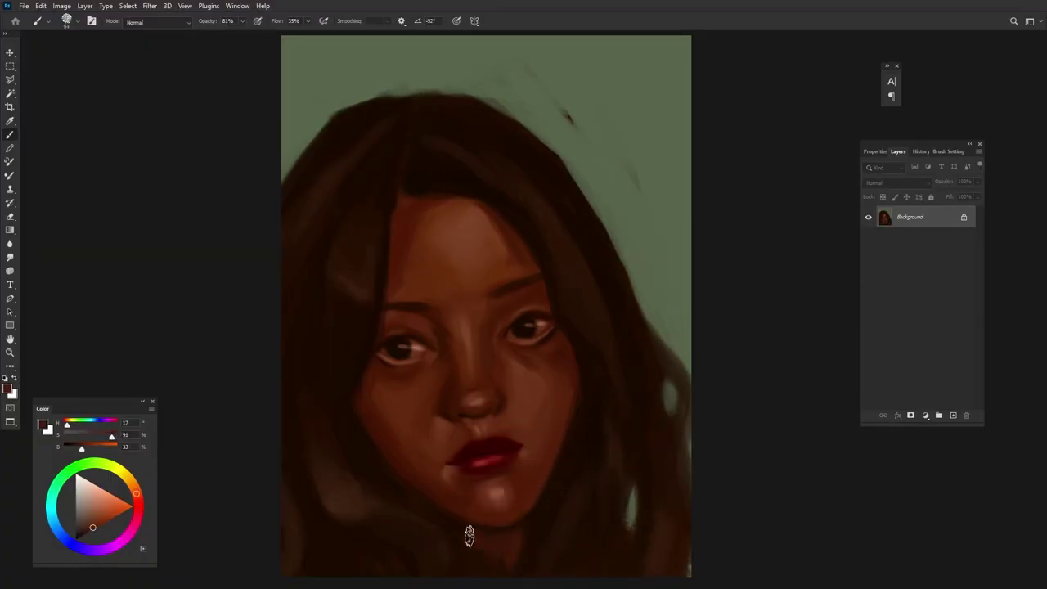
- Darken the hair along its right edge with an almost black tone
left_click(507, 544, "alt")
left_click(490, 554, "alt")
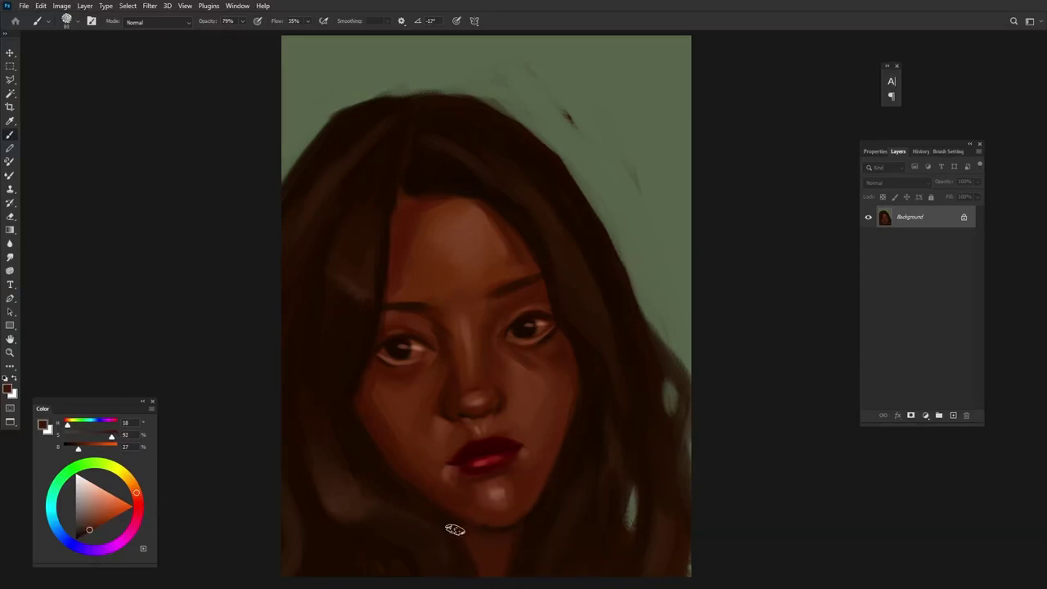
left_click(455, 489, "alt")
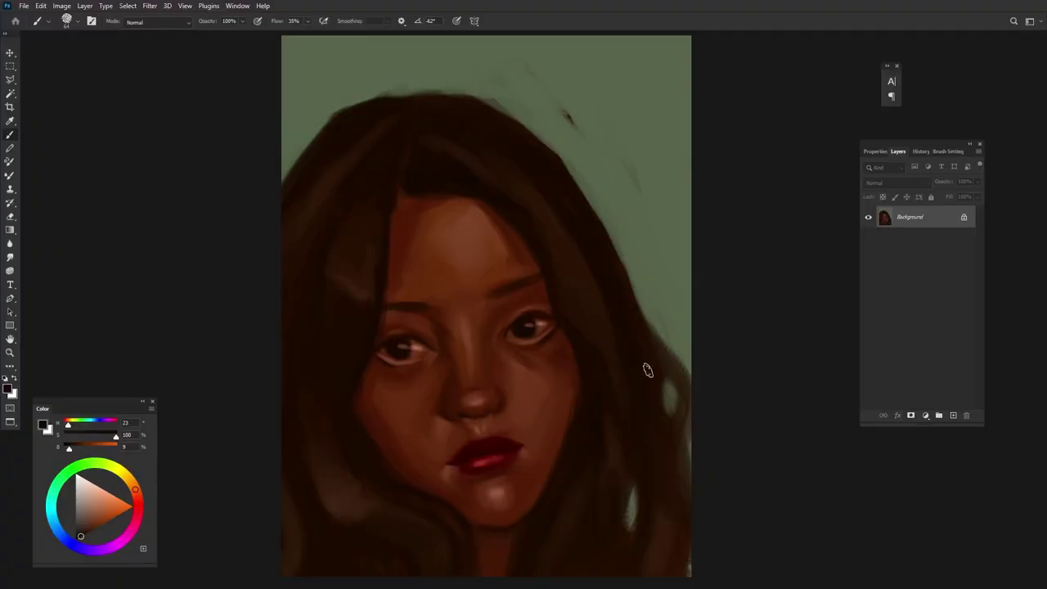
left_click_drag(665, 405, 686, 474)
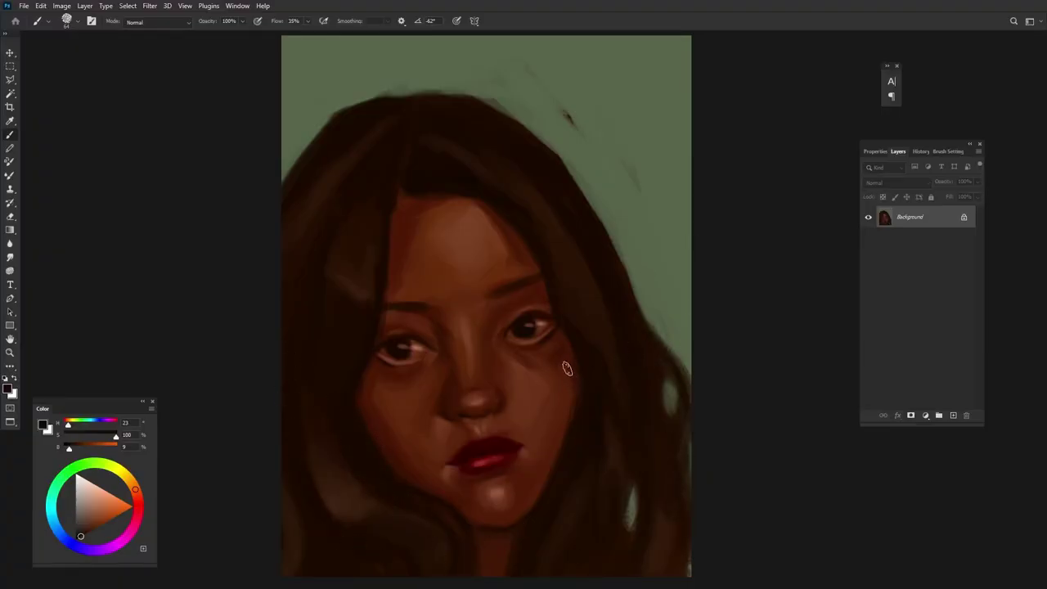
- At 90% brush opacity, add dark hair strokes down the right edge
left_click(470, 129, "alt")
key("9")
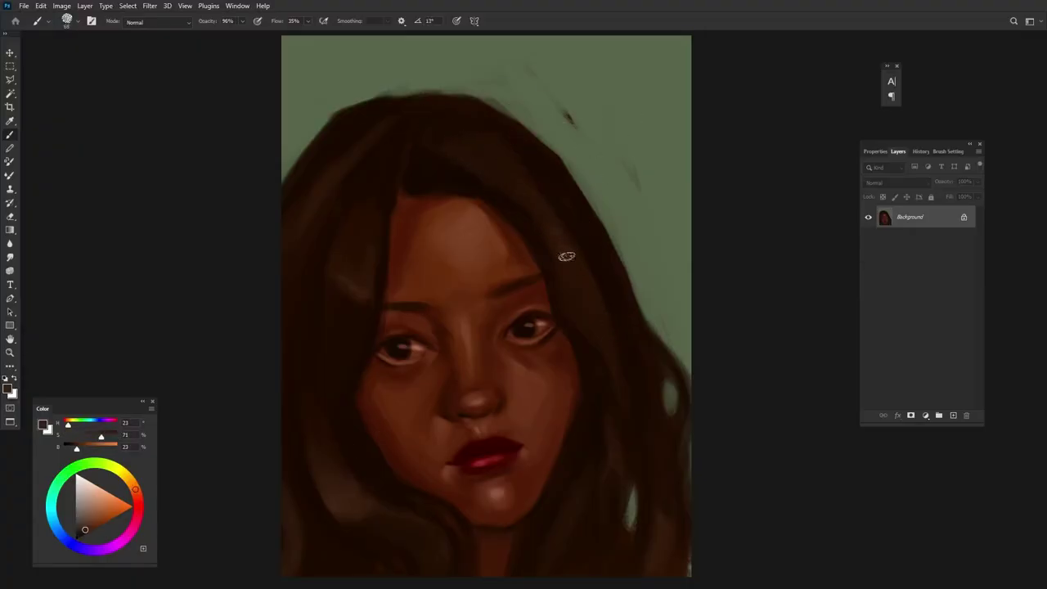
left_click(533, 201, "alt")
left_click(563, 149, "alt")
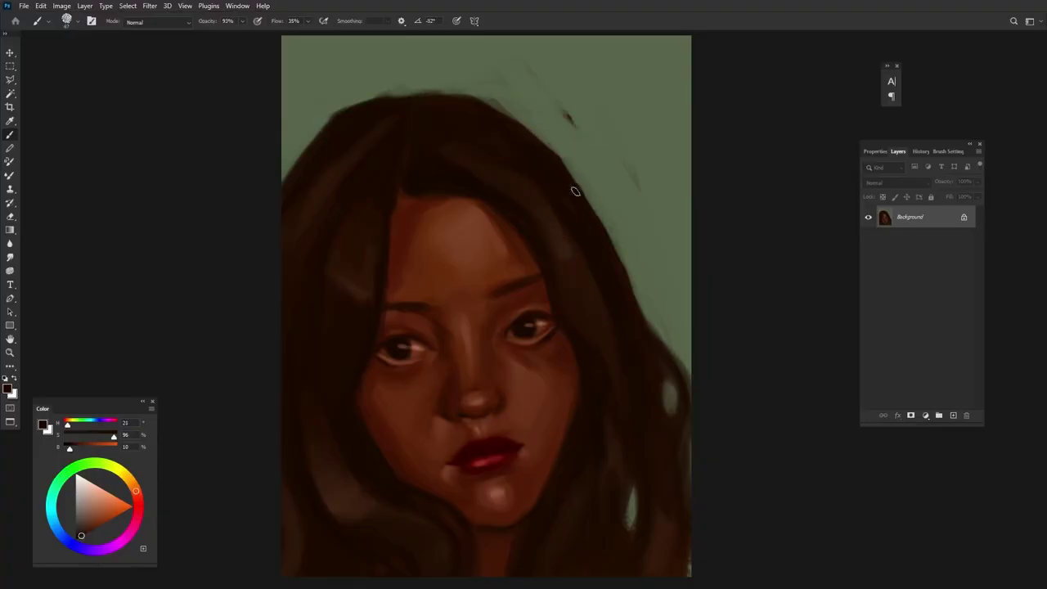
left_click_drag(577, 190, 670, 360)
key("Escape")
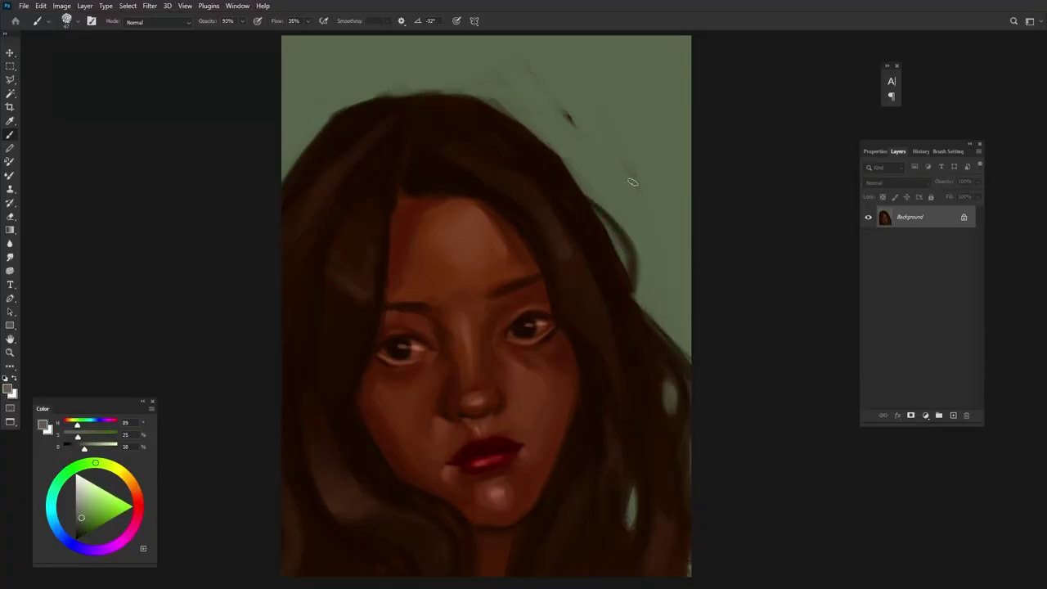
- Add a Color Lookup adjustment layer using the NightFromDay.CUBE 3DLUT
left_click(925, 414)
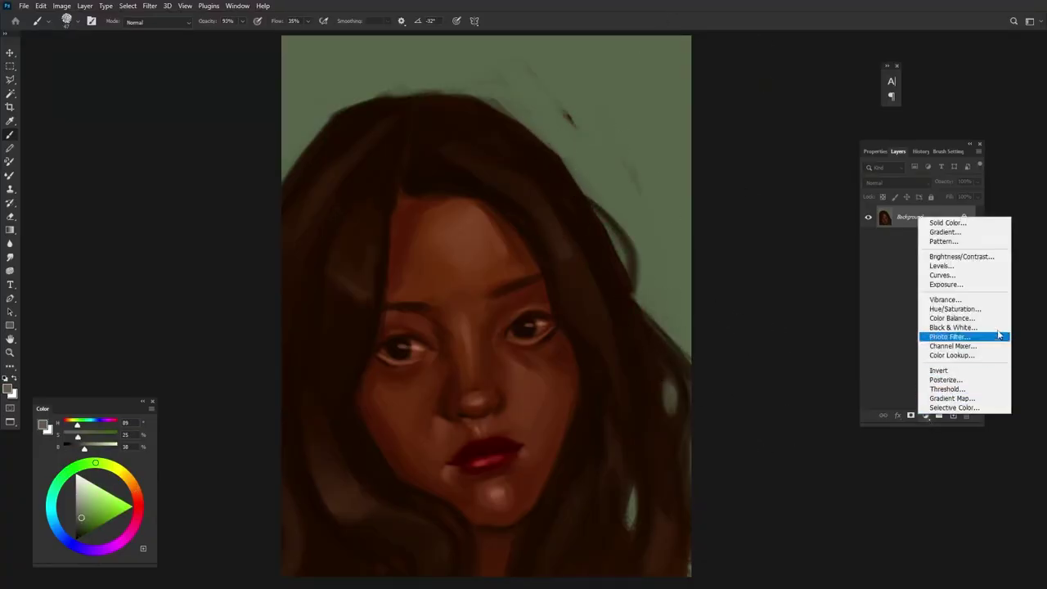
left_click(949, 358)
left_click(932, 184)
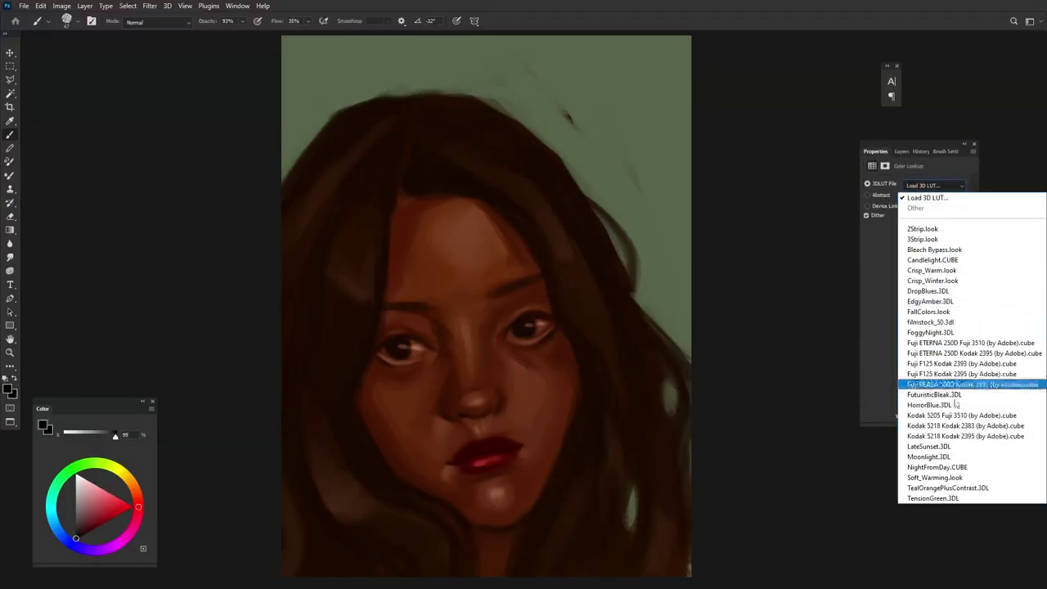
left_click(953, 467)
left_click(925, 153)
left_click(902, 151)
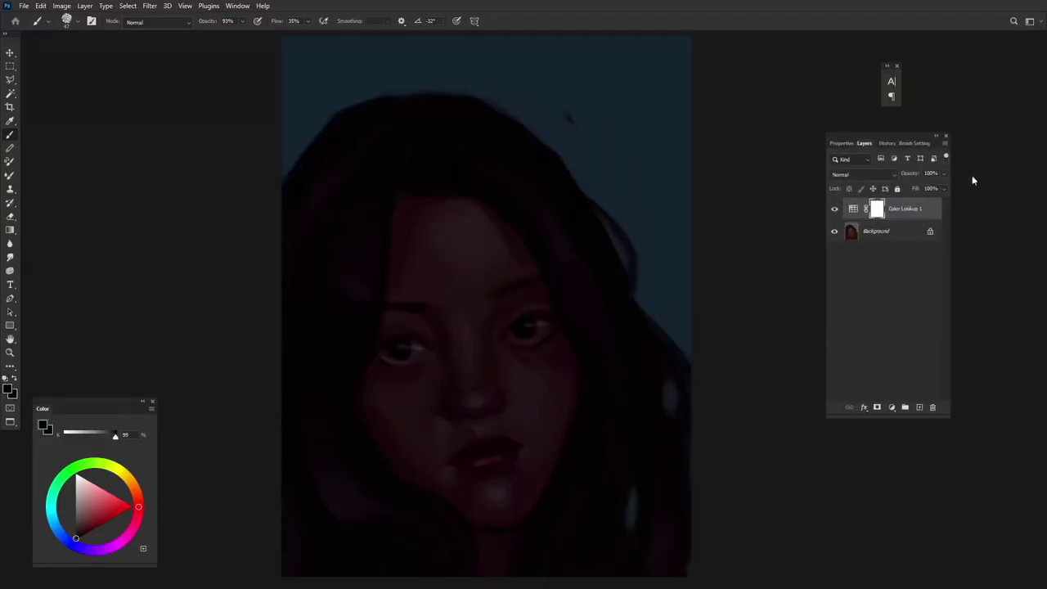
- Paint black on the Color Lookup 1 mask across eye, forehead and nose to reveal warm colour
mouse_move(502, 288)
left_mouse_down()
mouse_move(439, 304)
mouse_move(470, 245)
mouse_move(486, 240)
mouse_move(484, 292)
mouse_move(411, 353)
mouse_move(479, 273)
mouse_move(486, 353)
mouse_move(397, 346)
mouse_move(398, 451)
mouse_move(456, 397)
mouse_move(489, 276)
mouse_move(437, 463)
mouse_move(455, 477)
left_mouse_up()
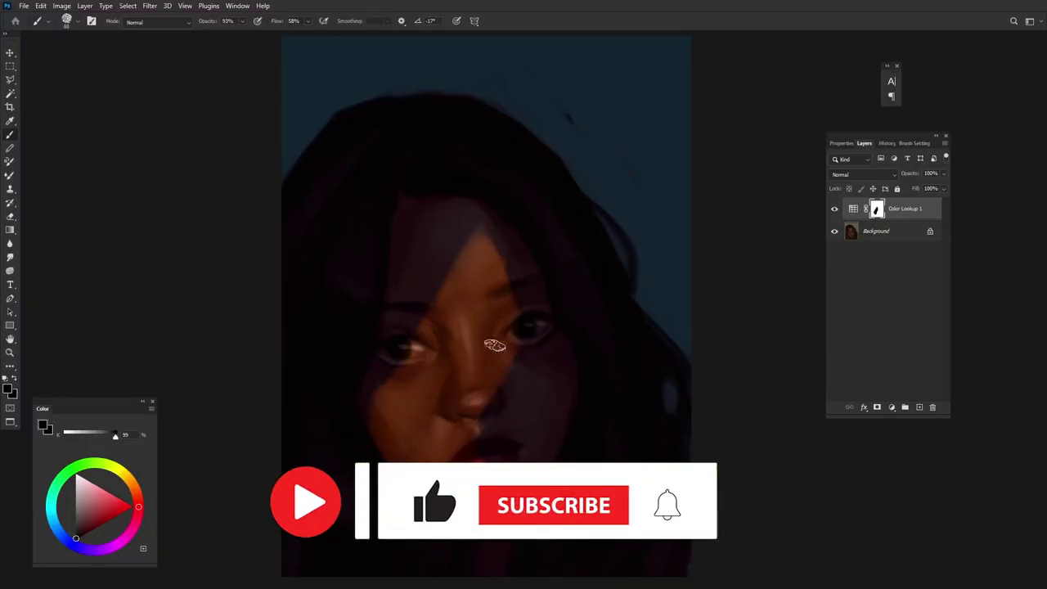
mouse_move(495, 345)
left_mouse_down()
mouse_move(483, 234)
mouse_move(475, 407)
left_mouse_up()
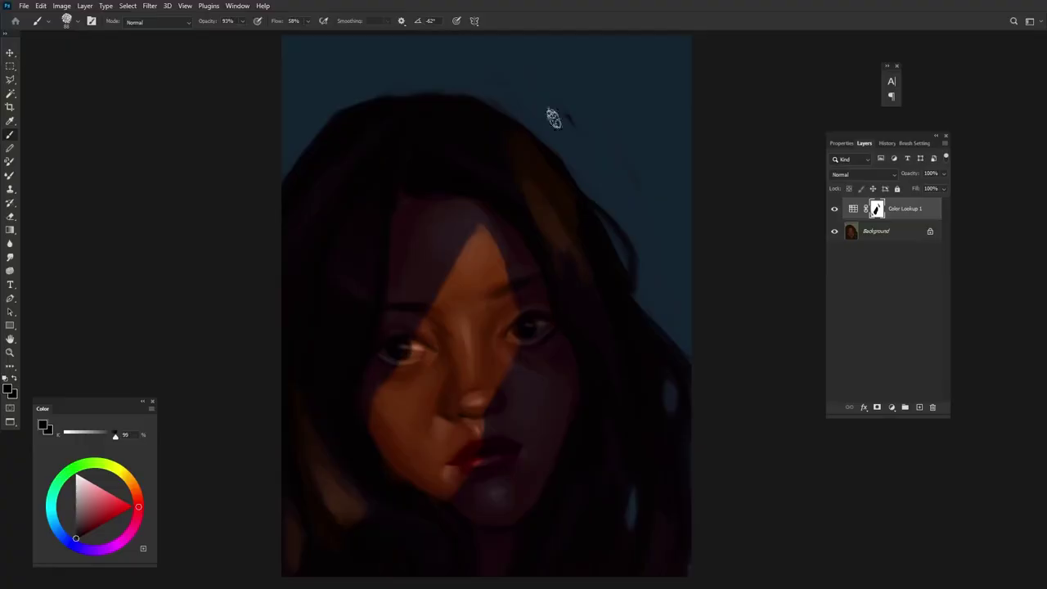
key("x")
key("x")
key("x")
- Paint white on the mask over the hair to restore grading, rotating the brush angle
left_click_drag(297, 432, 364, 508)
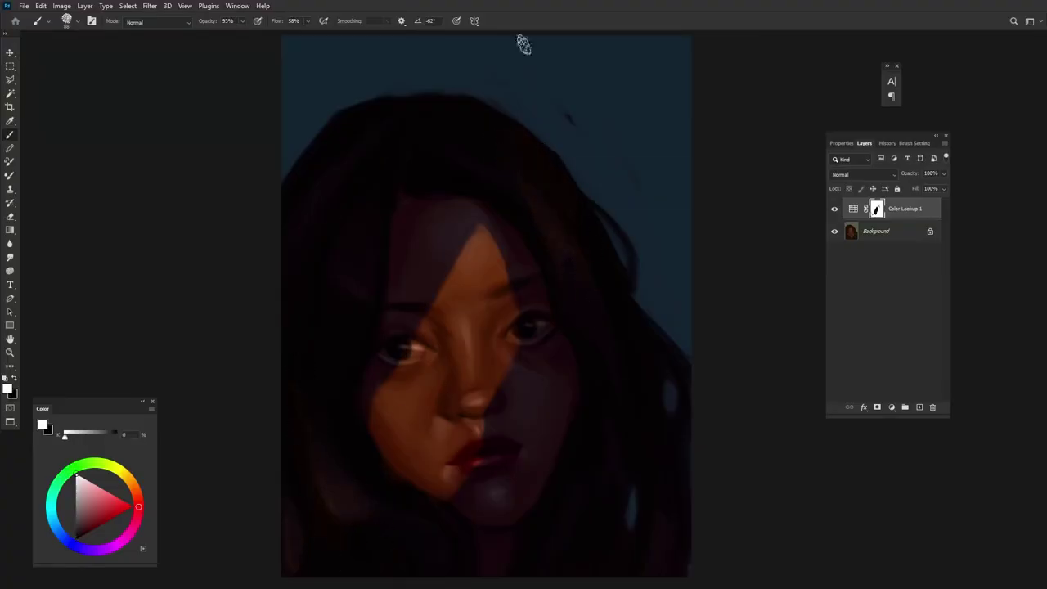
key("shift+Right")
key("shift+Right")
key("shift+Right")
key("shift+Left")
key("shift+Left")
key("shift+Left")
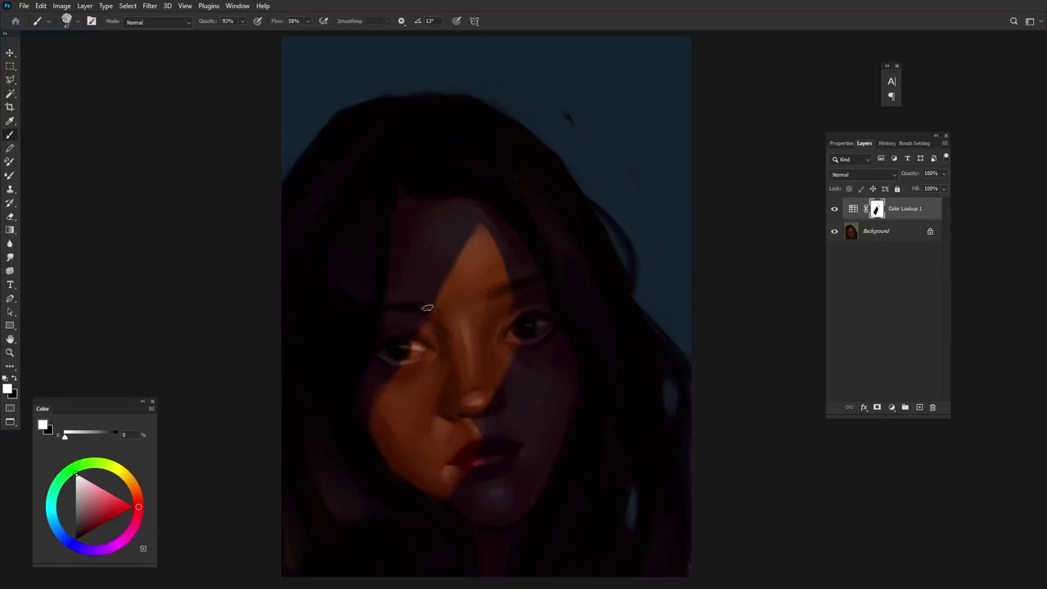
key("shift+Right")
key("shift+Right")
key("shift+Right")
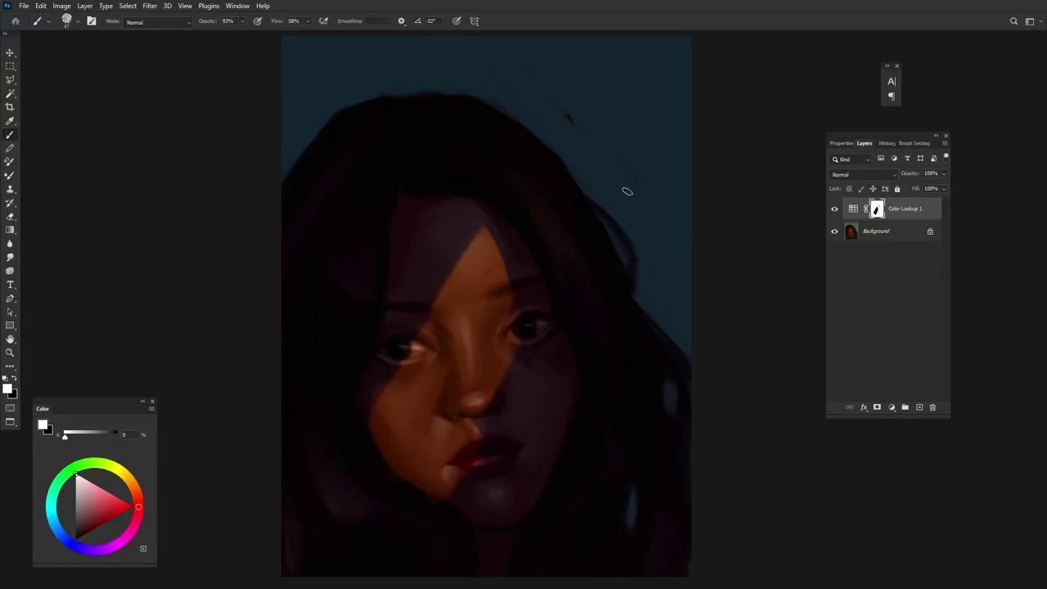